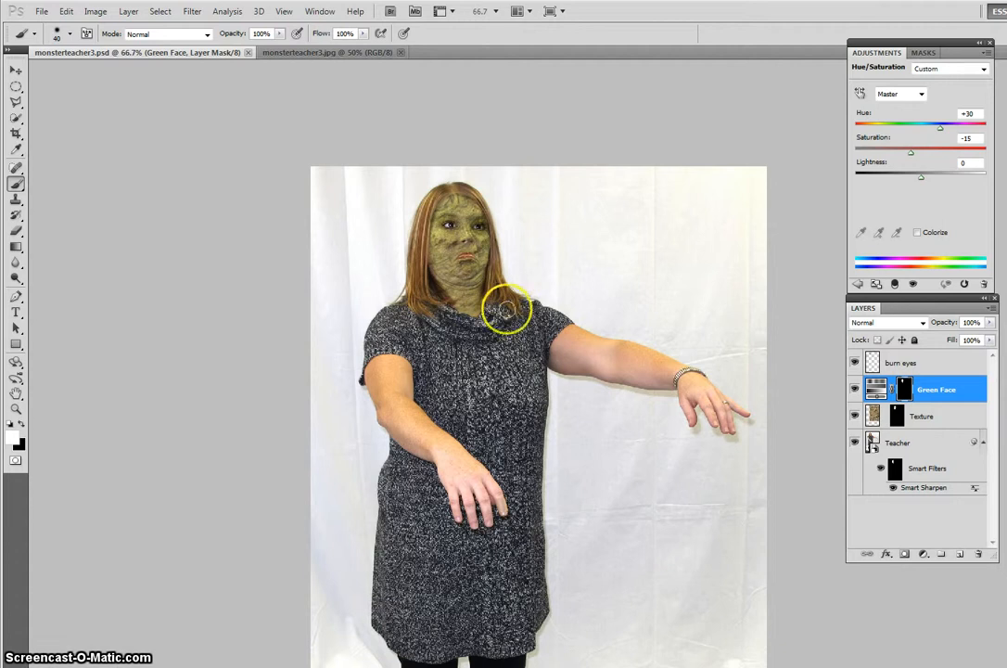
Bring up the original monsterteacher3.jpg photo and show its upper half at 100%.
click(295, 52)
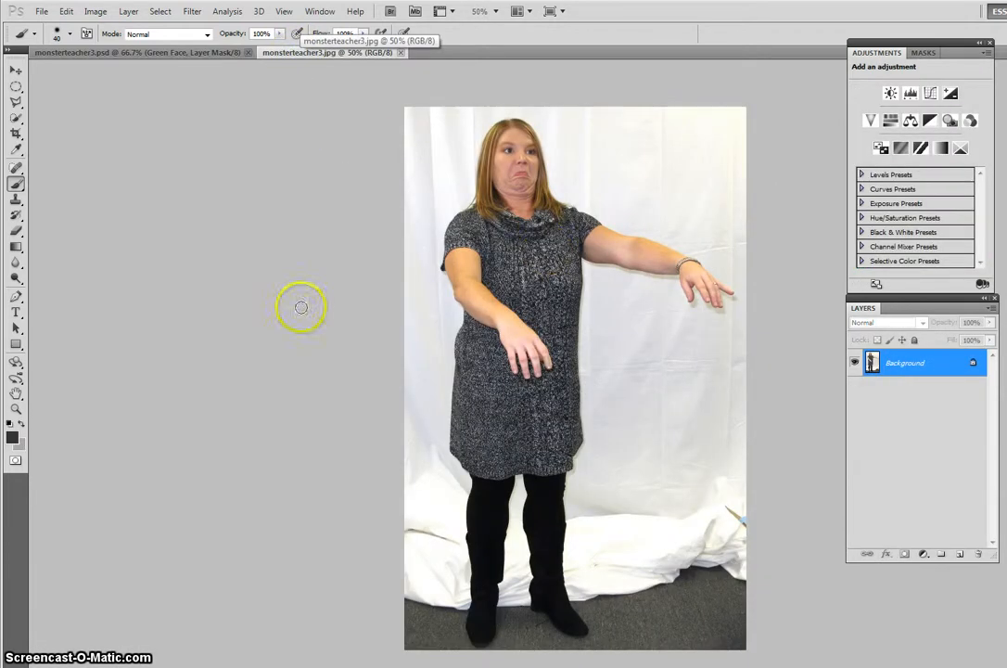
click(16, 408)
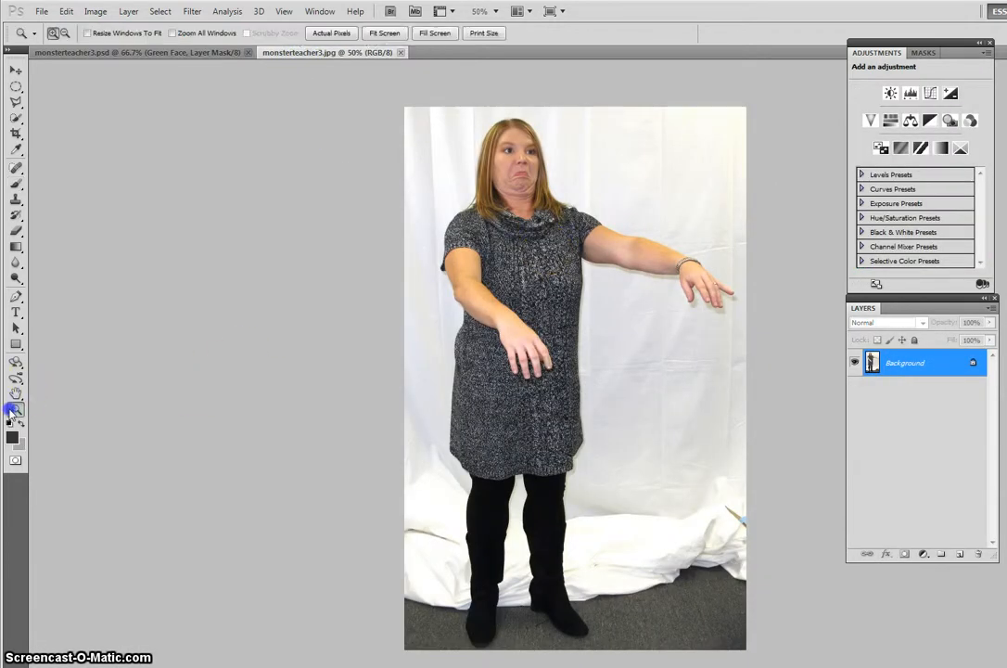
click(534, 165)
click(517, 204)
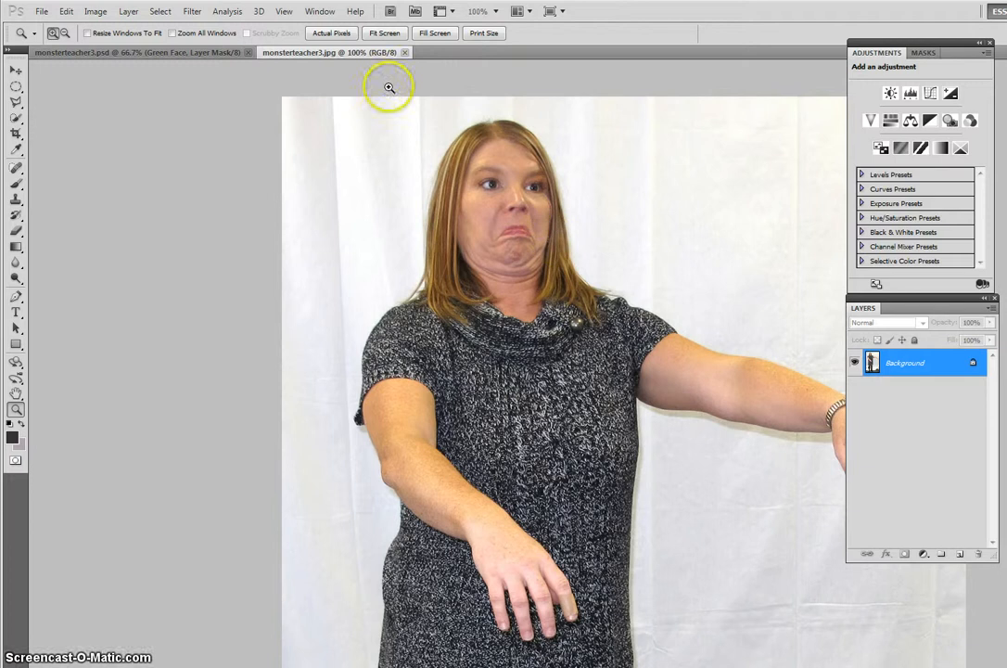
Open the ground texture image texturez_4206.jpg from the MonsterTeacher folder, inside the Photoshop class folder on the bustechlab (X:) drive.
click(39, 12)
click(51, 36)
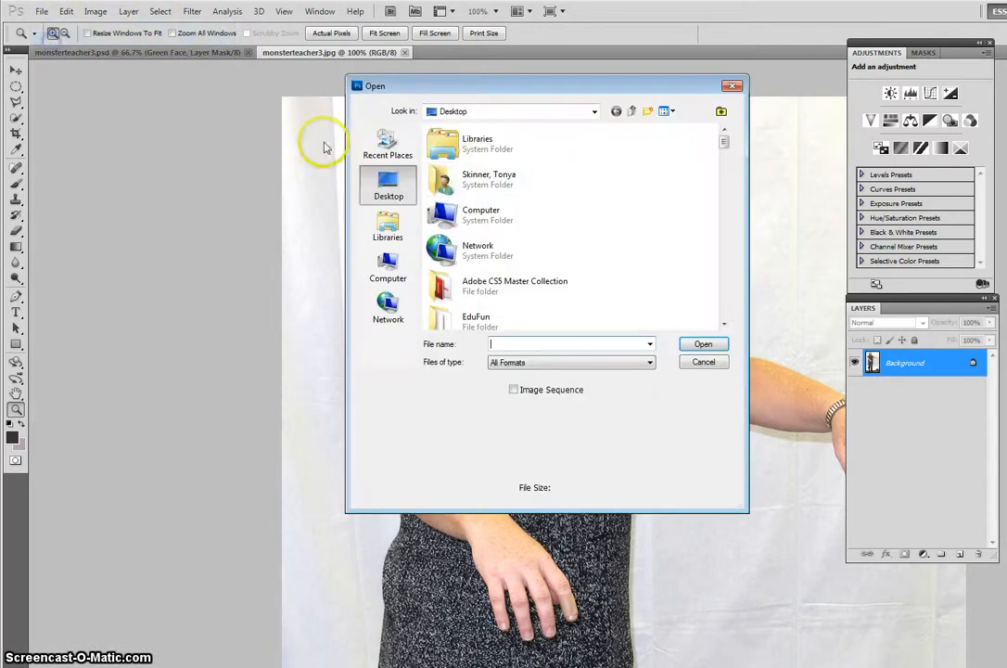
click(389, 269)
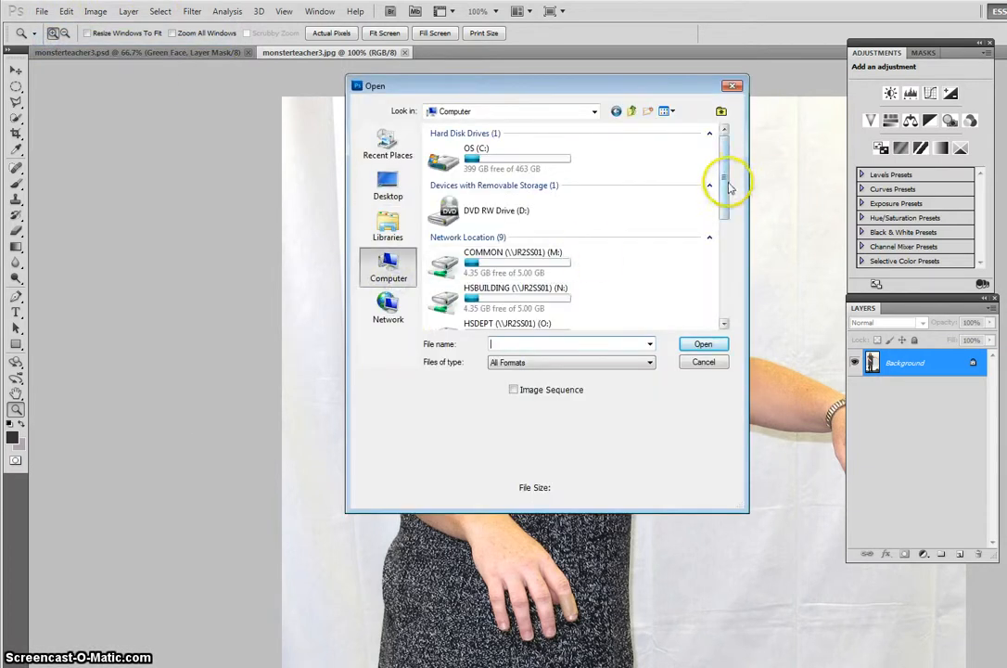
drag(723, 187, 730, 281)
double_click(585, 293)
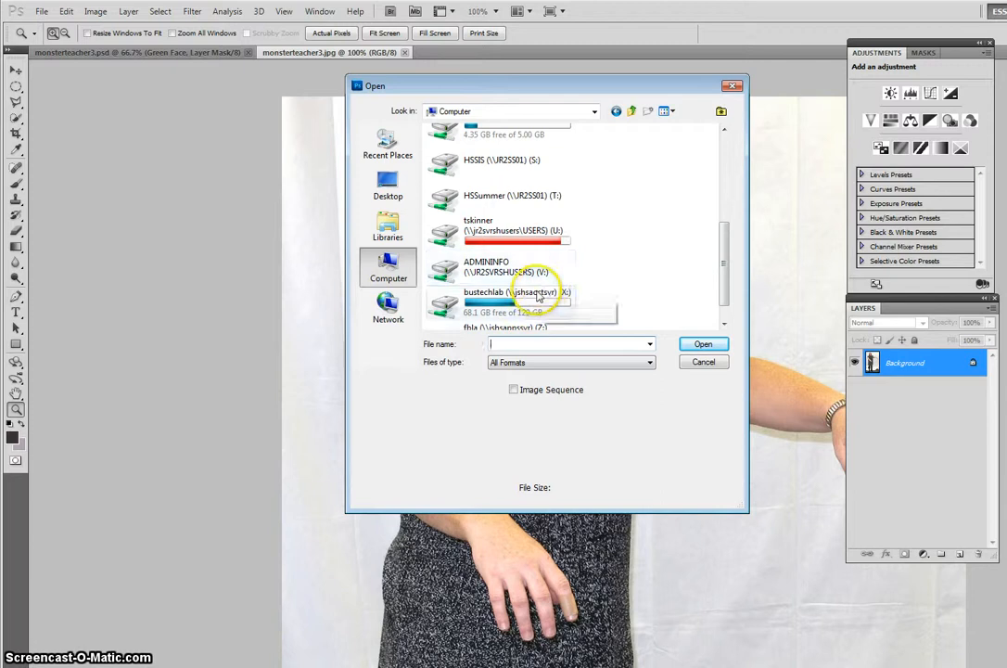
drag(726, 180, 727, 237)
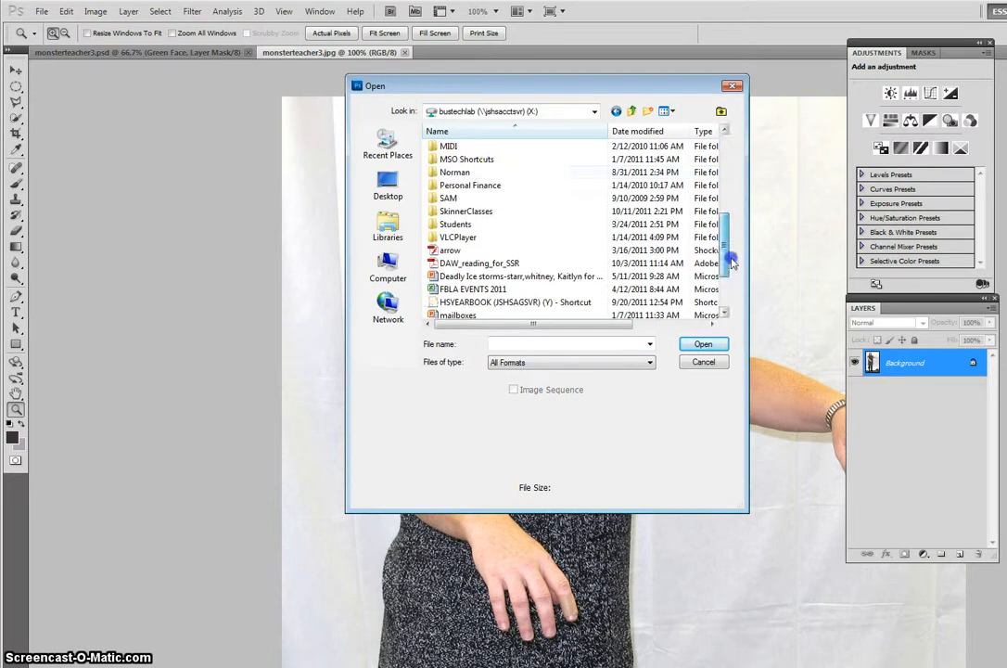
double_click(469, 213)
scroll(470, 215, down, 5)
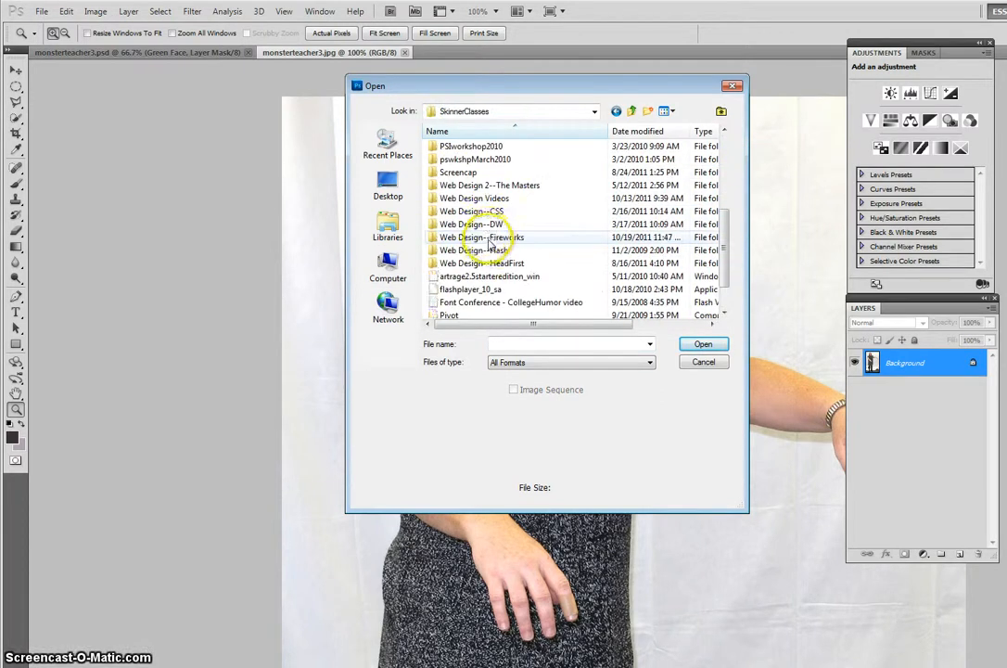
scroll(529, 237, up, 3)
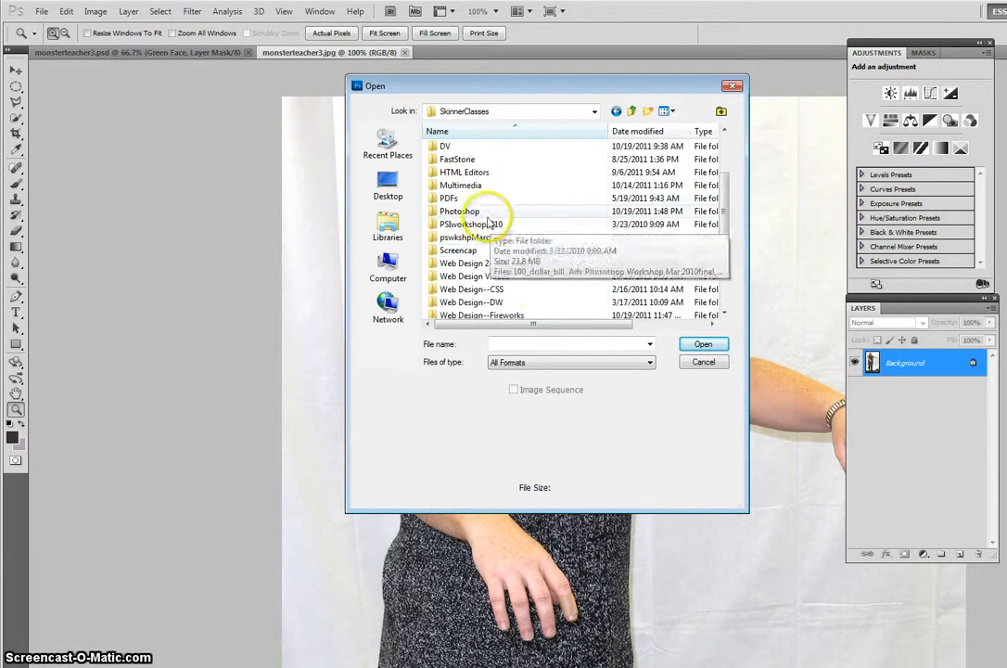
double_click(469, 217)
scroll(478, 240, down, 5)
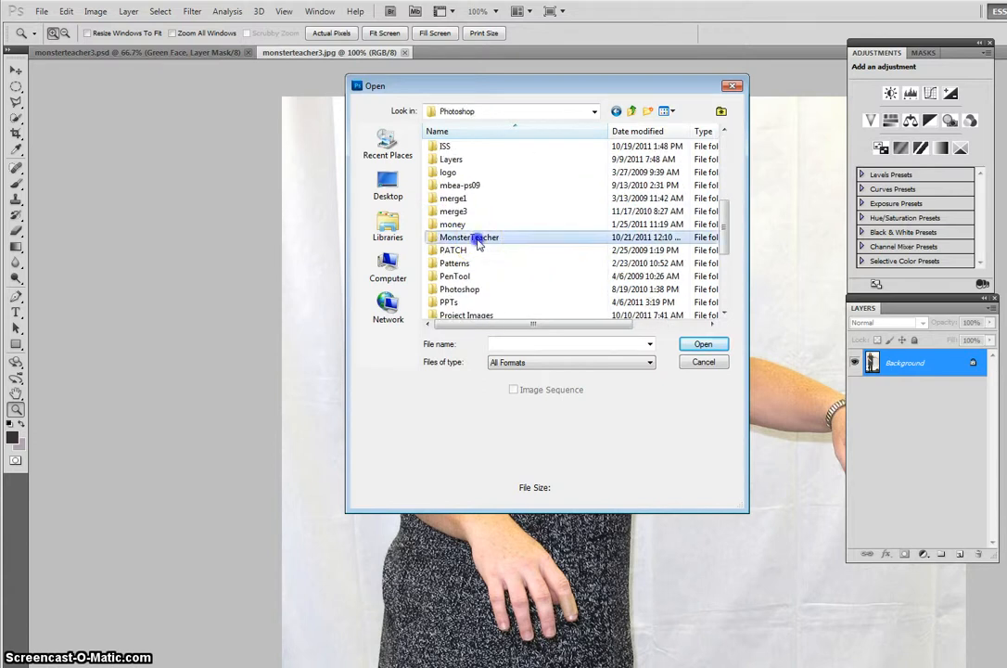
double_click(479, 232)
double_click(455, 185)
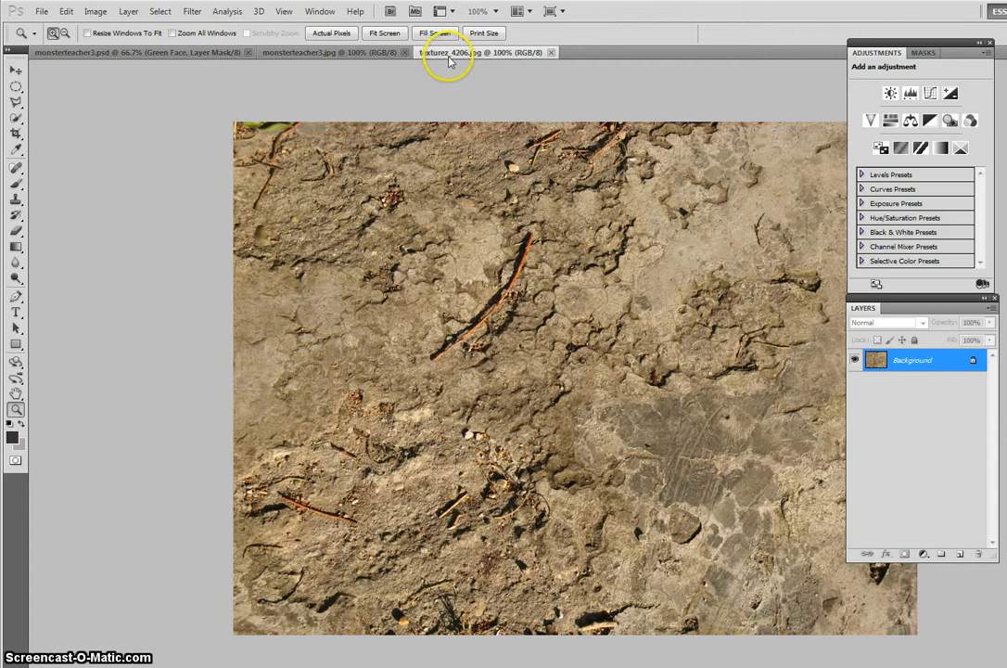
Float the texture image in its own window and select a tall oval of cracked ground with the Elliptical Marquee tool.
drag(450, 57, 566, 67)
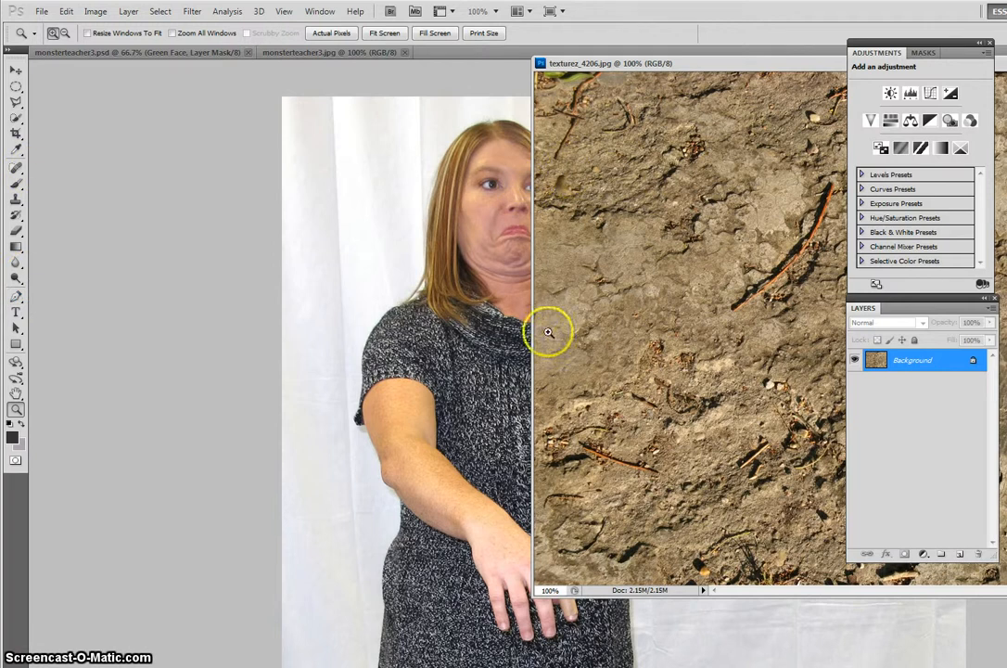
click(16, 85)
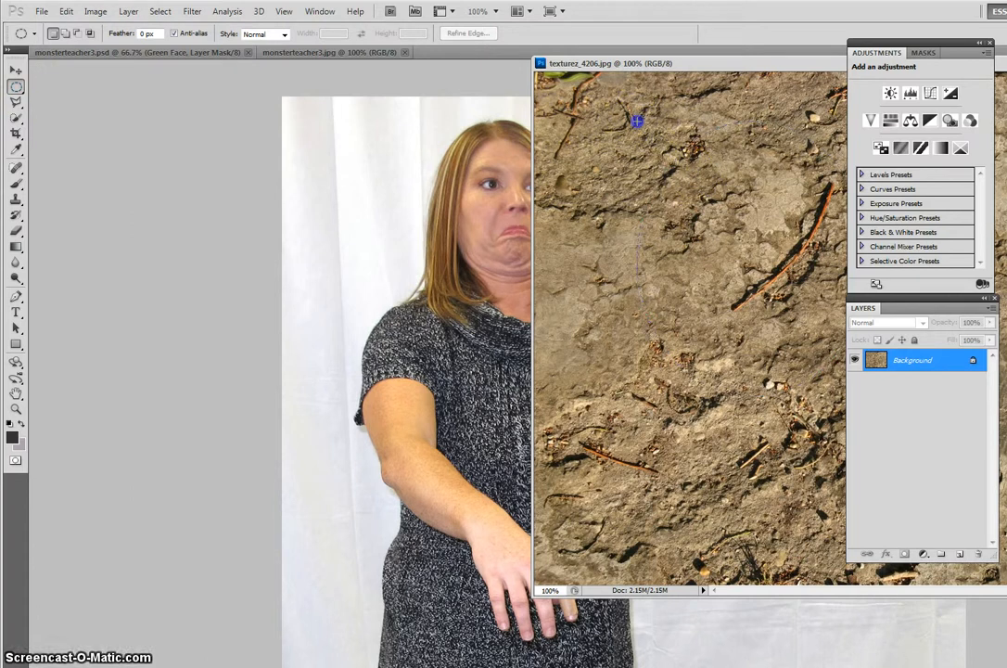
drag(637, 121, 724, 196)
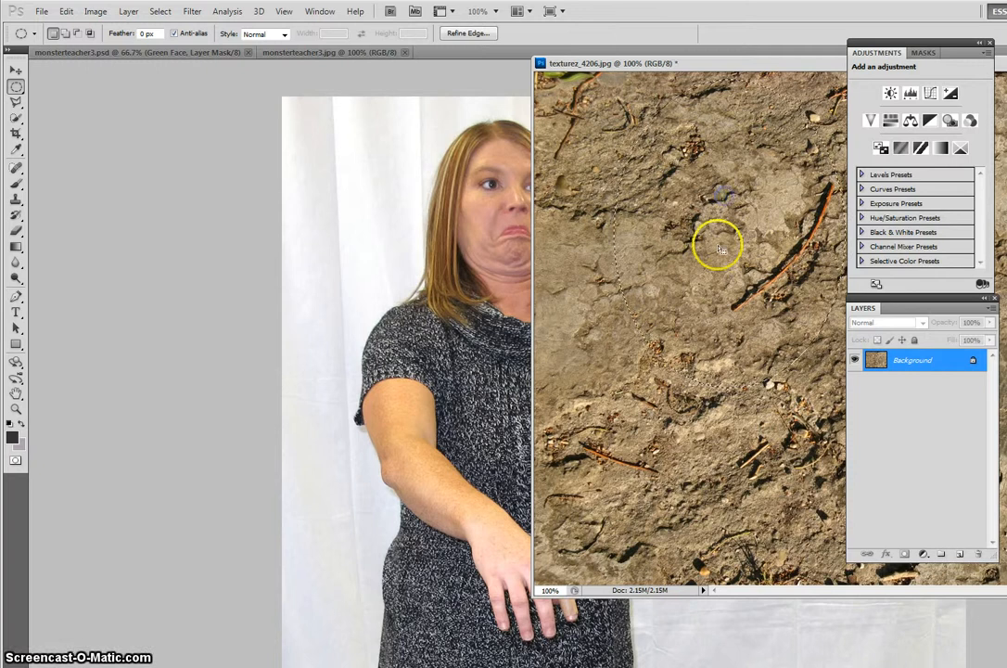
Move the selected oval of texture onto the teacher photo as a new layer, and close the texture image.
click(15, 74)
drag(618, 173, 379, 215)
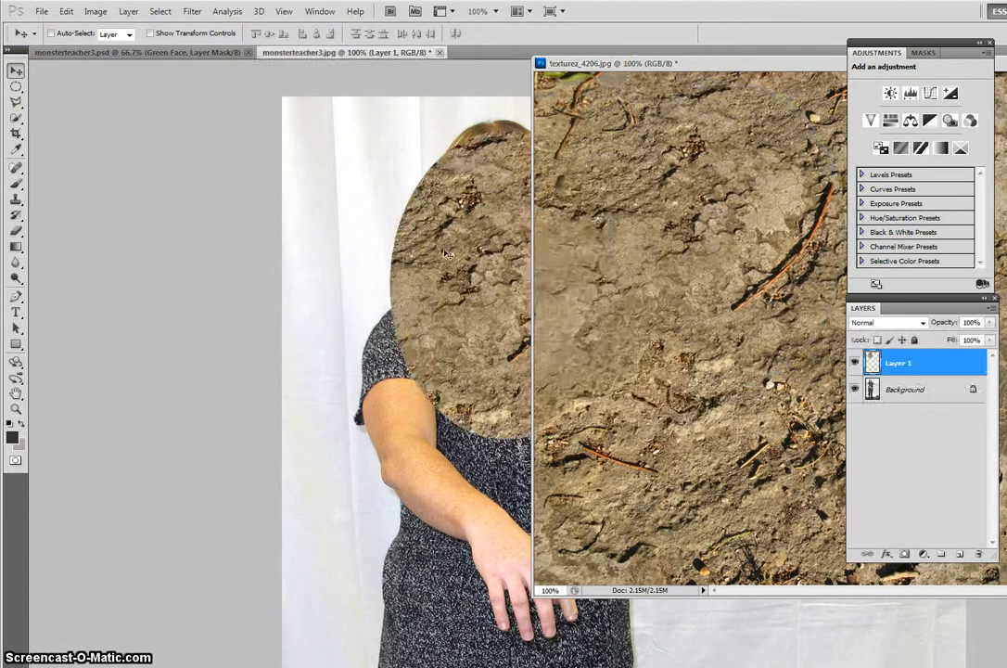
drag(629, 82, 33, 103)
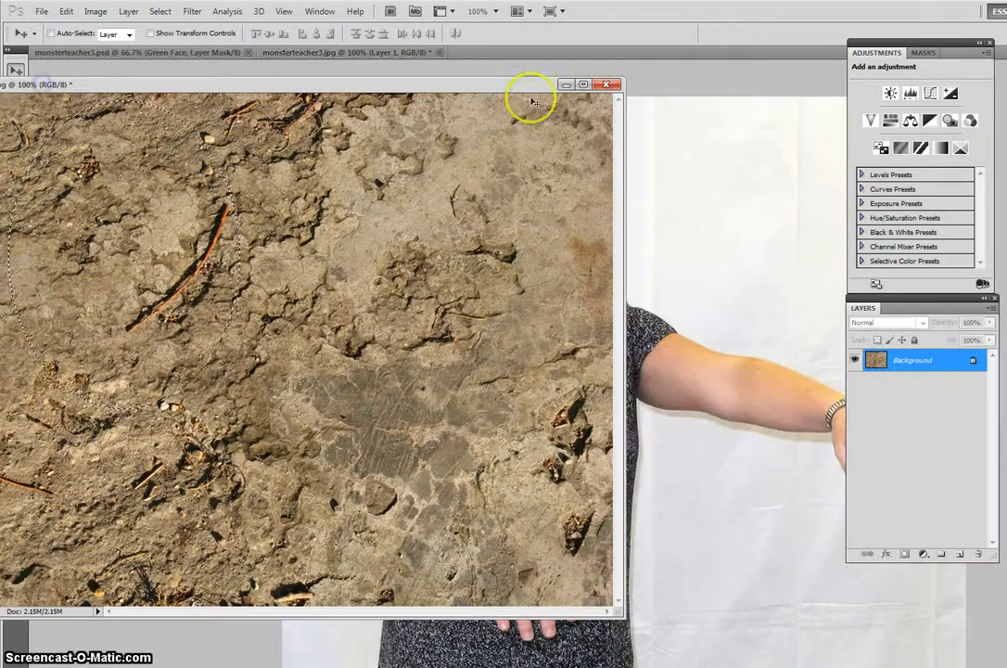
click(606, 84)
click(656, 270)
Scale the texture oval down proportionally and position it over the teacher's face, applying the transform.
mouse_move(524, 271)
mouse_down()
mouse_move(761, 310)
mouse_move(767, 376)
mouse_move(542, 238)
mouse_move(551, 272)
mouse_move(537, 267)
mouse_up()
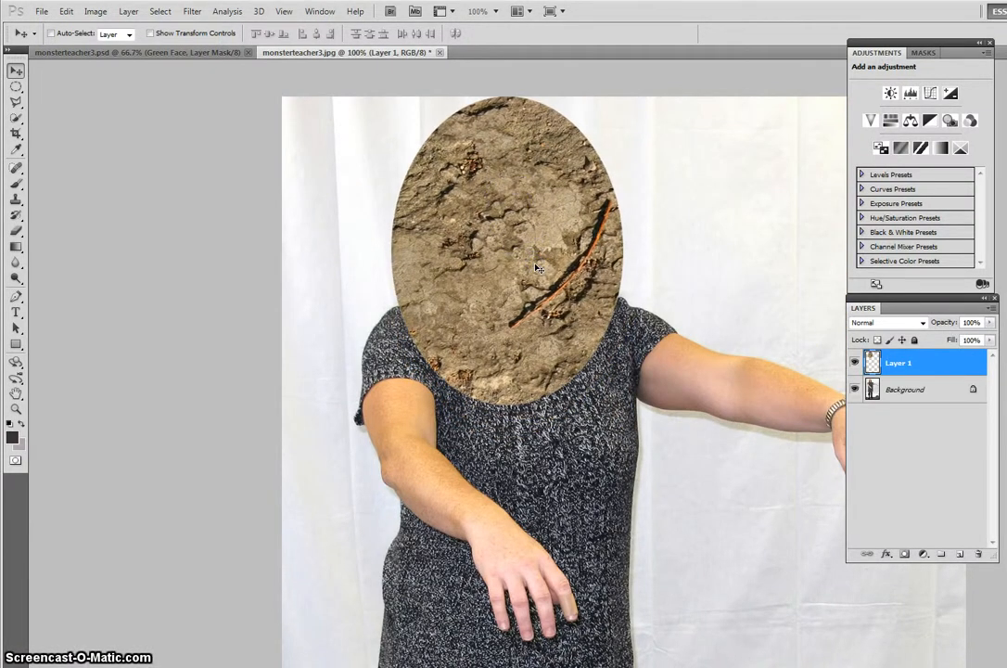
key(ctrl+t)
drag(396, 98, 466, 197)
mouse_move(542, 266)
mouse_down()
mouse_move(506, 198)
mouse_move(540, 263)
mouse_up()
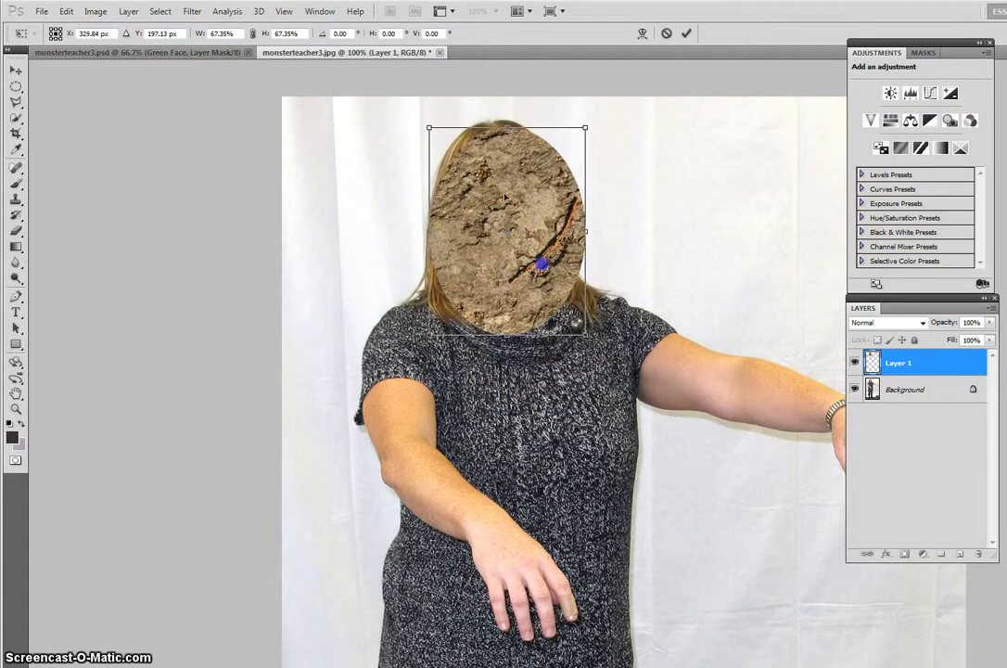
drag(585, 335, 581, 328)
key(Return)
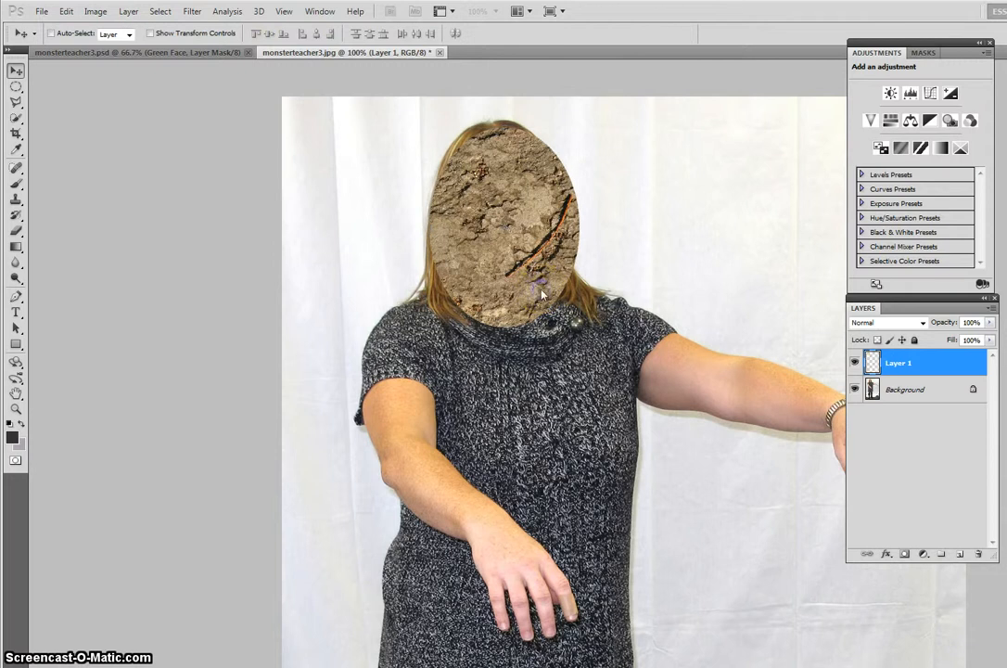
Put the texture layer into Warp transform and lower its opacity to 36% so the face shows through.
key(ctrl+t)
right_click(540, 250)
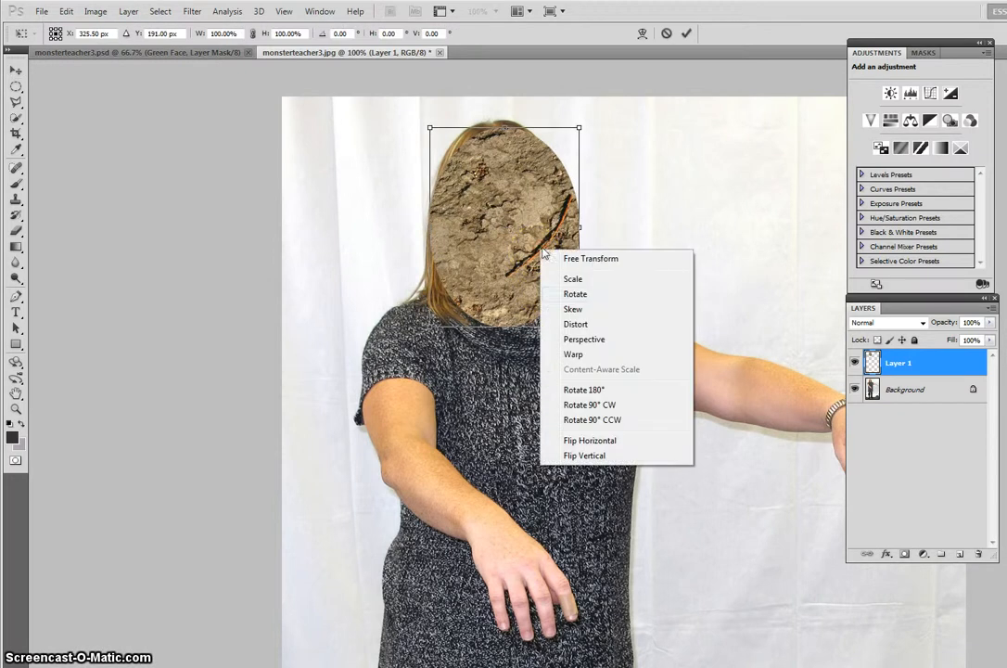
click(609, 352)
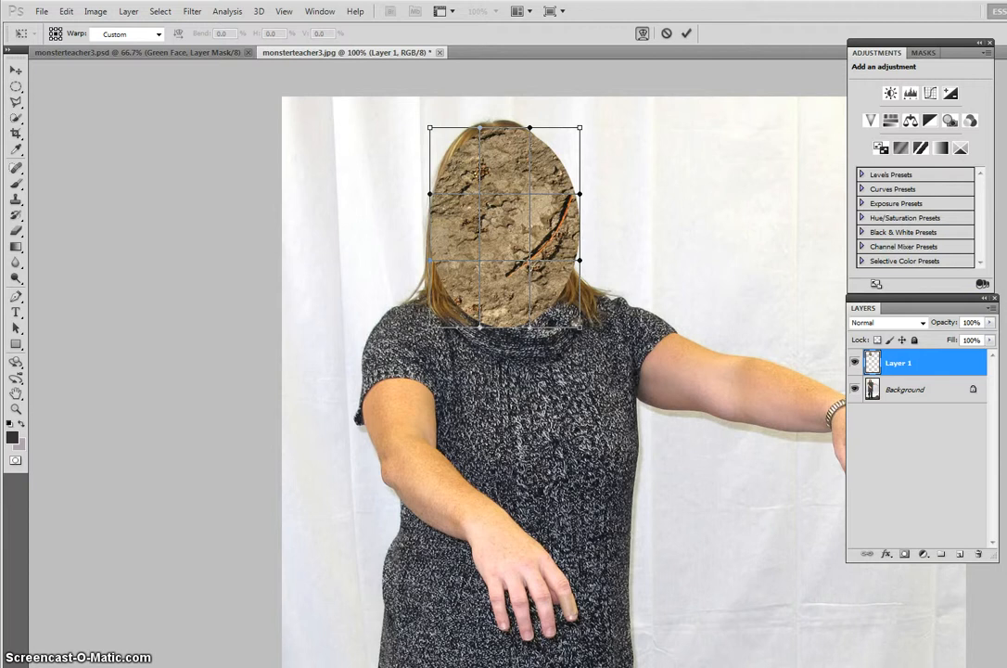
drag(955, 322, 944, 322)
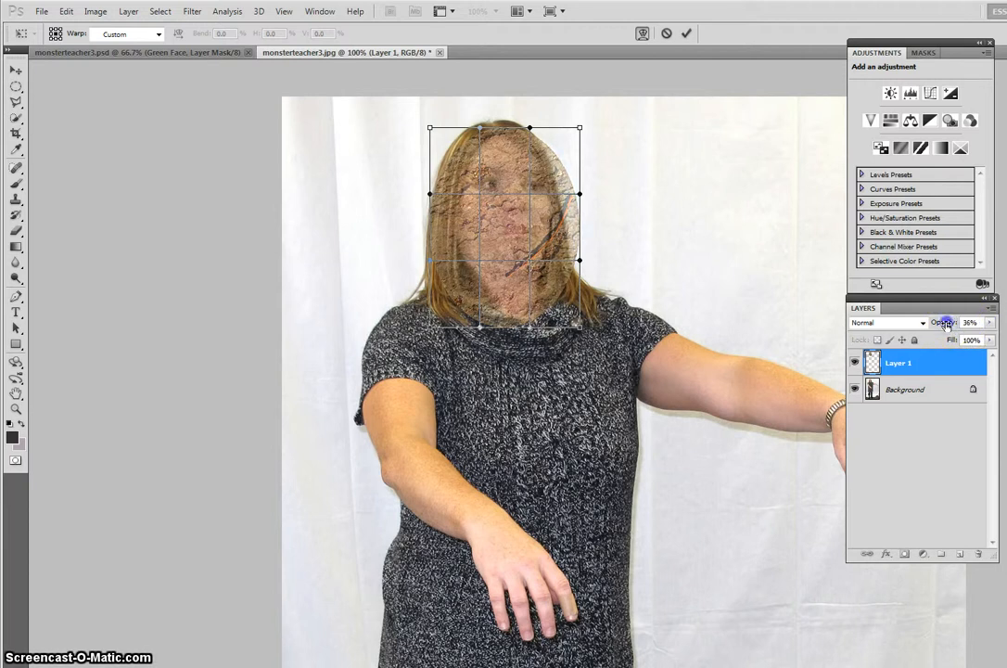
Warp the texture to follow the contours of the forehead, cheeks, chin and neck, apply it, and set the layer's opacity to 44%.
drag(564, 202, 579, 212)
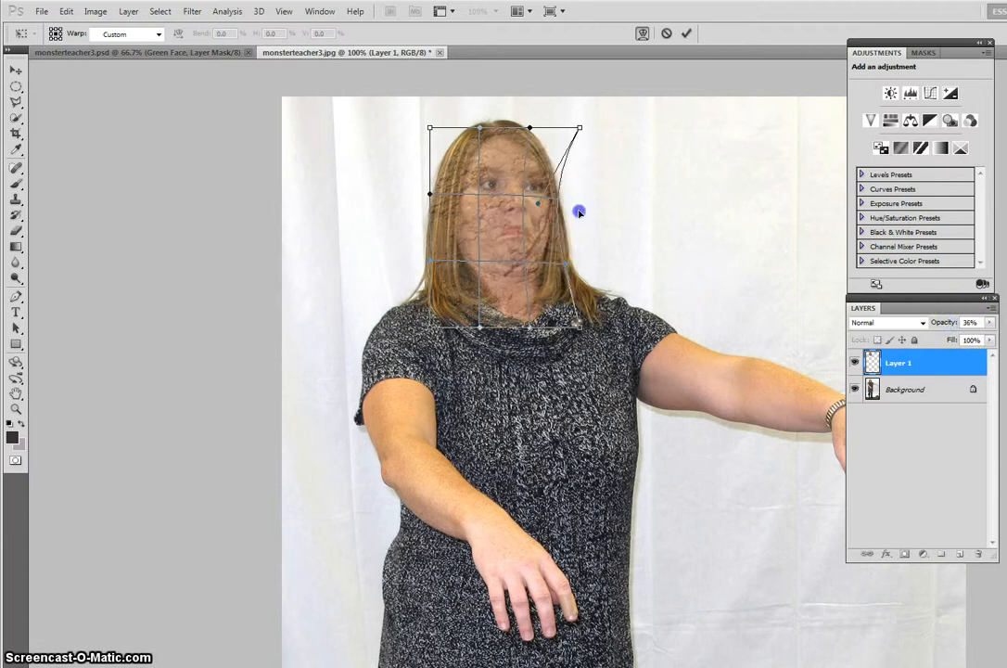
drag(579, 127, 563, 137)
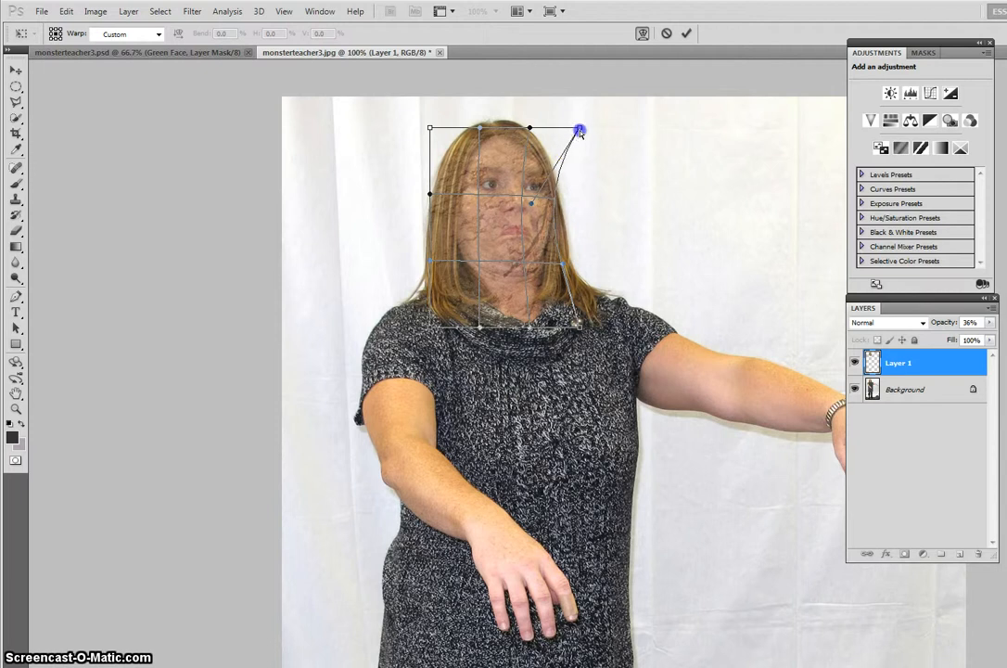
click(491, 131)
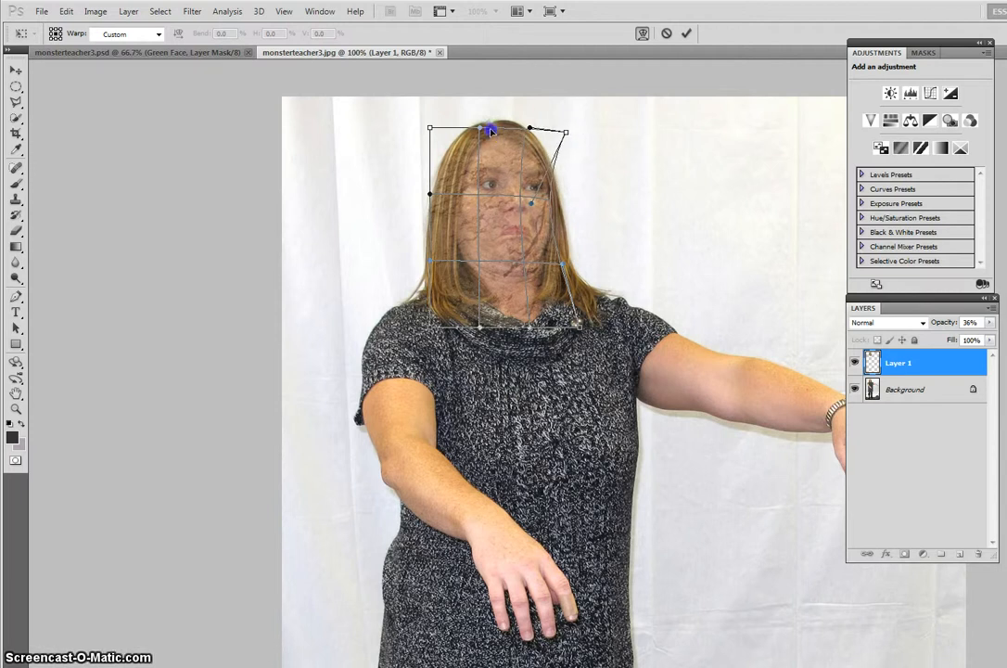
drag(506, 134, 506, 132)
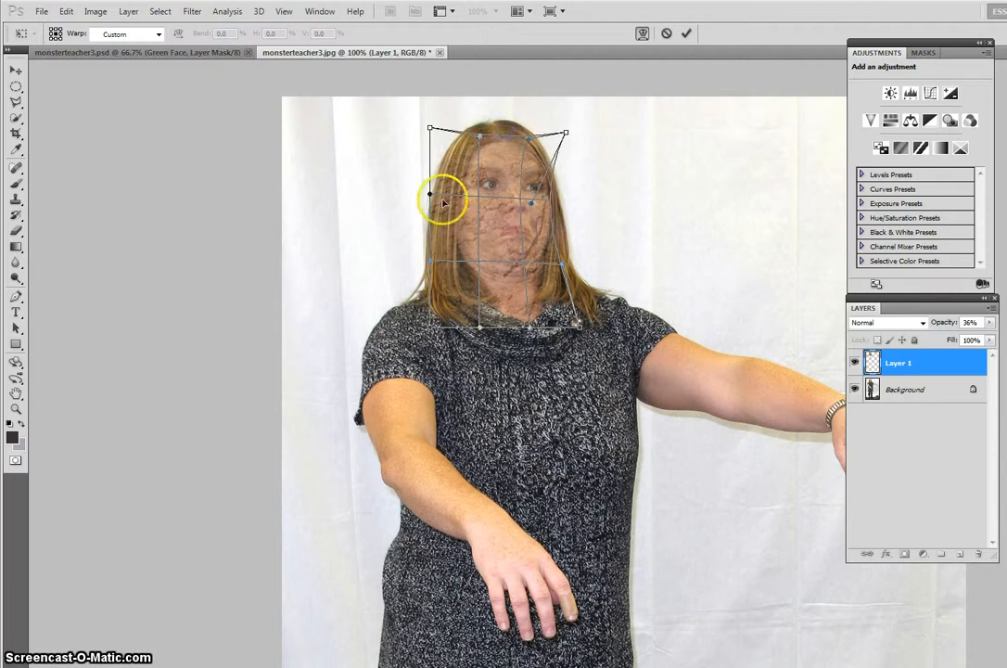
click(434, 194)
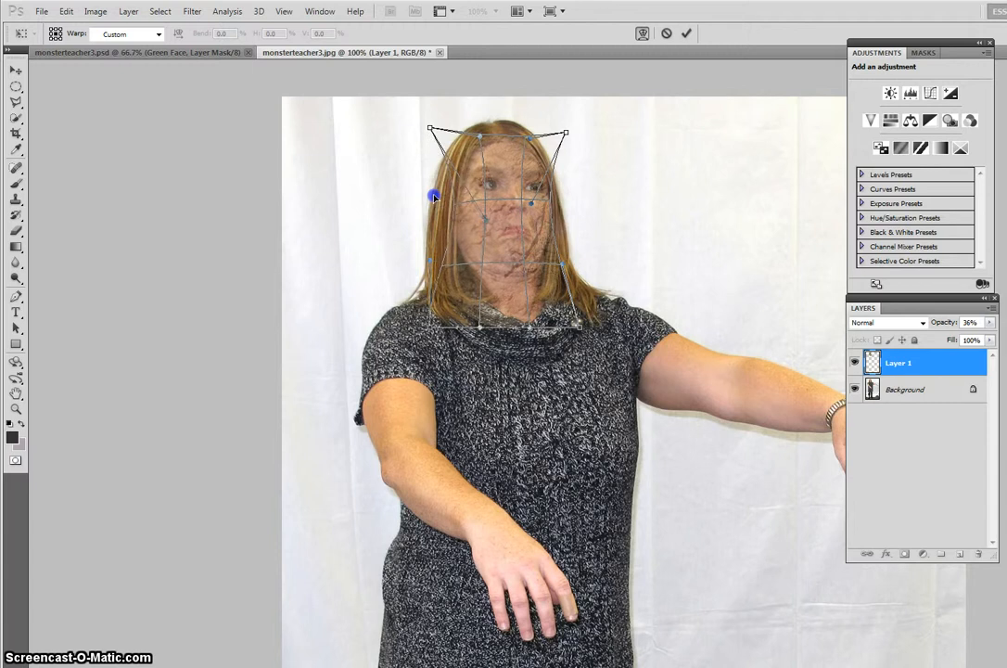
mouse_move(456, 299)
mouse_down()
mouse_move(502, 321)
mouse_move(533, 302)
mouse_up()
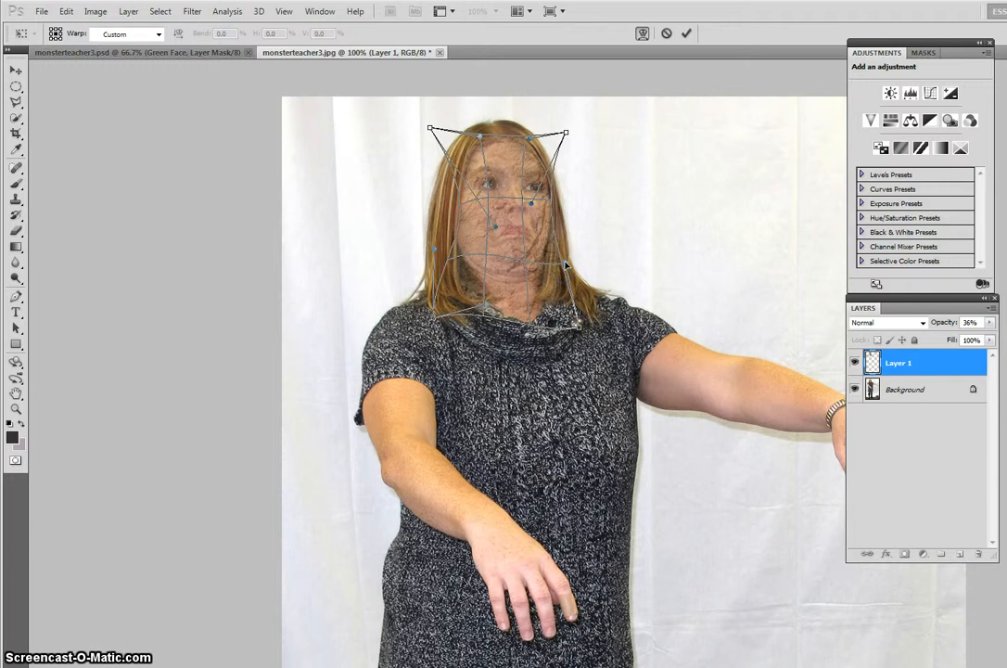
click(687, 33)
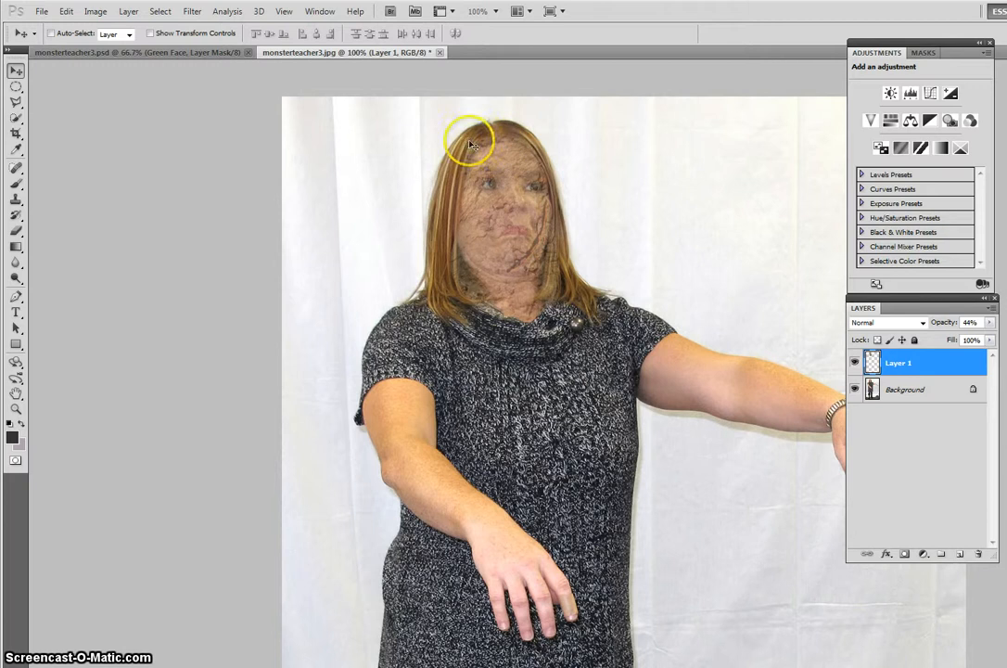
Add a layer mask to the texture layer and rename the layer "cracks".
key(ctrl+plus)
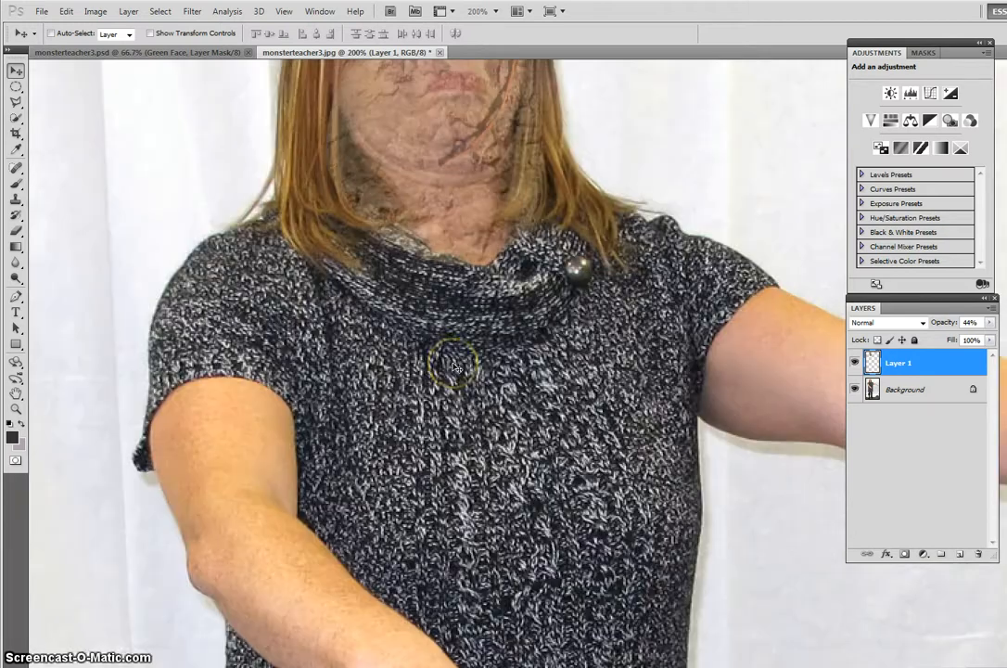
scroll(490, 349, up, 6)
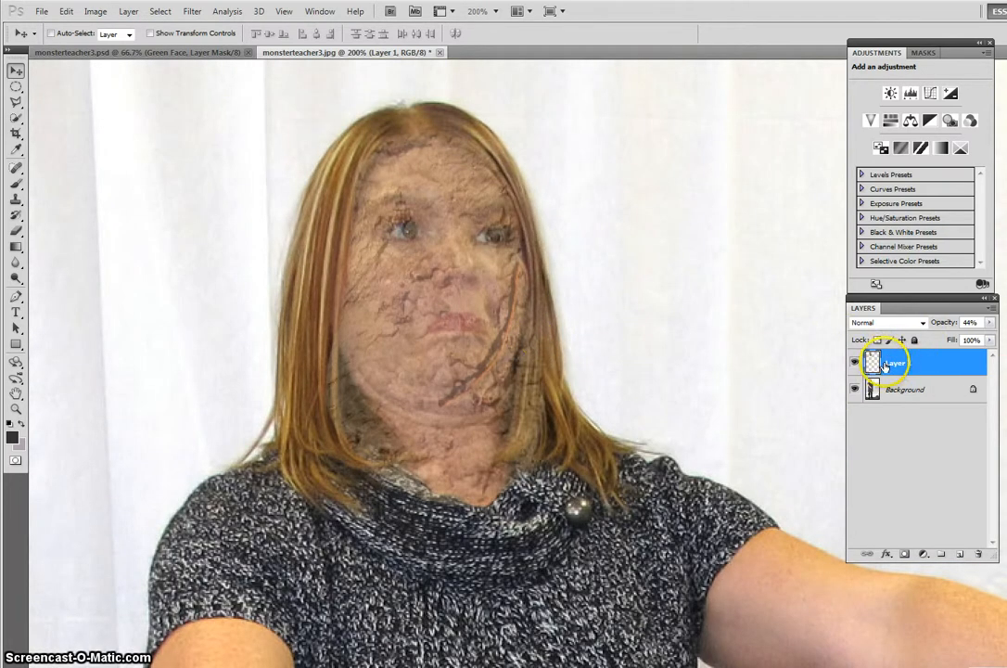
click(904, 555)
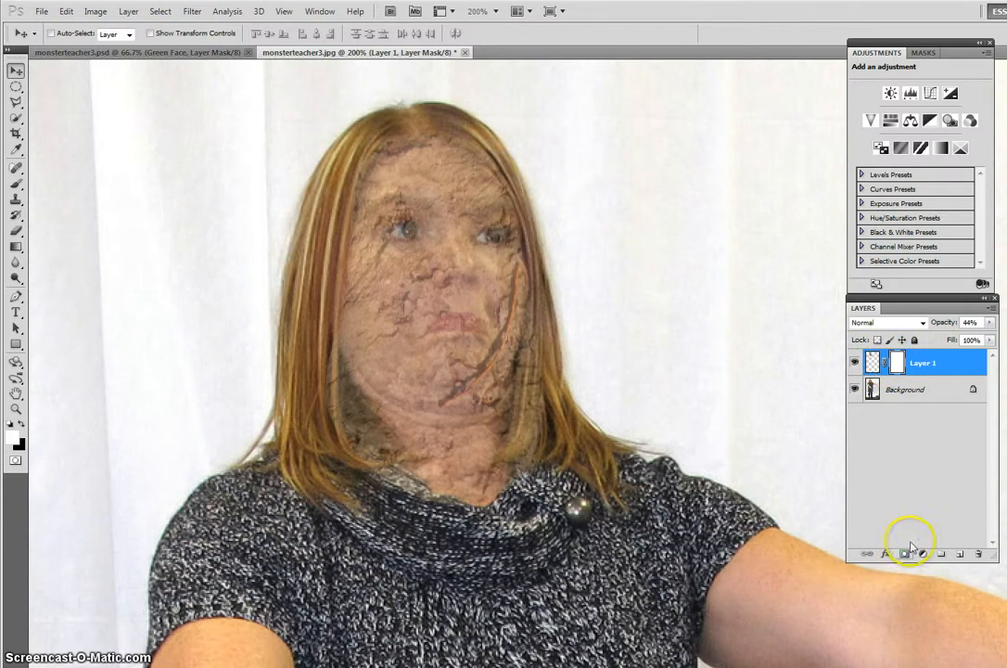
double_click(923, 363)
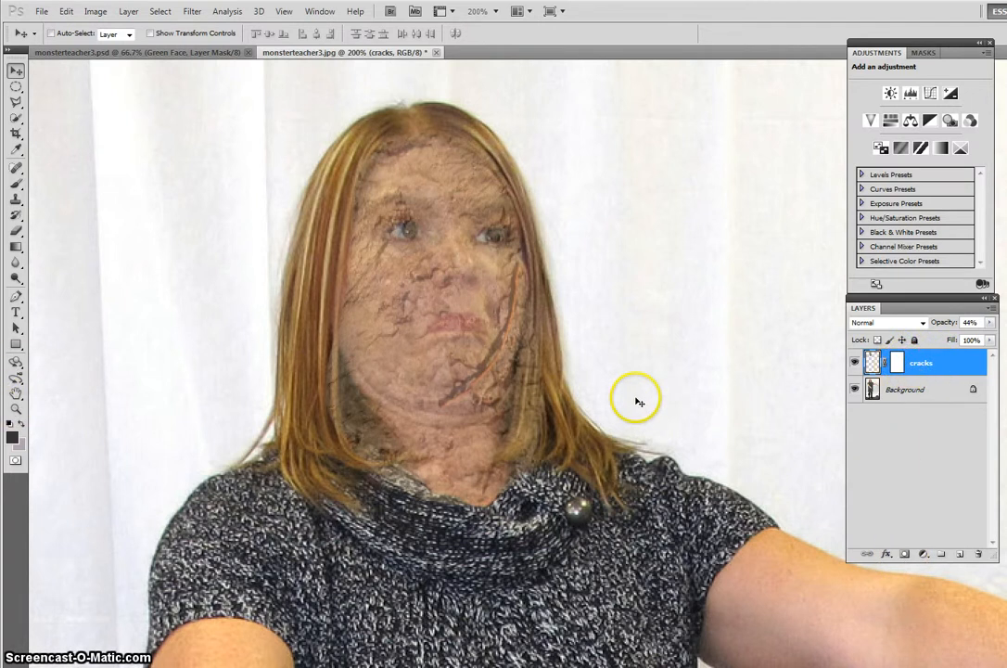
Paint black on the cracks layer's mask with the Brush tool to hide the texture over the hair around the face.
click(898, 363)
key(d)
key(x)
click(19, 184)
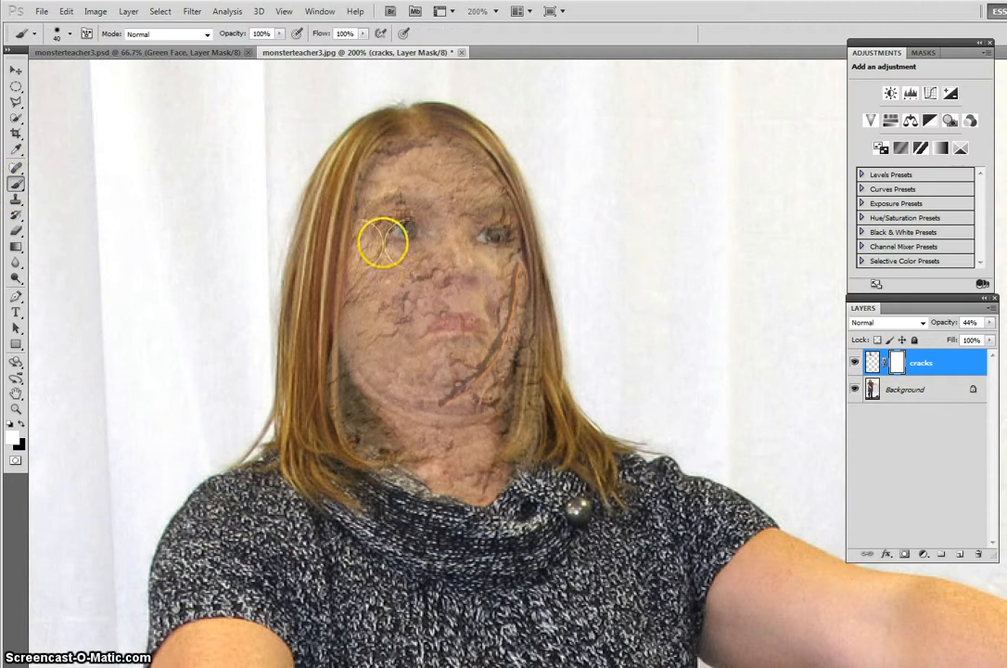
click(22, 424)
click(397, 126)
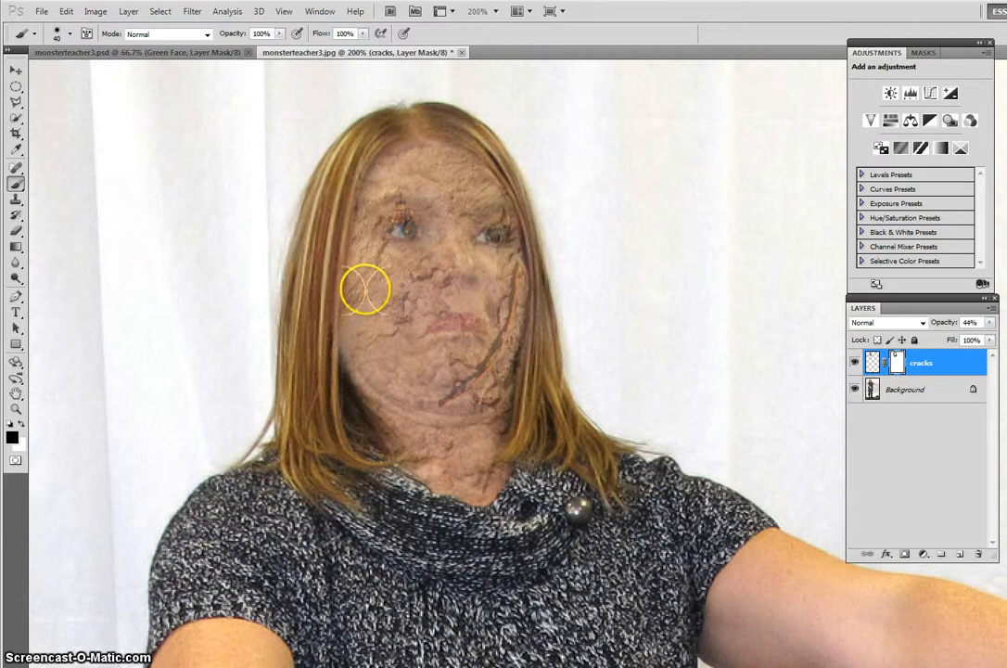
Paint black on the cracks layer's mask with a 9 px brush to uncover both eyes and the nostrils.
key(ctrl+plus)
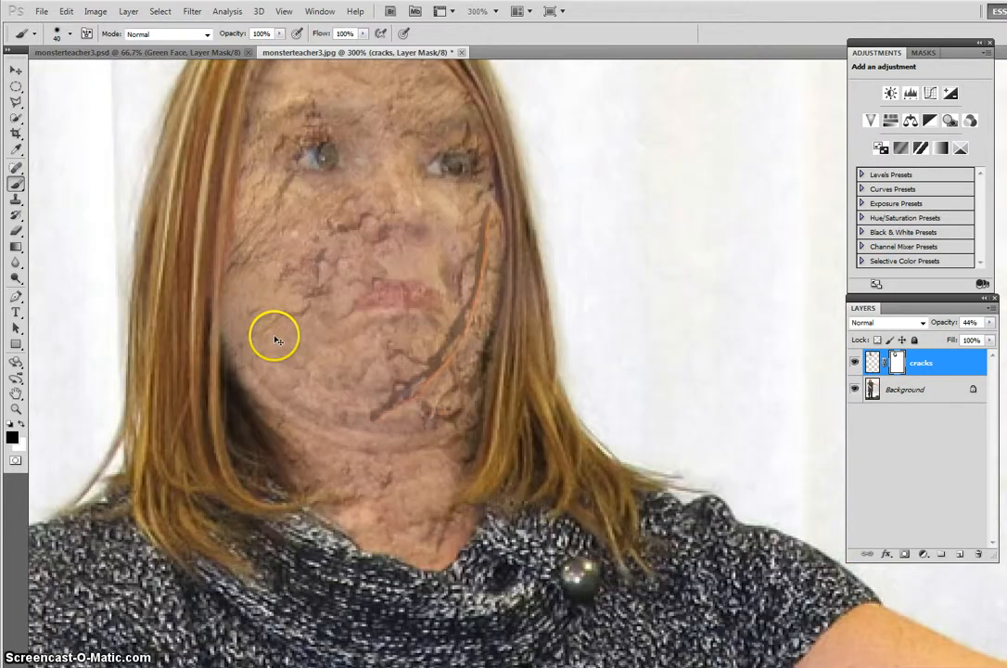
scroll(296, 267, up, 1)
key(bracketleft)
key(bracketleft)
key(bracketleft)
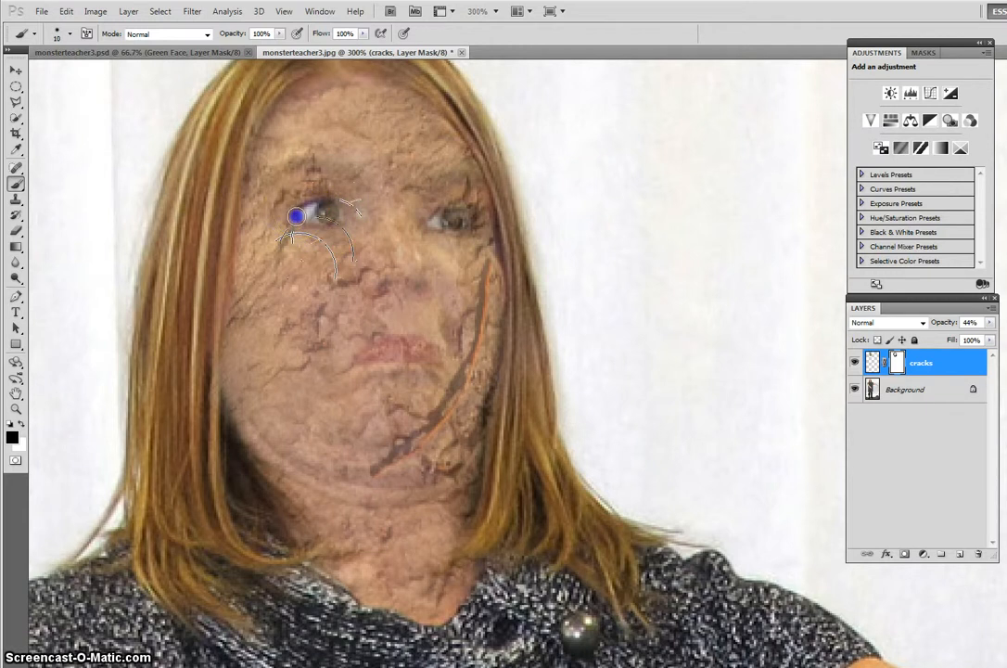
key(bracketleft)
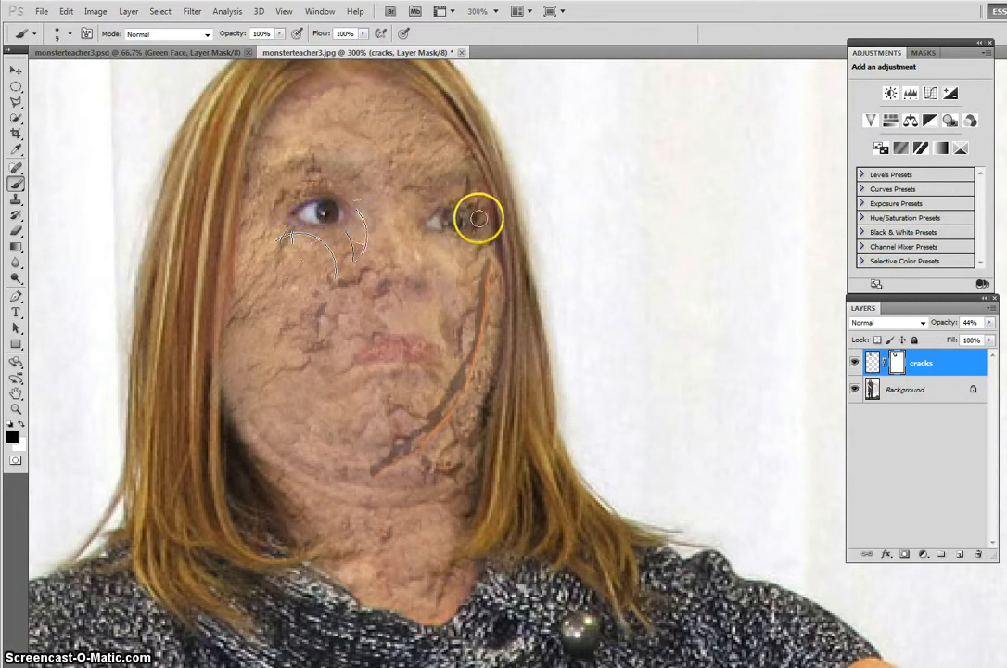
click(432, 221)
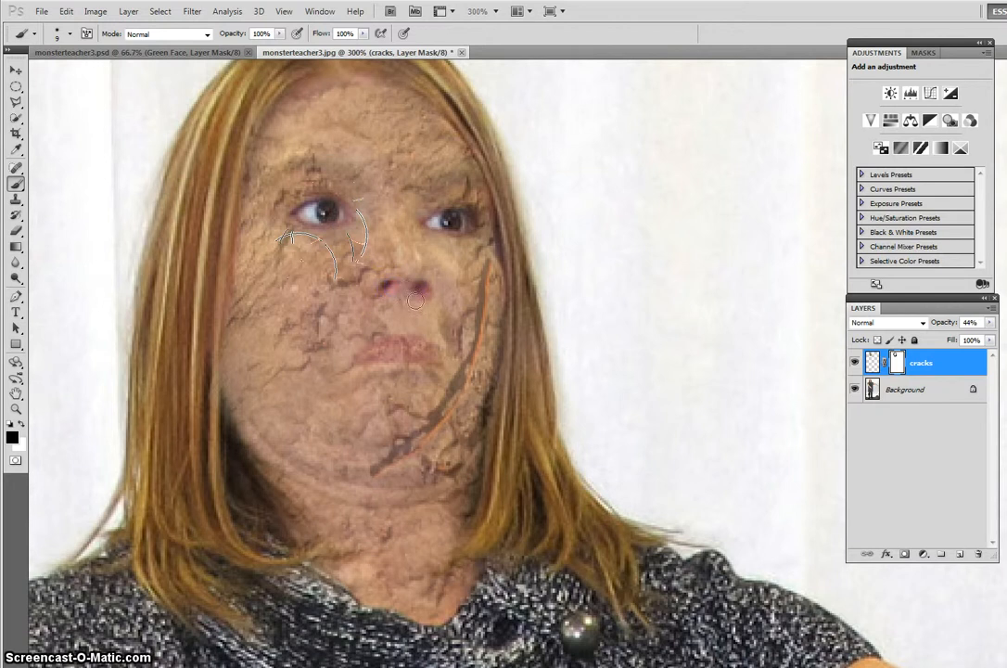
Paint white on the cracks layer's mask just below the nostrils to restore the texture there.
click(21, 423)
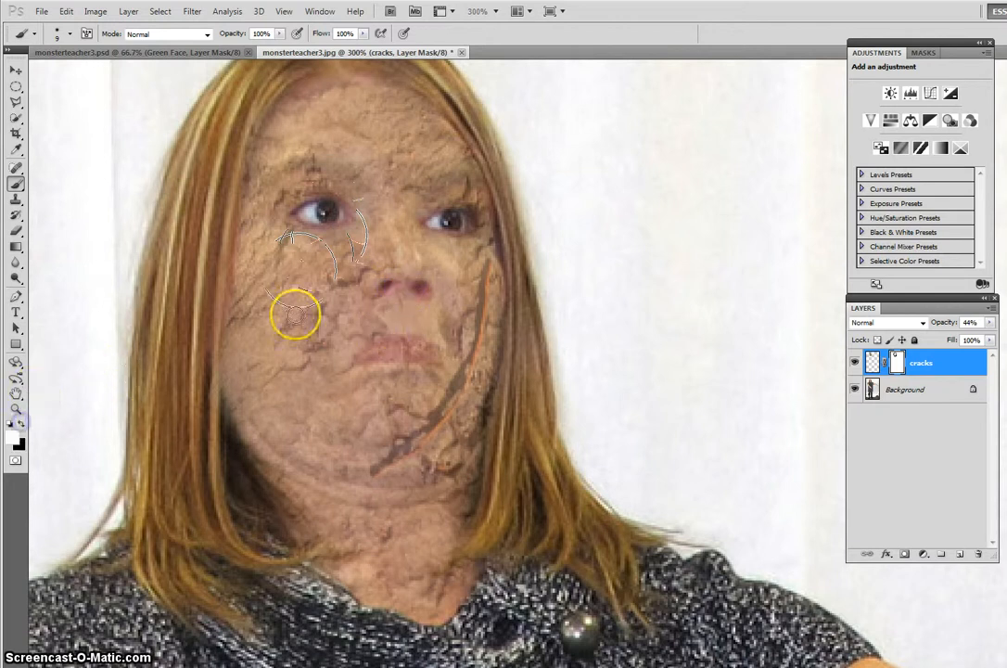
click(394, 299)
click(419, 300)
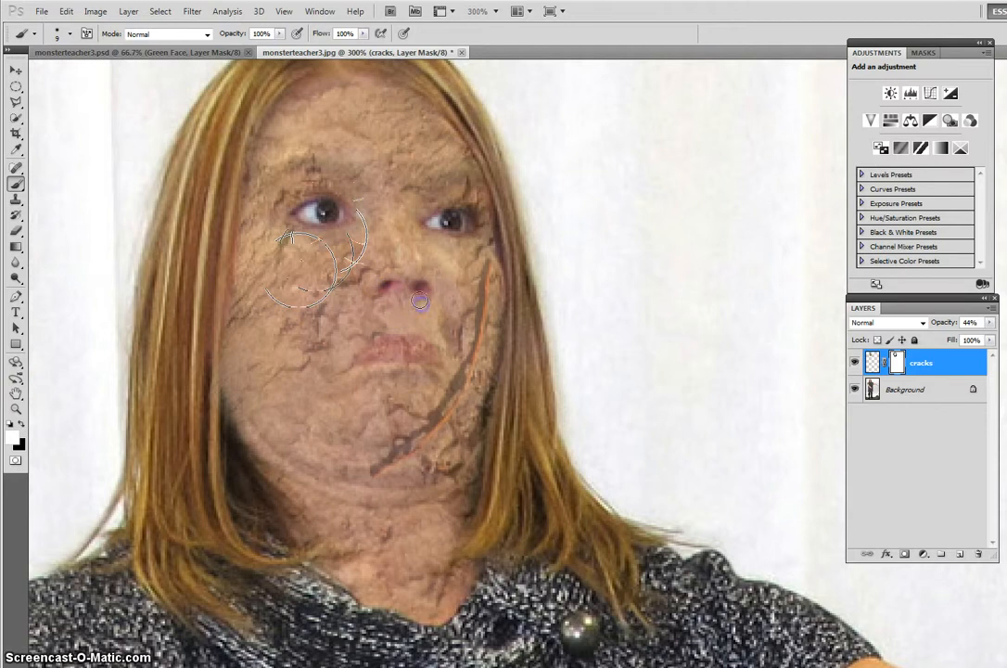
Paint black on the cracks layer's mask over the lips to uncover them, and adjust the brush hardness.
click(22, 423)
click(362, 358)
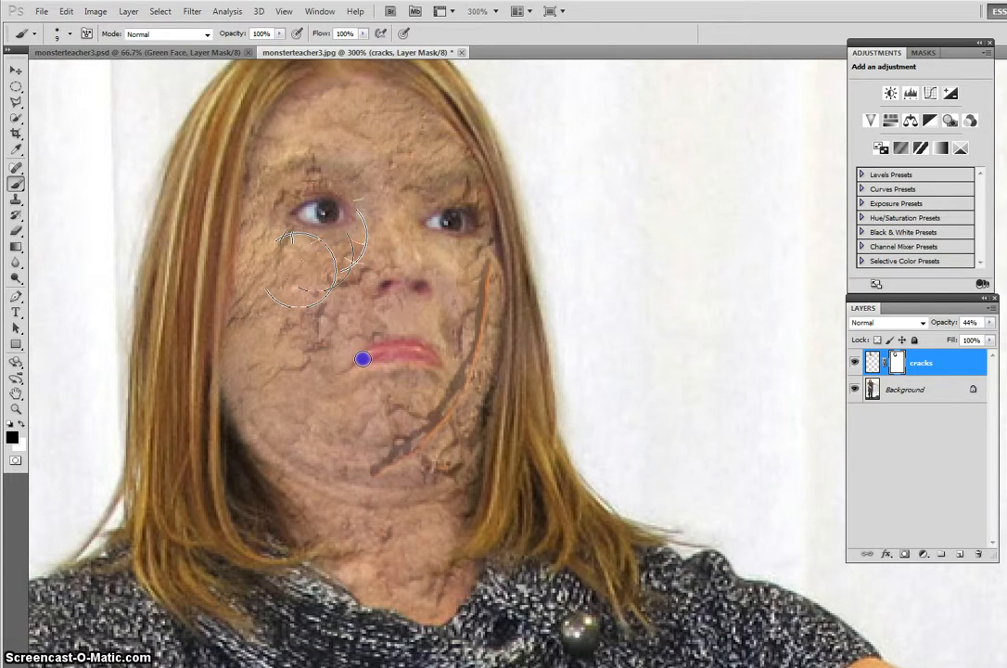
mouse_move(370, 358)
mouse_down()
mouse_move(396, 345)
mouse_move(427, 356)
mouse_up()
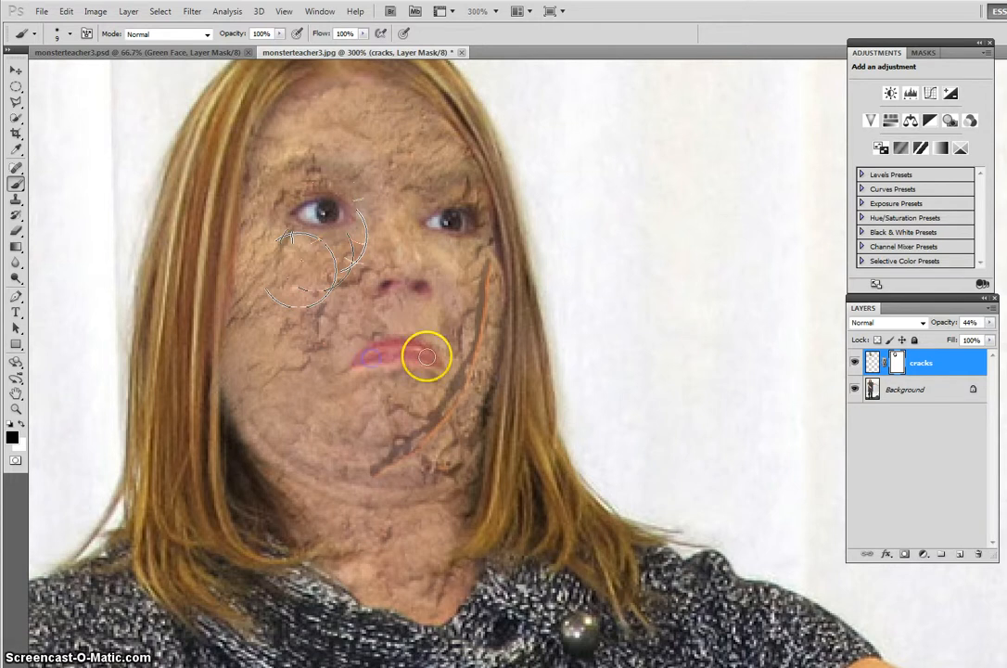
click(70, 33)
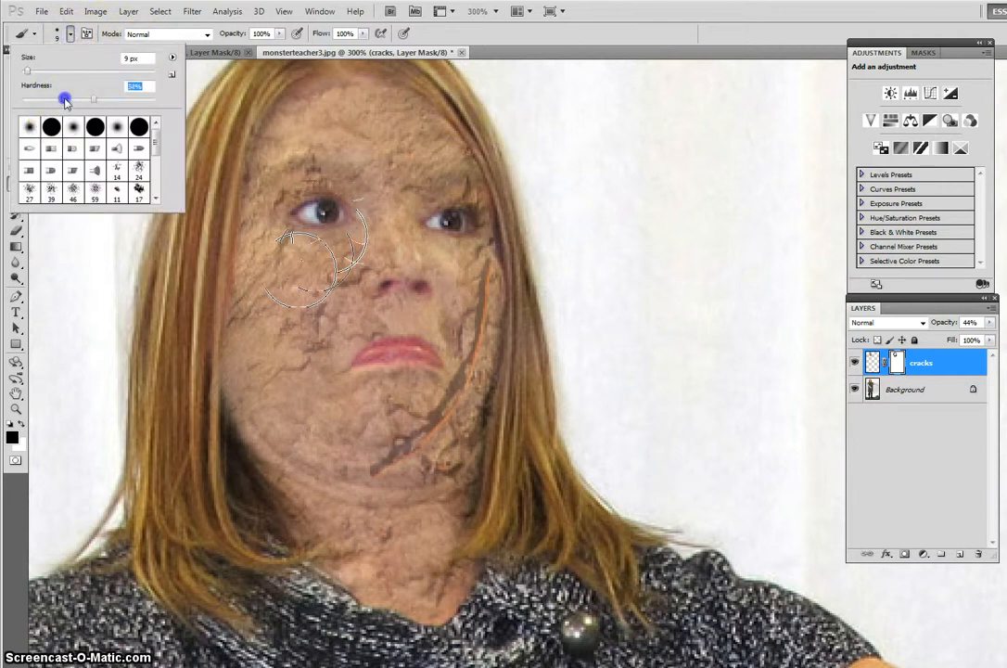
drag(65, 99, 112, 100)
click(388, 374)
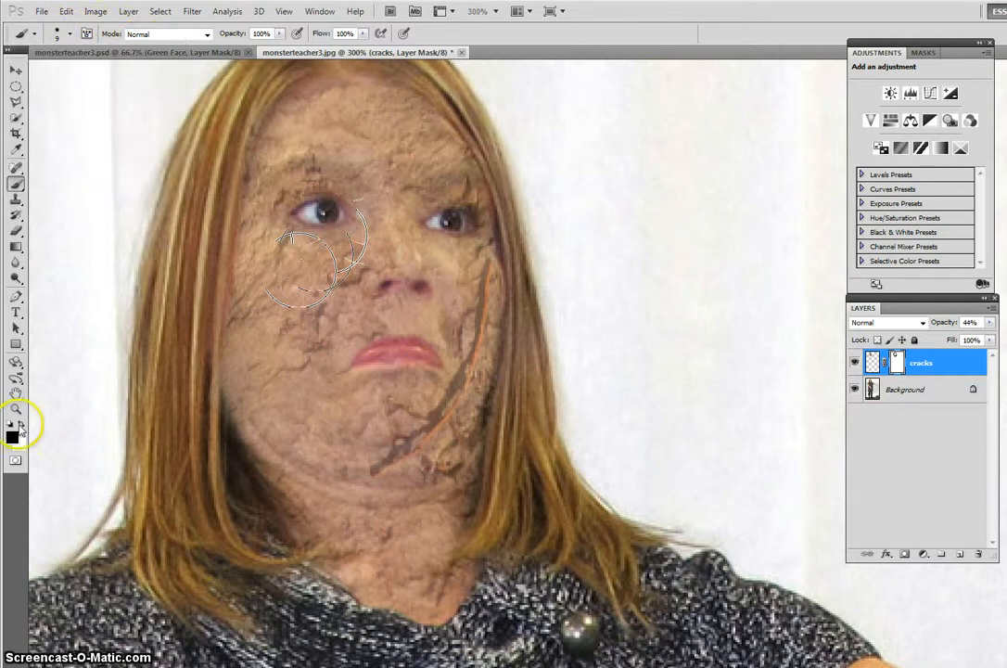
Switch the foreground colour to white, raise the cracks layer's opacity to 76% and set its blend mode to Multiply.
click(21, 424)
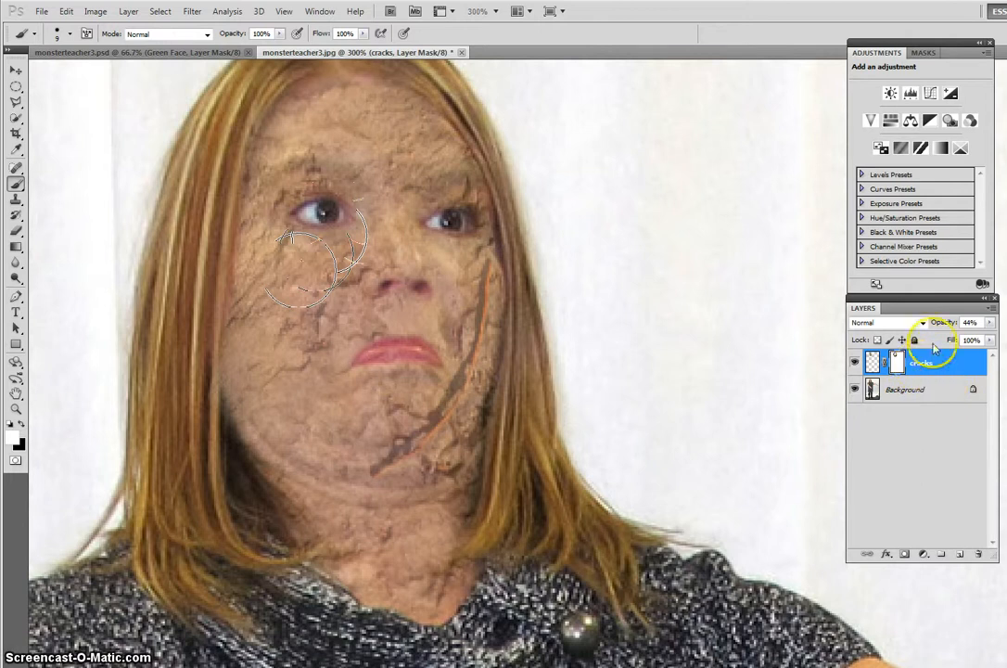
drag(942, 325, 969, 323)
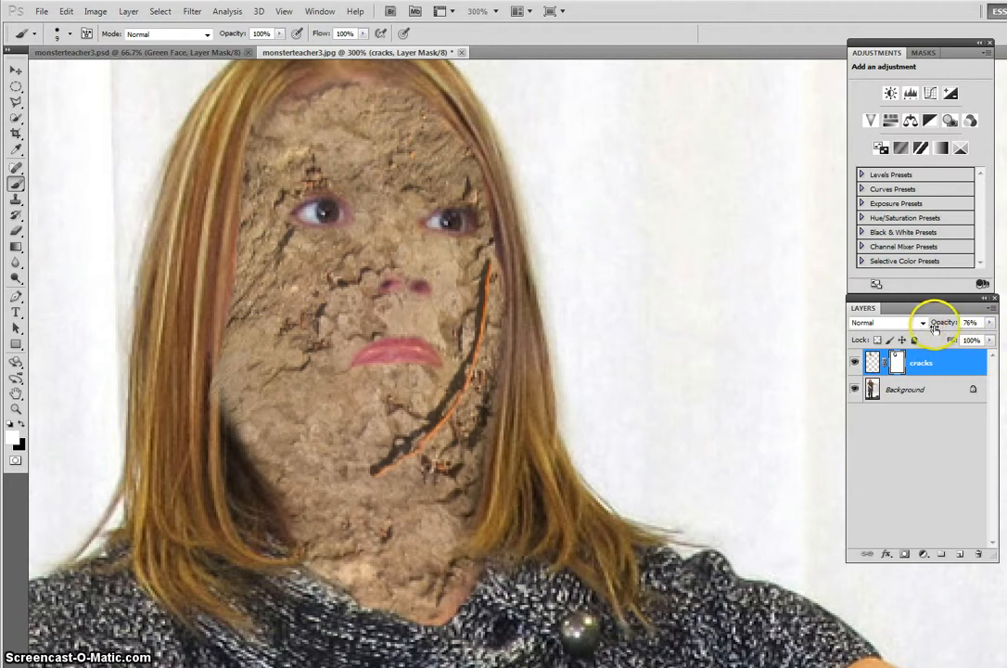
click(924, 323)
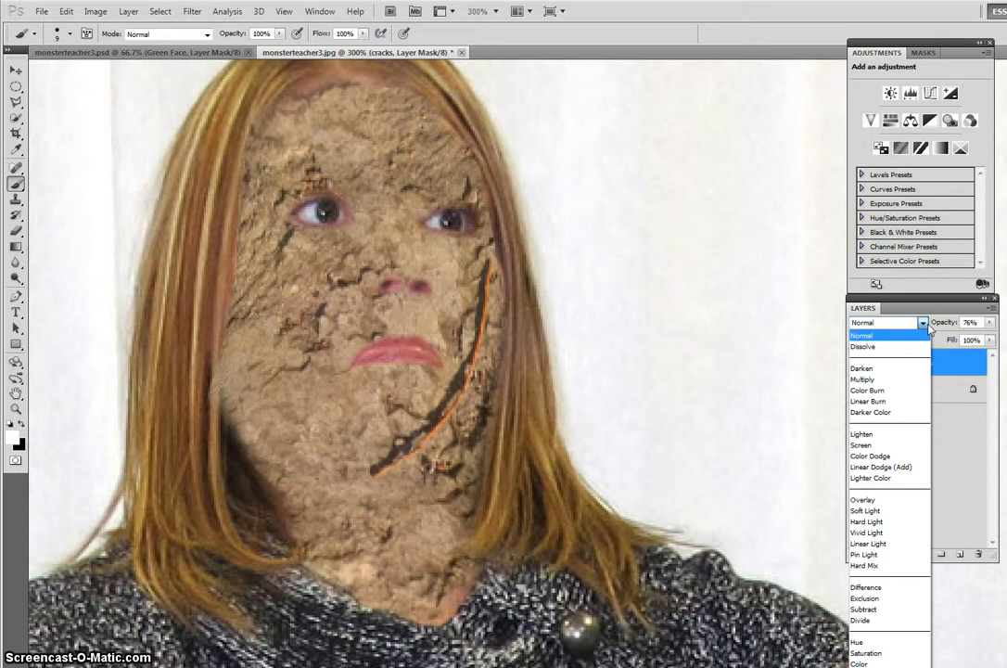
click(903, 380)
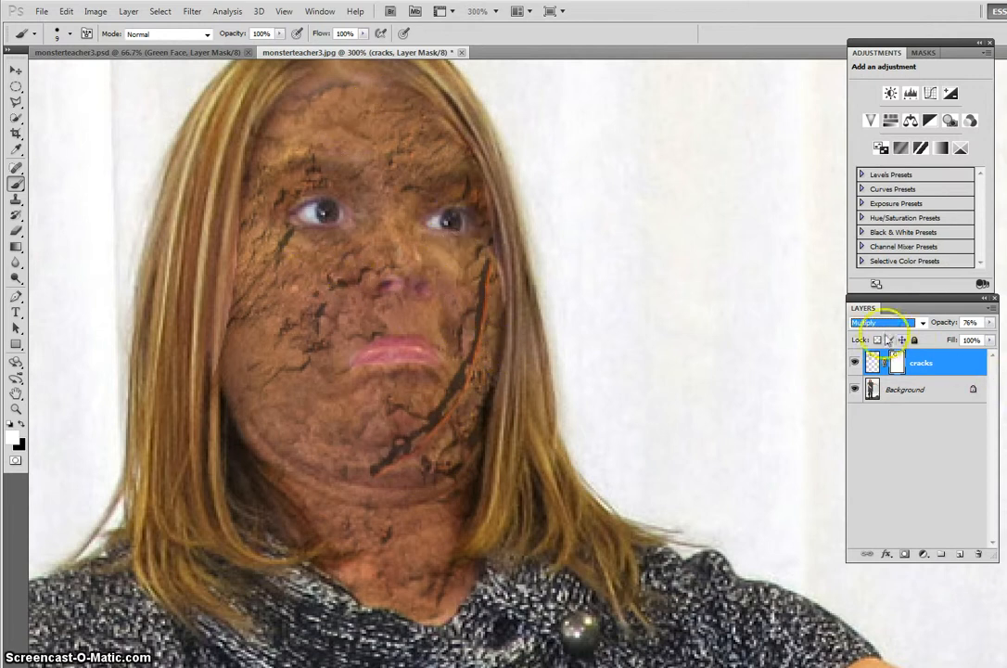
Try the Linear Burn and Overlay blend modes on the cracks layer and return it to Multiply.
click(885, 323)
click(891, 403)
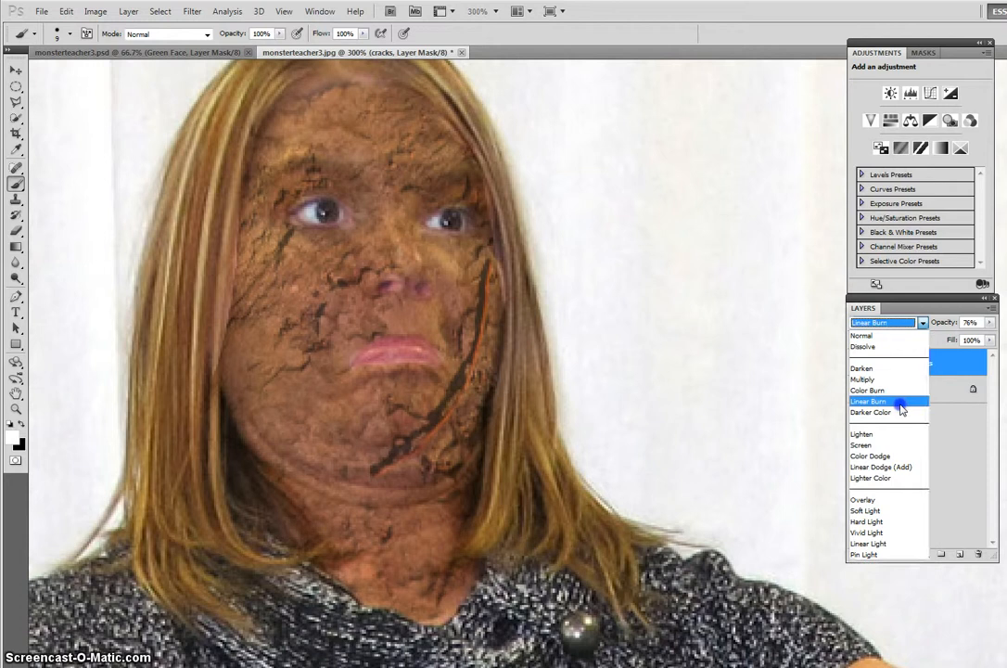
click(898, 404)
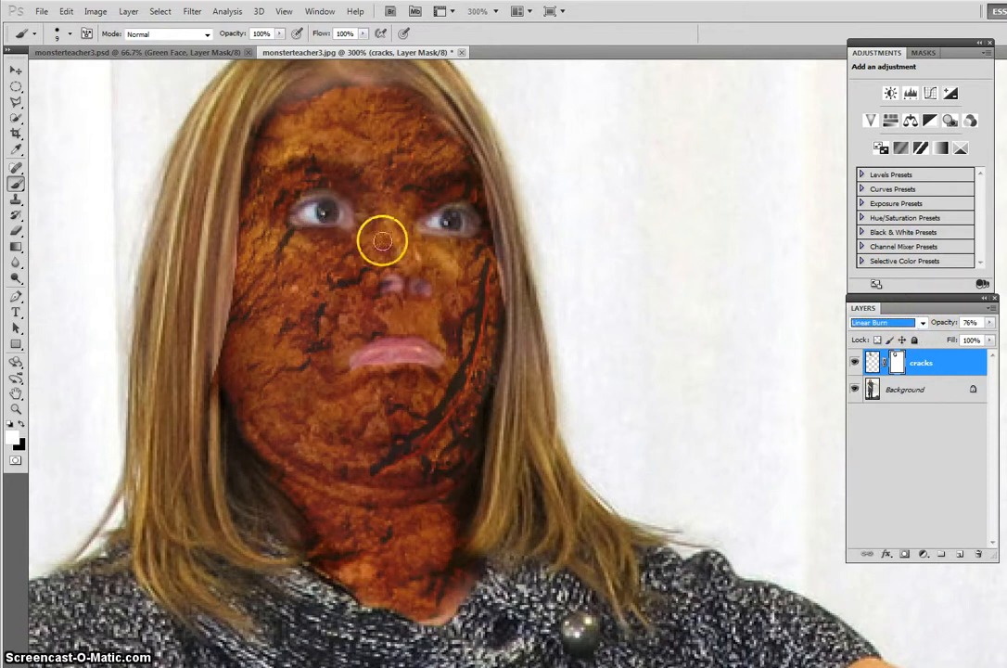
click(922, 322)
click(881, 500)
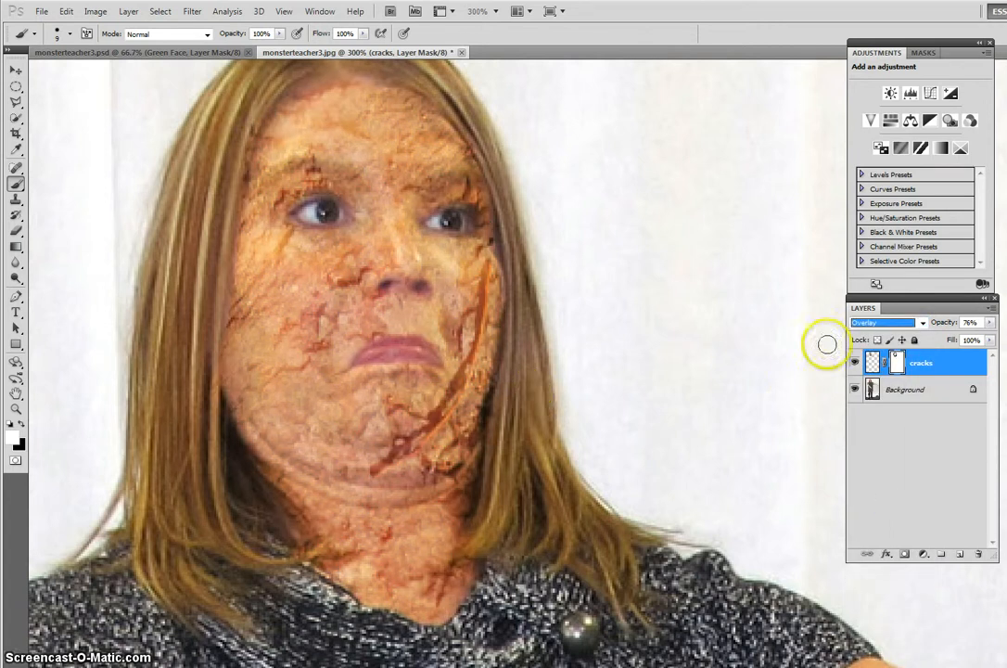
click(863, 322)
click(862, 380)
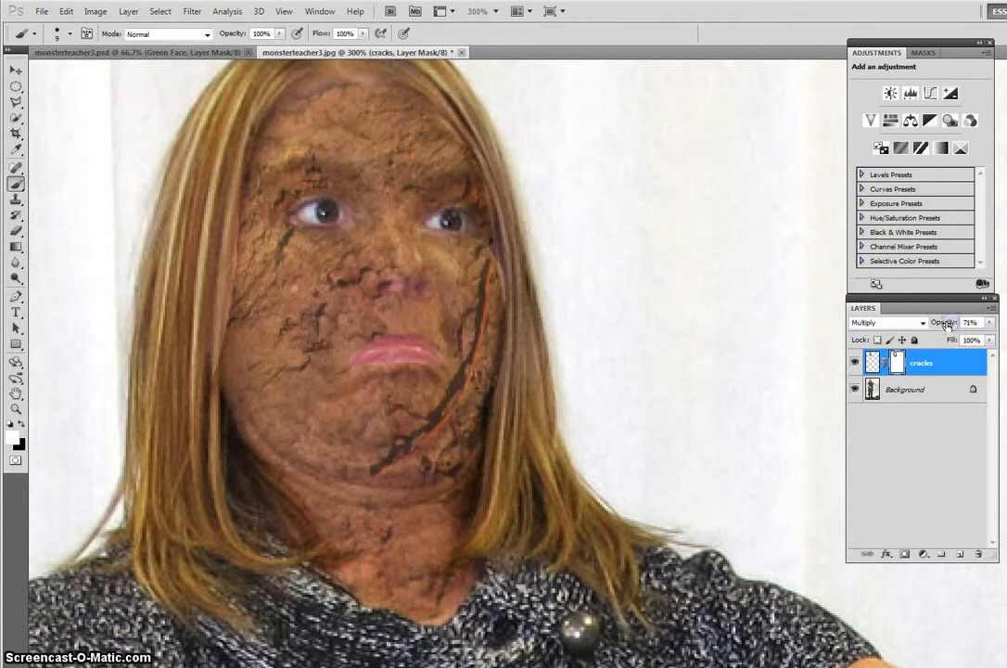
Lower the cracks layer's opacity to 64% and keep that layer selected.
drag(945, 322, 947, 324)
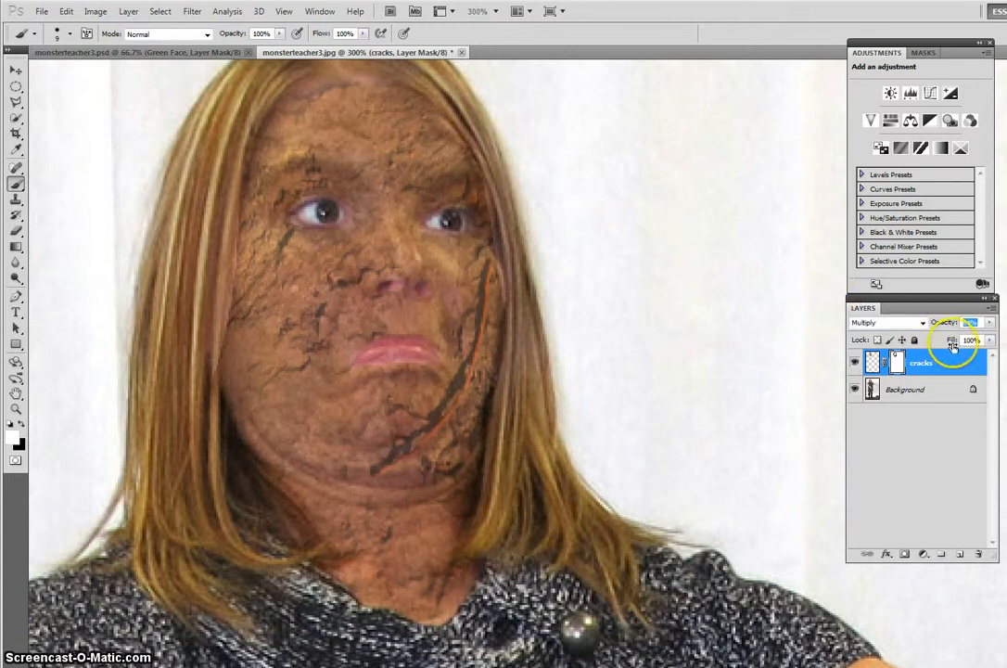
click(921, 363)
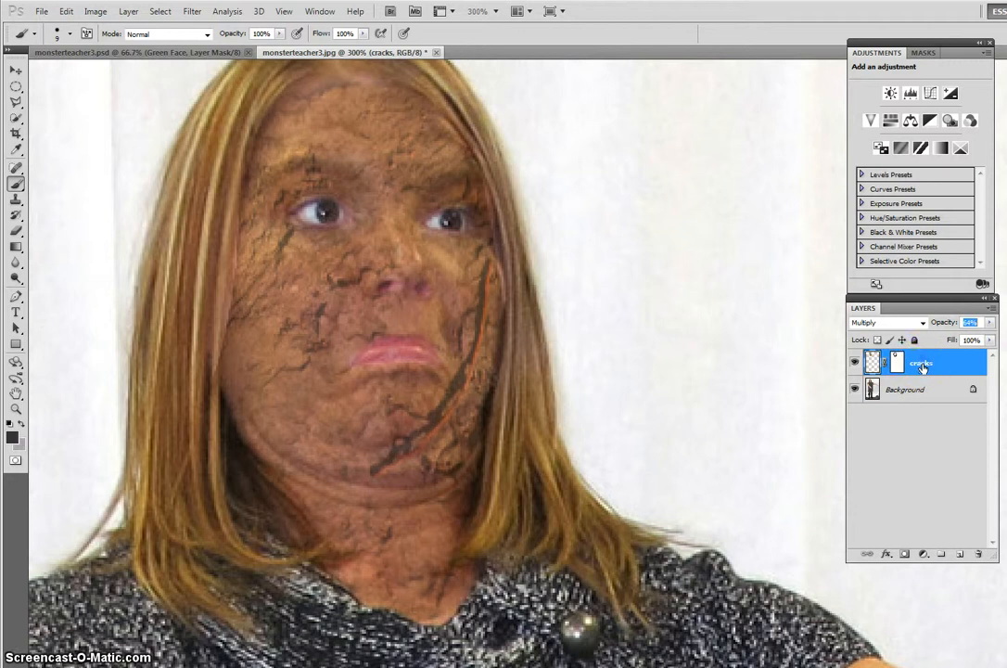
click(896, 391)
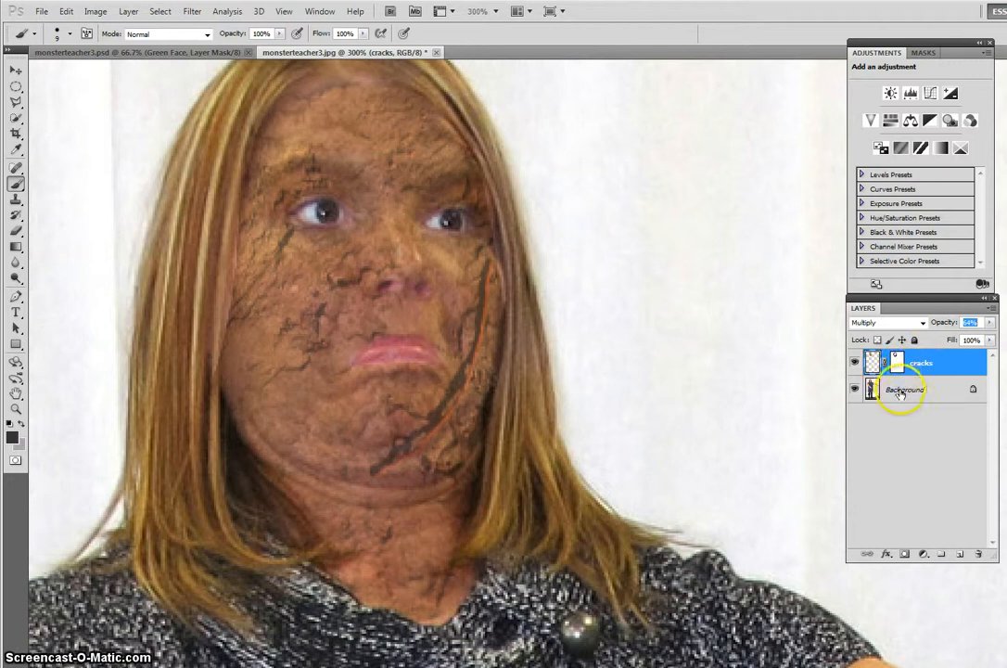
click(916, 365)
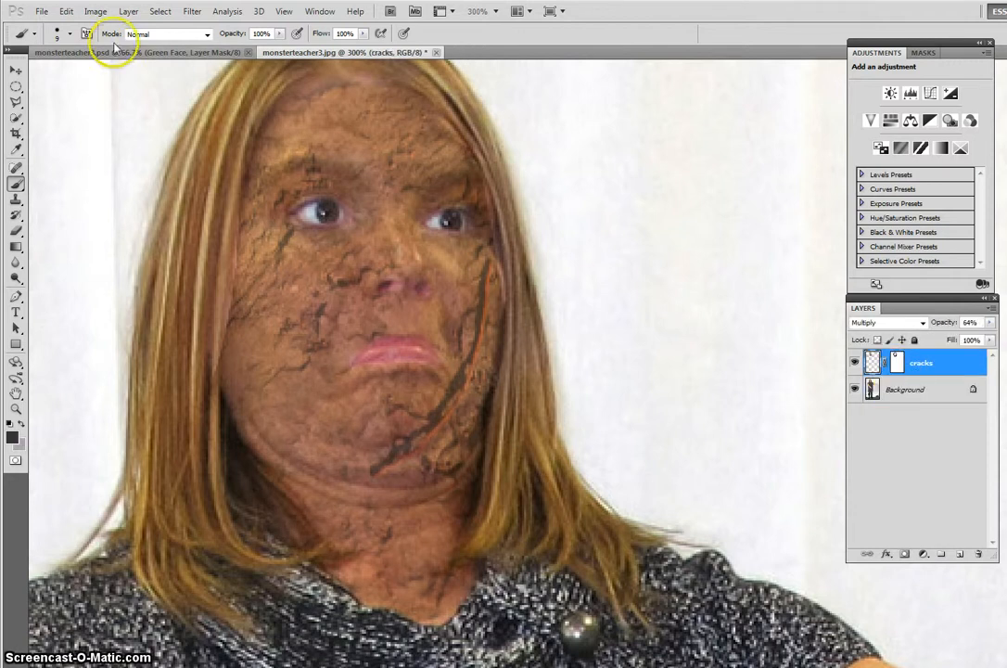
Examine the finished example's layers and green face in monsterteacher3.psd, and return to monsterteacher3.jpg.
click(83, 53)
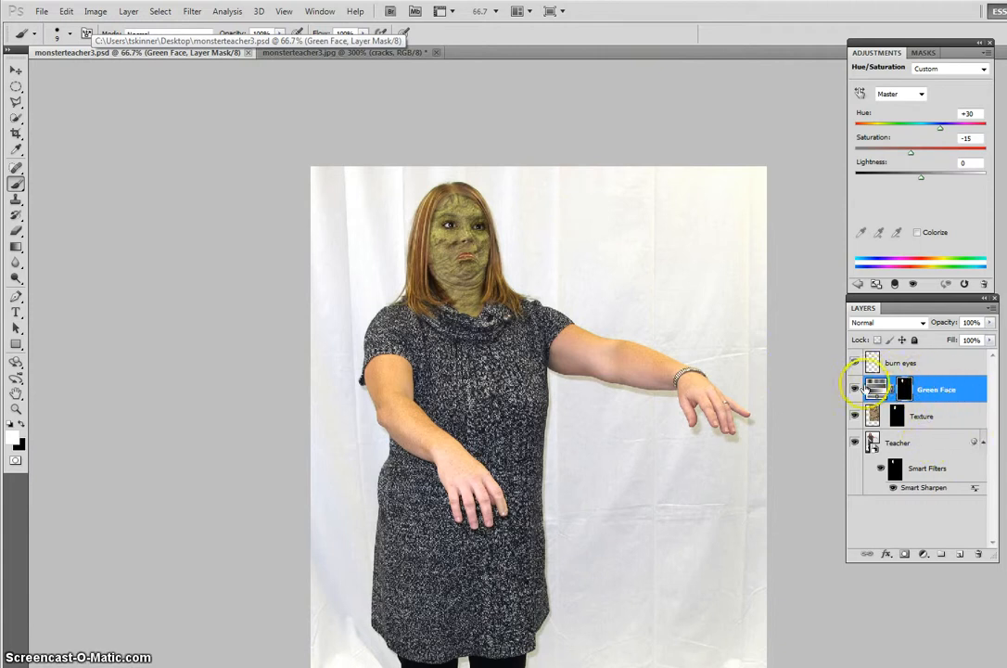
click(325, 52)
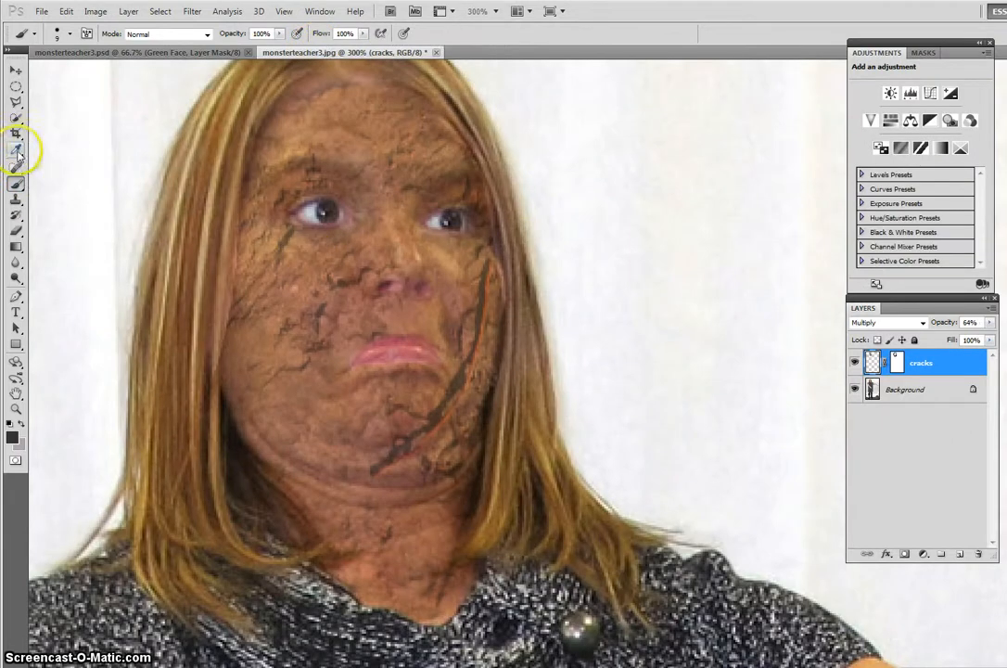
Select the face and neck area on the Background layer with the Quick Selection tool.
click(885, 391)
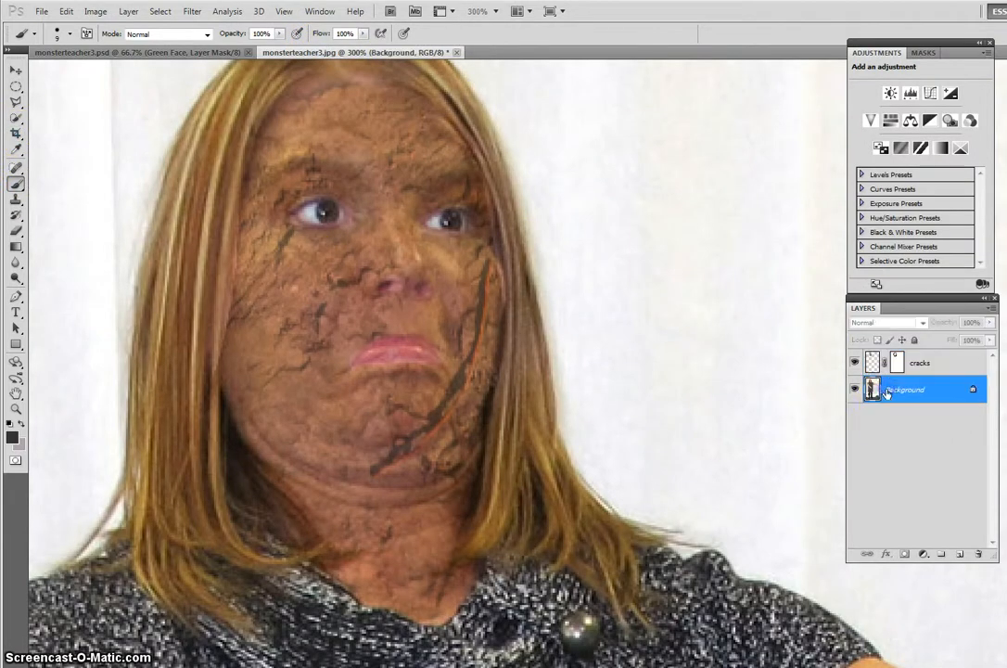
click(16, 86)
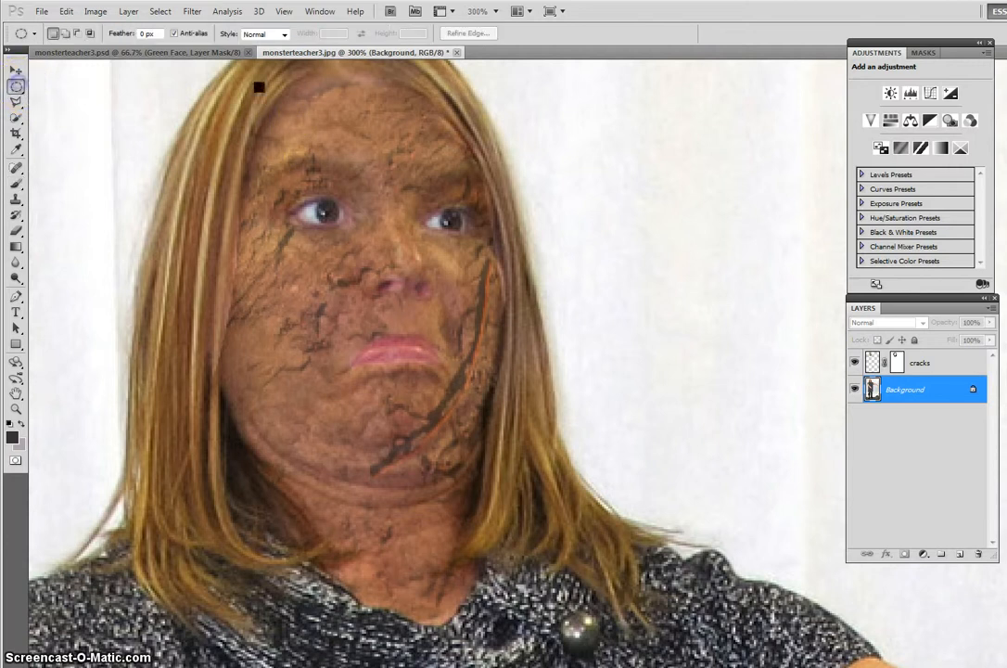
click(16, 118)
click(330, 112)
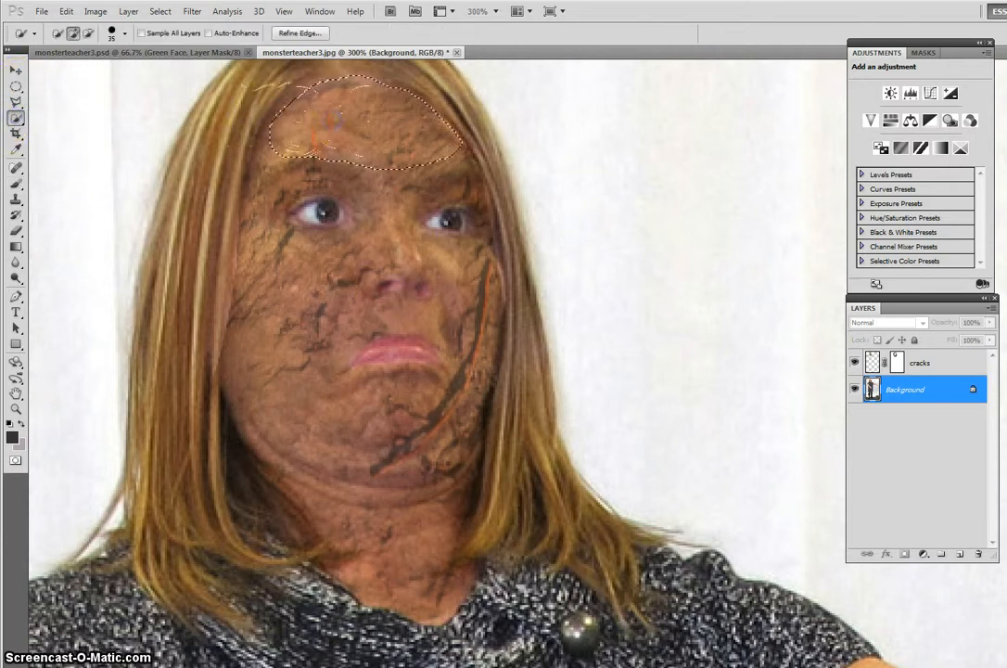
mouse_move(331, 112)
mouse_down()
mouse_move(278, 362)
mouse_move(398, 544)
mouse_move(425, 436)
mouse_move(250, 520)
mouse_up()
scroll(317, 407, up, 3)
scroll(480, 492, down, 1)
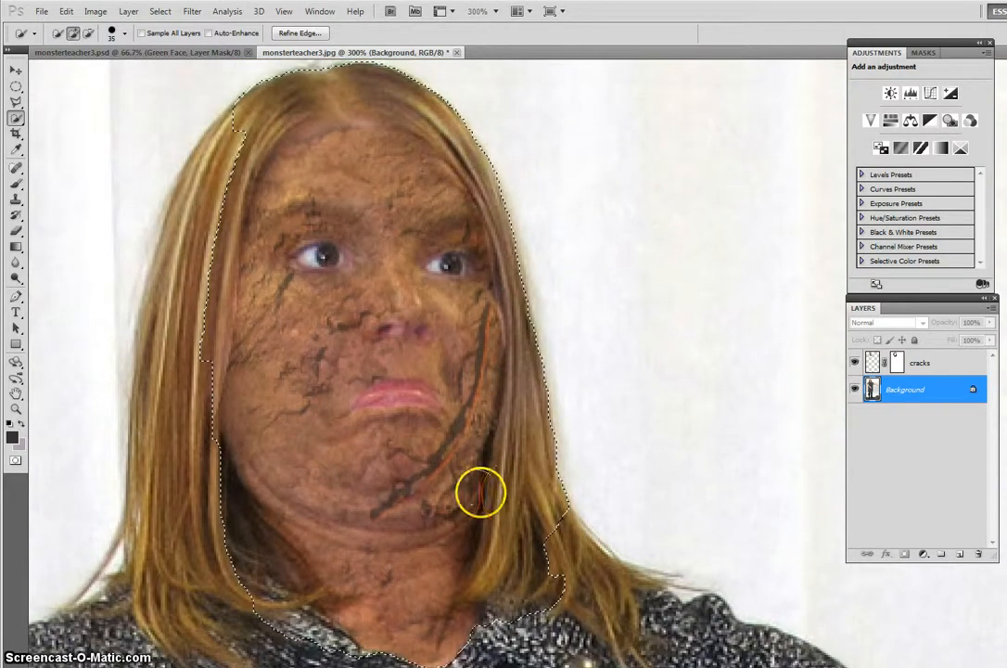
scroll(481, 492, down, 1)
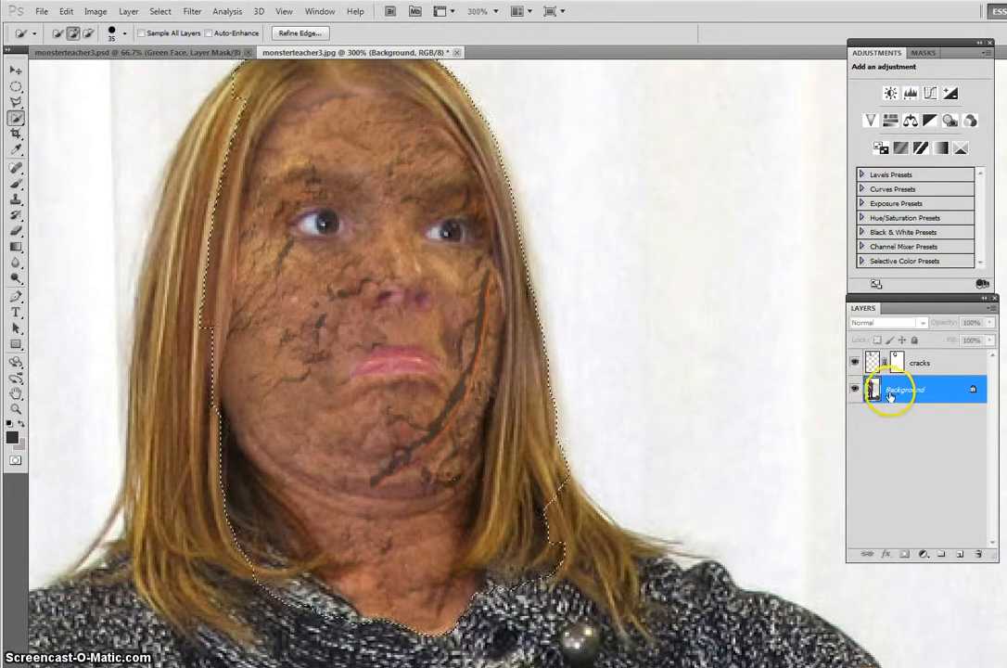
Add a Hue/Saturation adjustment layer from the face selection above the Background and set its Hue to +38.
click(923, 552)
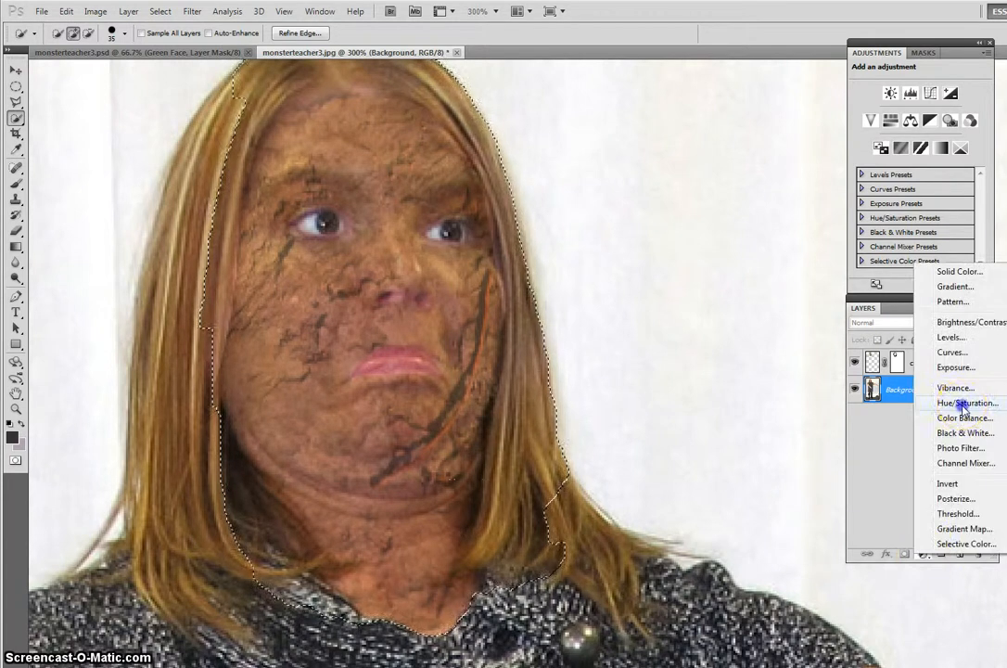
click(963, 403)
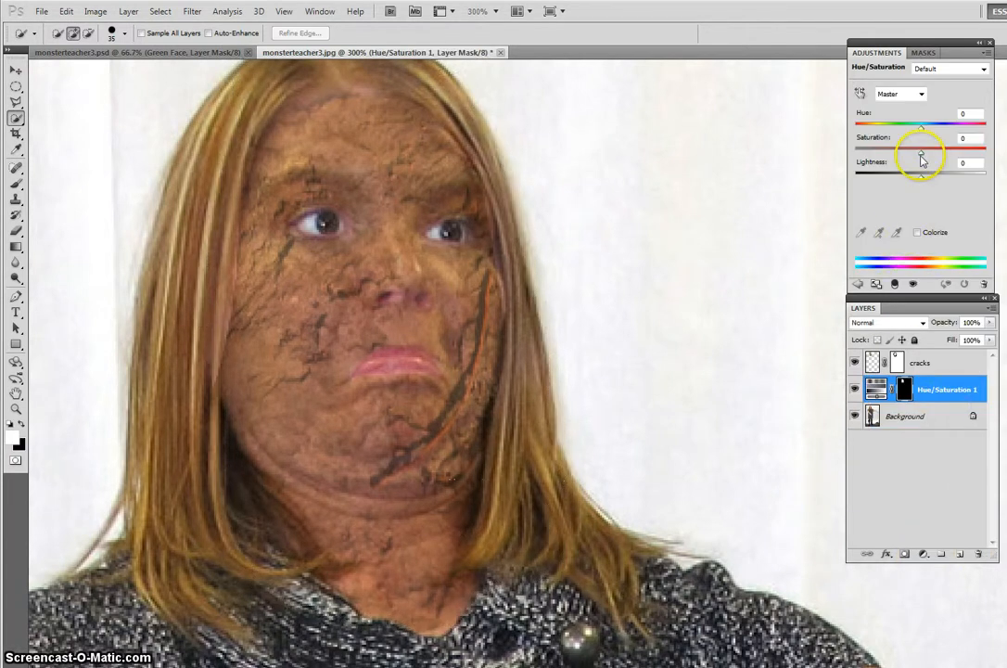
mouse_move(921, 127)
mouse_down()
mouse_move(905, 128)
mouse_move(923, 133)
mouse_up()
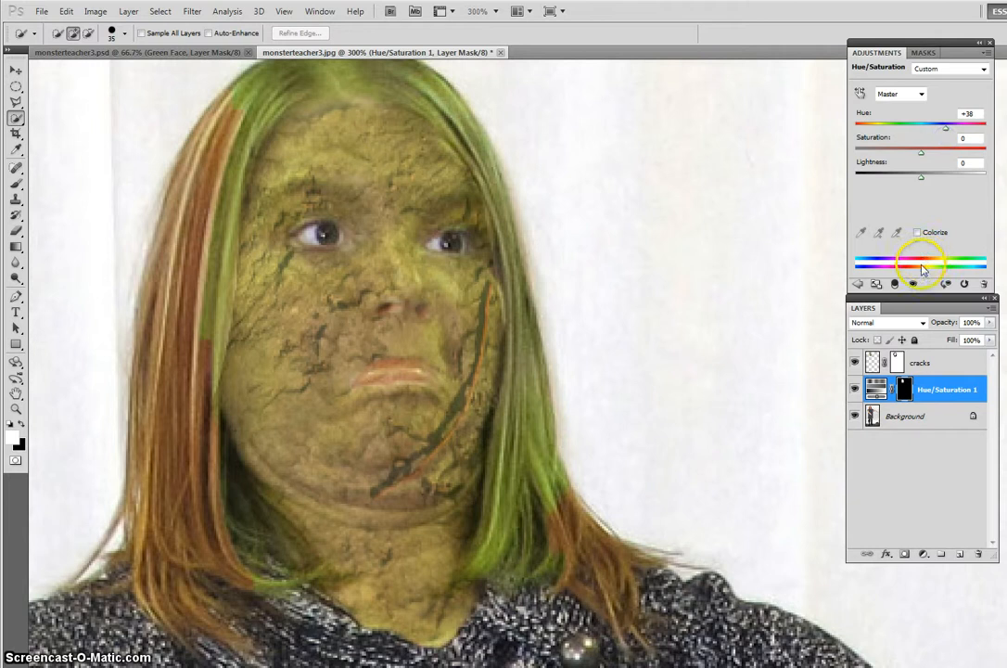
Paint black on the Hue/Saturation 1 layer mask with the Brush to remove the green from the hair beside the forehead and cheek.
click(20, 423)
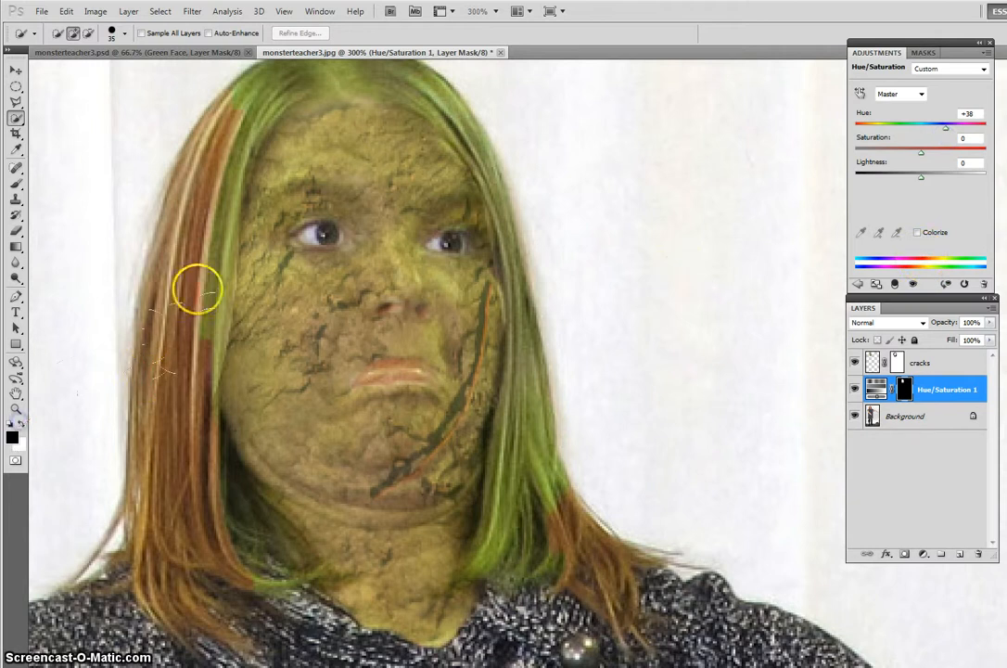
mouse_move(224, 125)
mouse_down()
mouse_move(167, 309)
mouse_move(143, 276)
mouse_up()
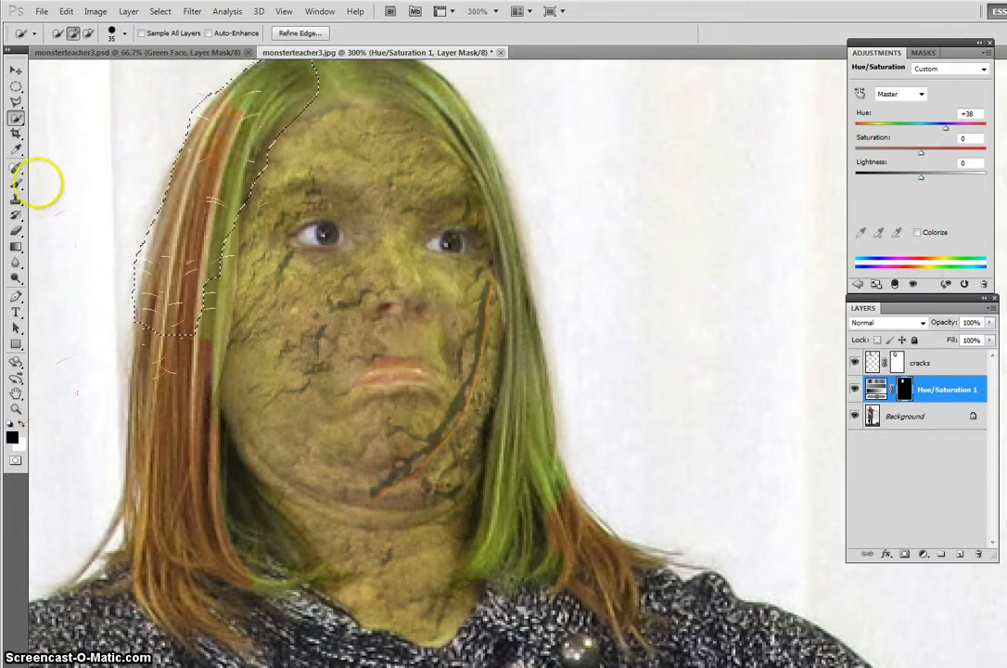
key(ctrl+d)
click(17, 184)
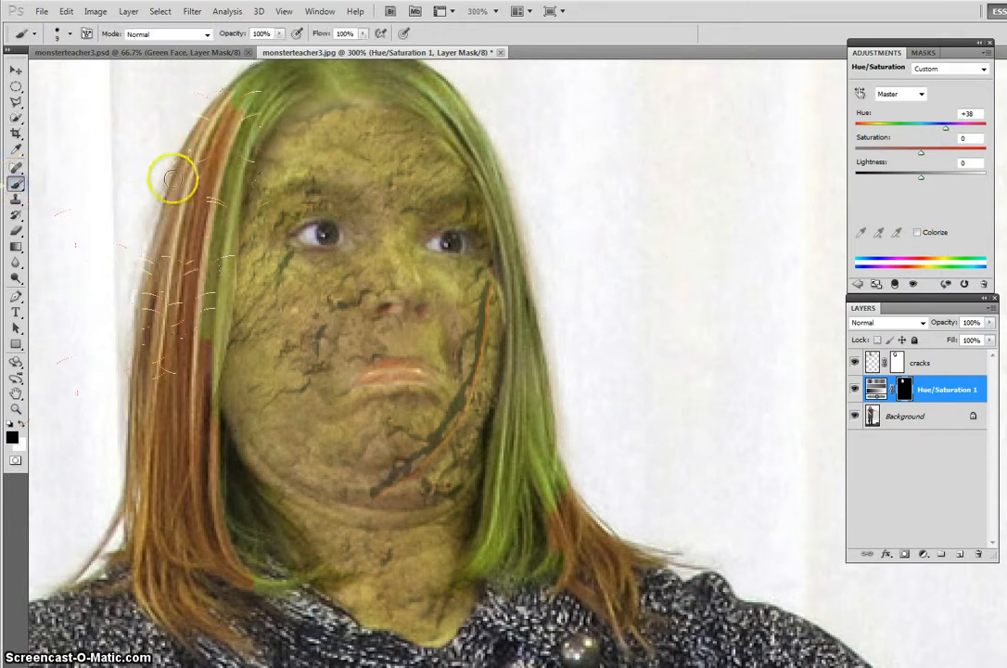
drag(219, 274, 213, 321)
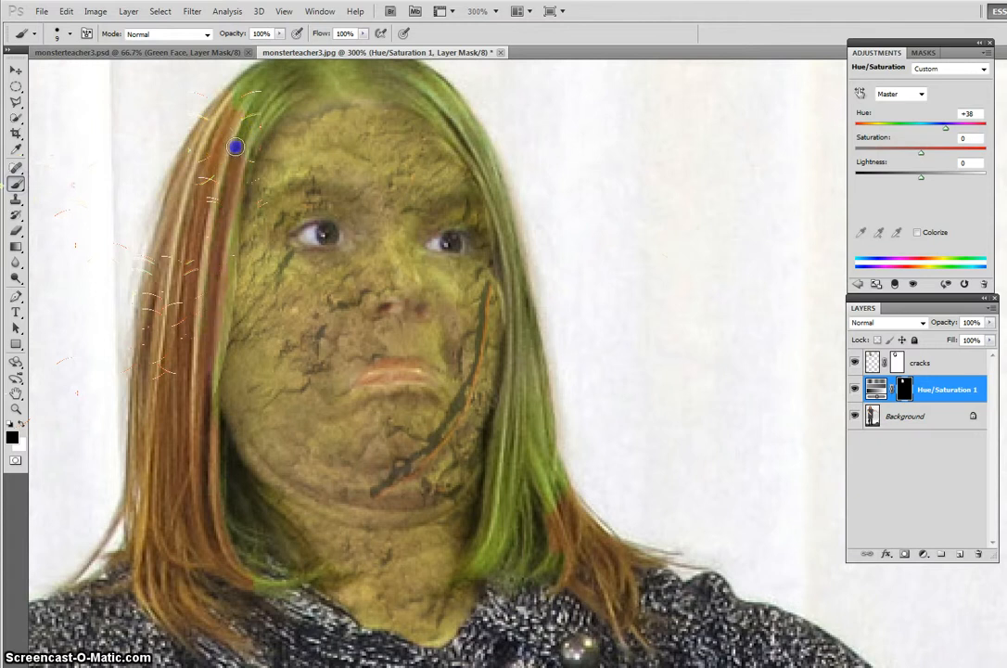
drag(223, 267, 205, 390)
Mask the green off the rest of the hair with a size 30 brush, and reduce the brush to 10 for the neck edge.
key(bracketright)
key(bracketright)
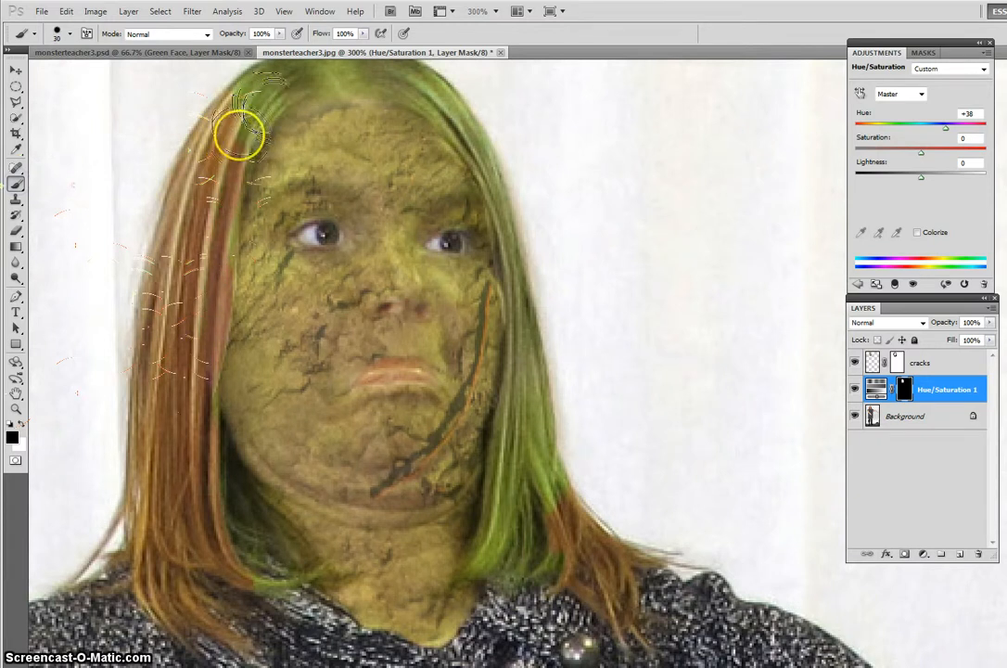
scroll(238, 135, up, 3)
mouse_move(274, 166)
mouse_down()
mouse_move(275, 136)
mouse_move(289, 124)
mouse_move(408, 141)
mouse_move(451, 182)
mouse_move(561, 360)
mouse_move(533, 375)
mouse_move(541, 455)
mouse_up()
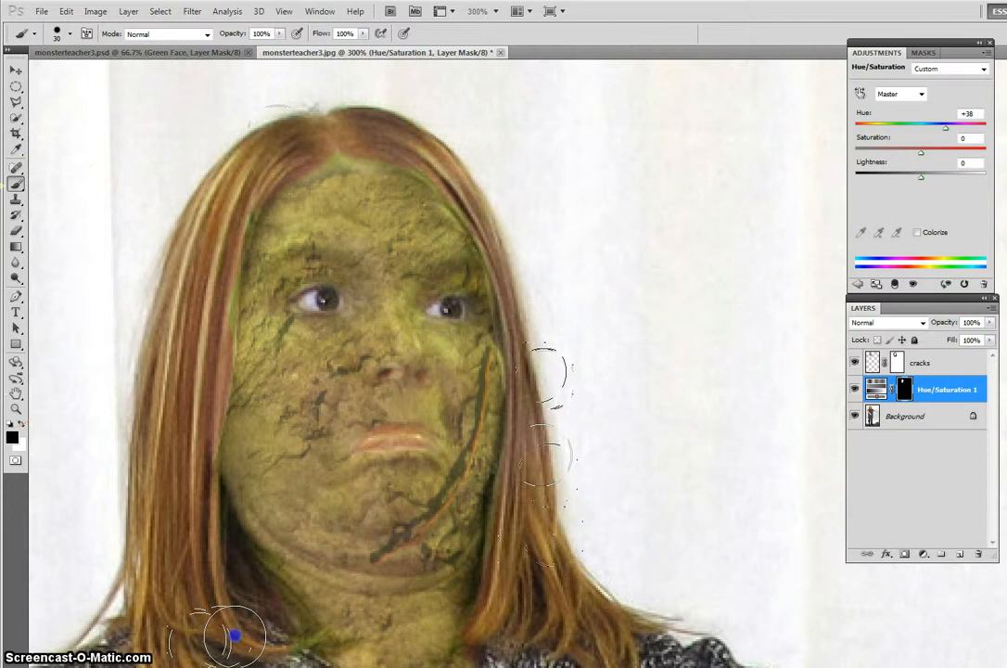
key(bracketleft)
key(bracketleft)
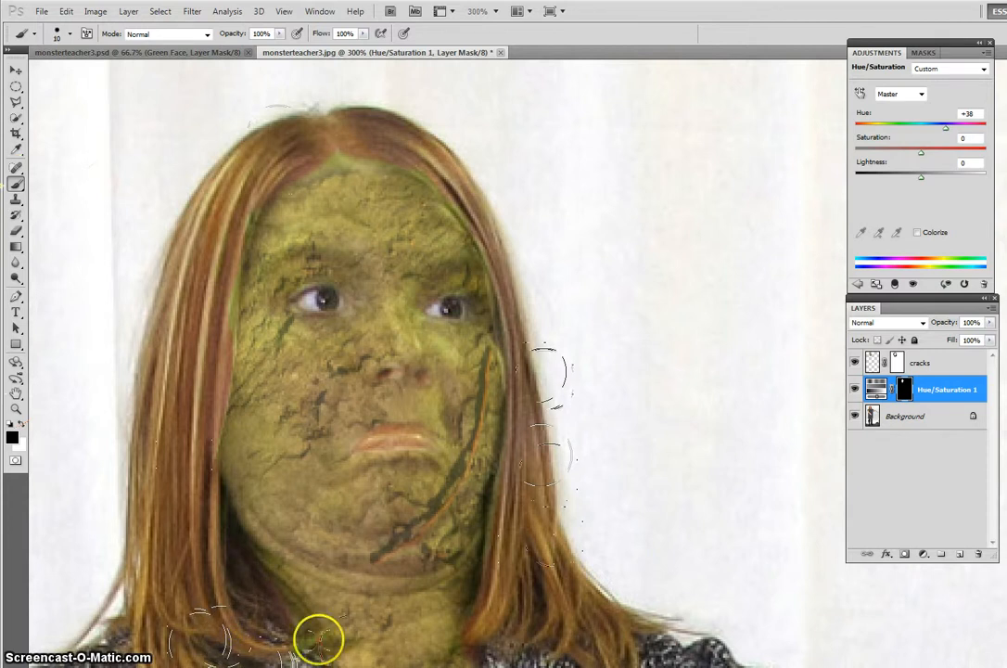
scroll(283, 647, up, 1)
scroll(306, 636, down, 2)
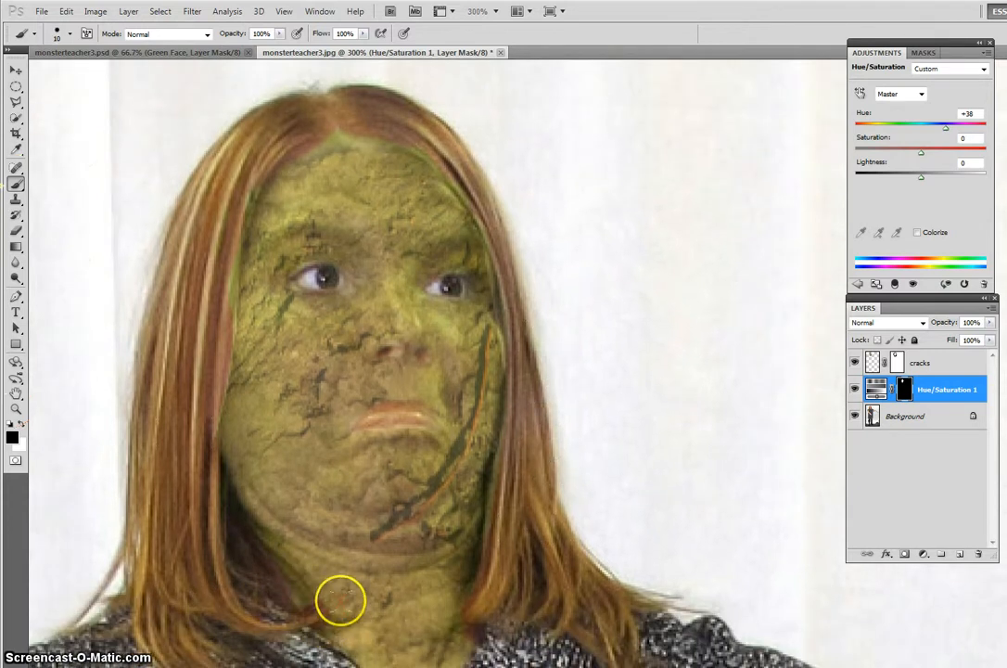
Inspect the whole figure and the masked face and neck at 200%, with white as the foreground colour and the Brush active.
click(16, 409)
click(21, 424)
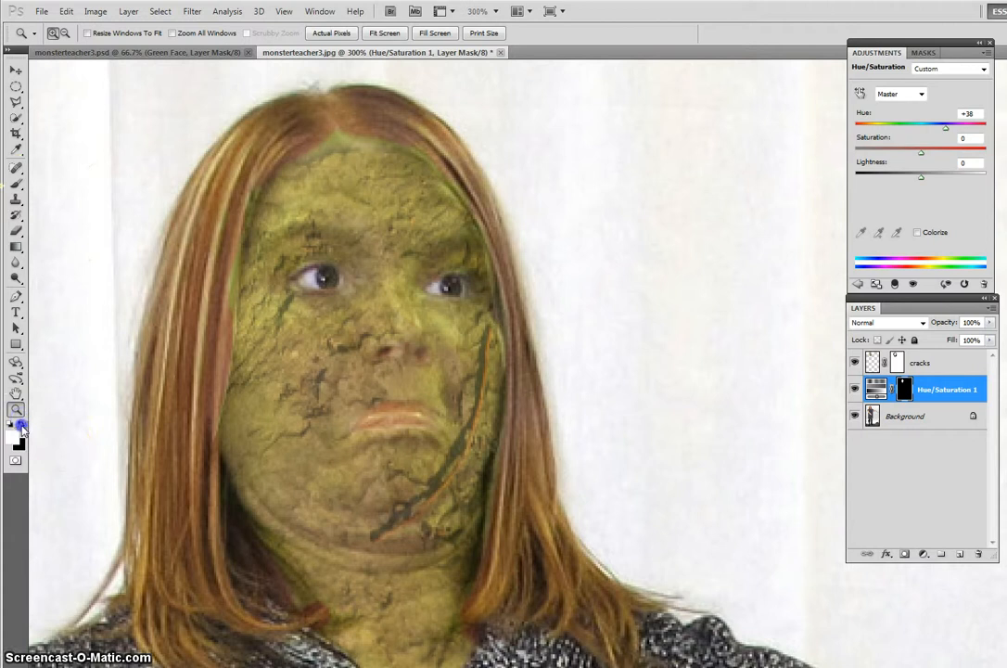
click(138, 483)
right_click(139, 484)
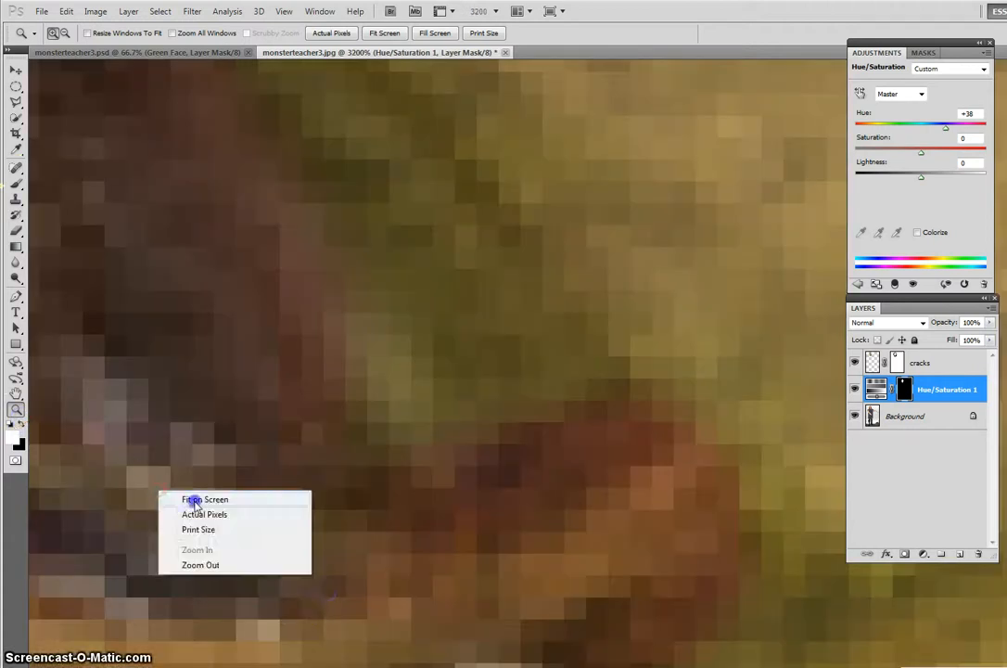
click(199, 499)
click(16, 182)
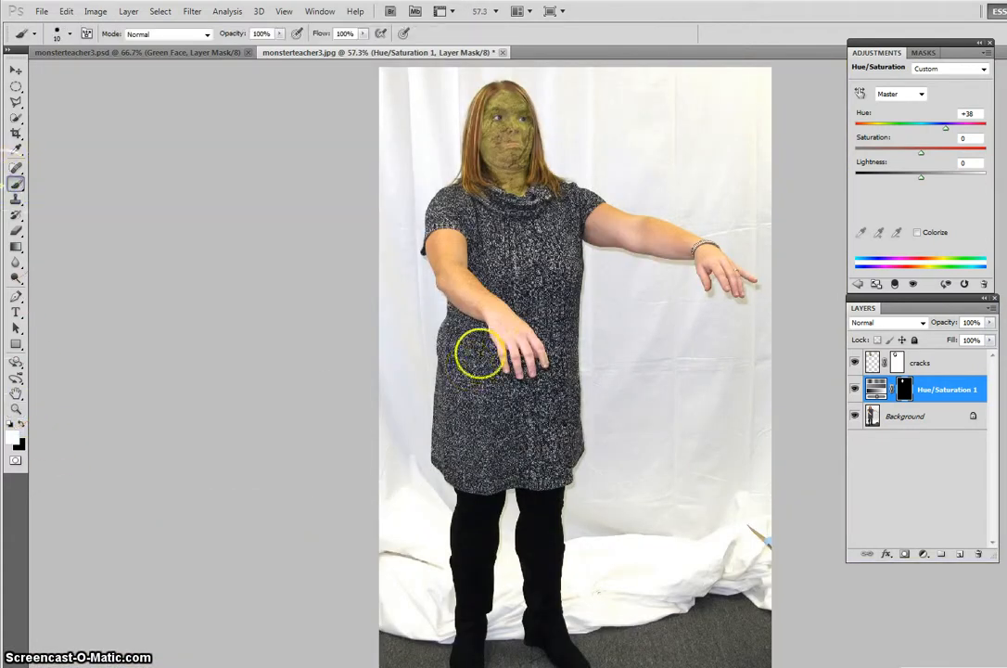
key(ctrl+plus)
key(ctrl+plus)
key(ctrl+plus)
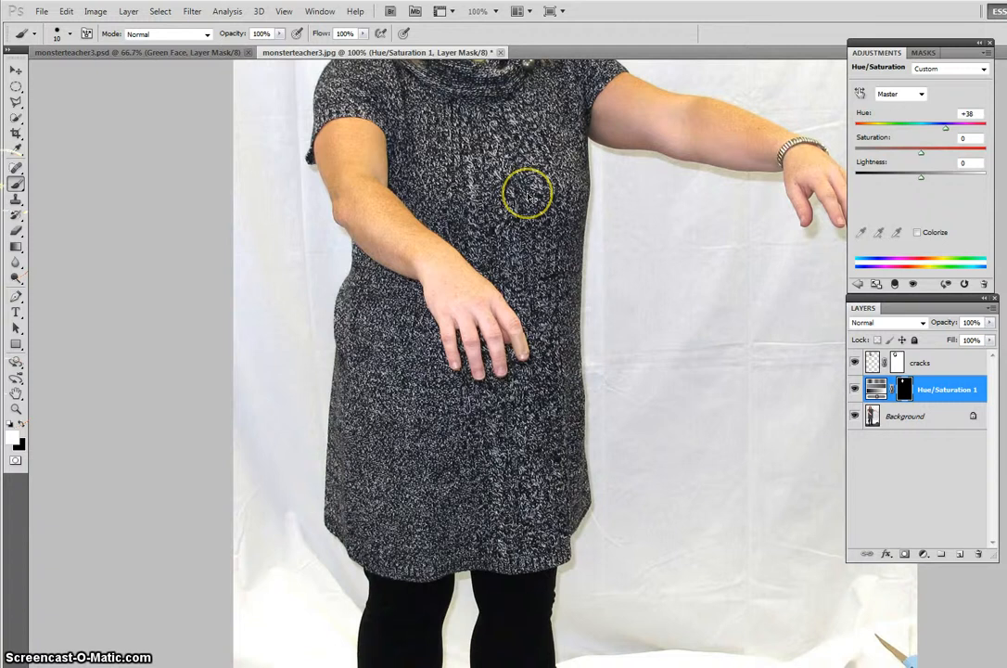
drag(432, 220, 482, 545)
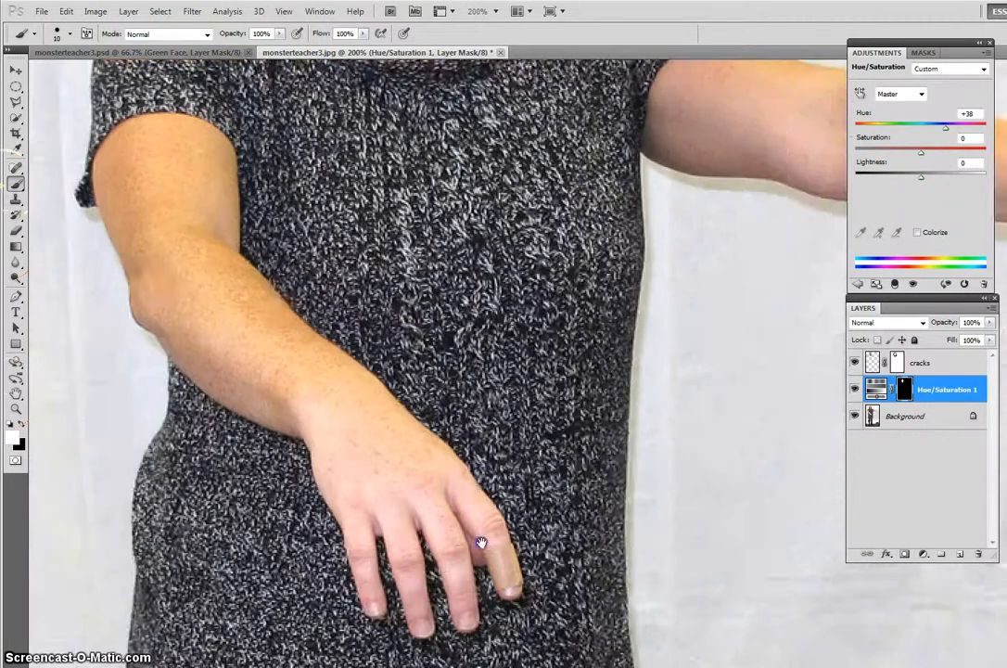
mouse_move(542, 185)
mouse_down()
mouse_move(542, 315)
mouse_move(513, 499)
mouse_move(520, 515)
mouse_up()
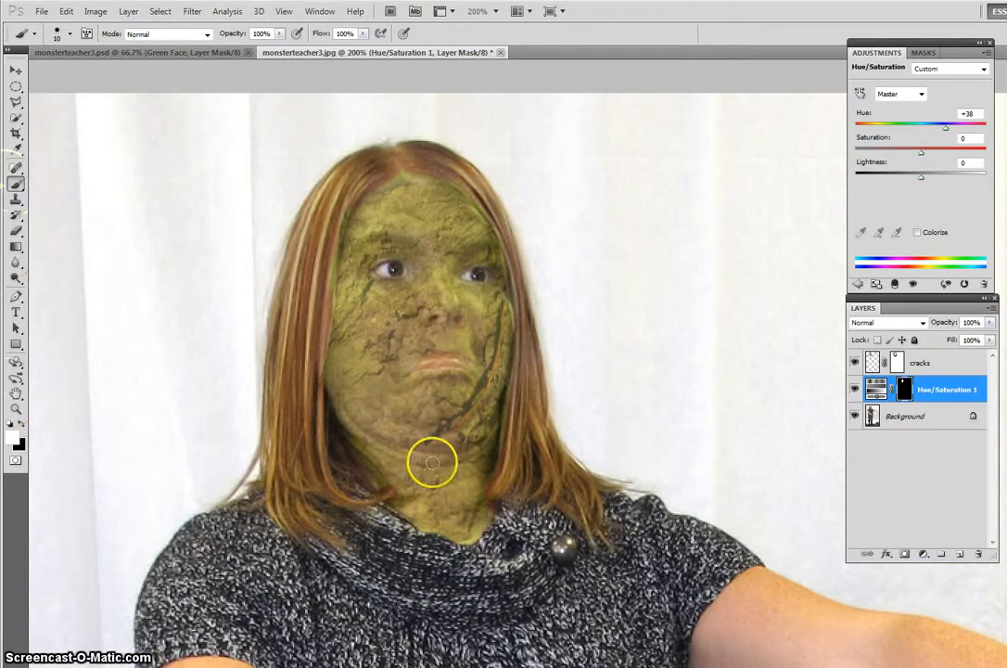
Rename the Hue/Saturation 1 adjustment layer to green and move it above the cracks layer.
double_click(946, 393)
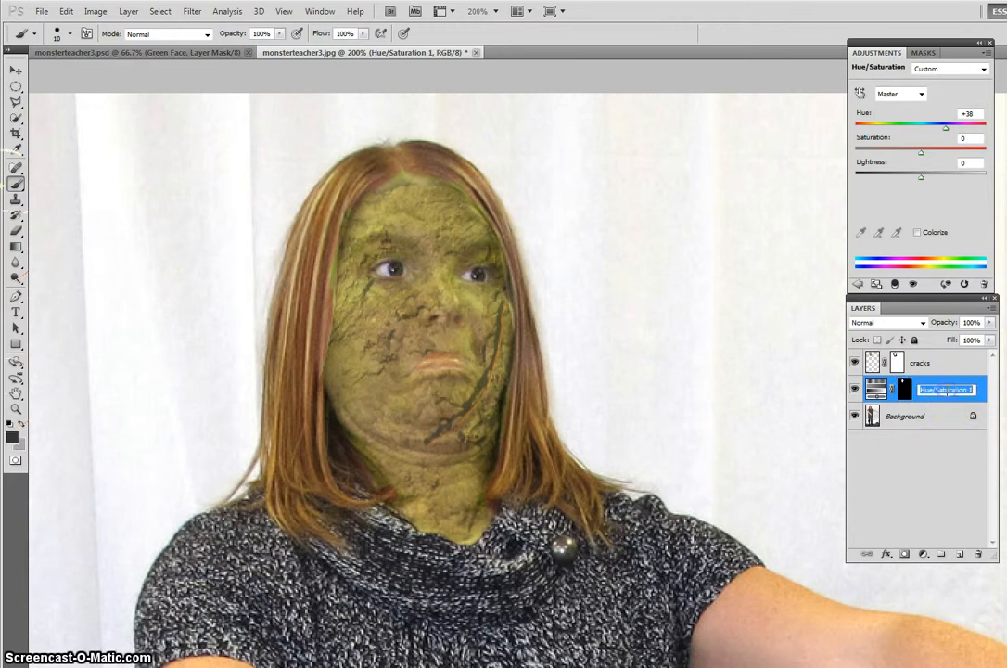
text(green)
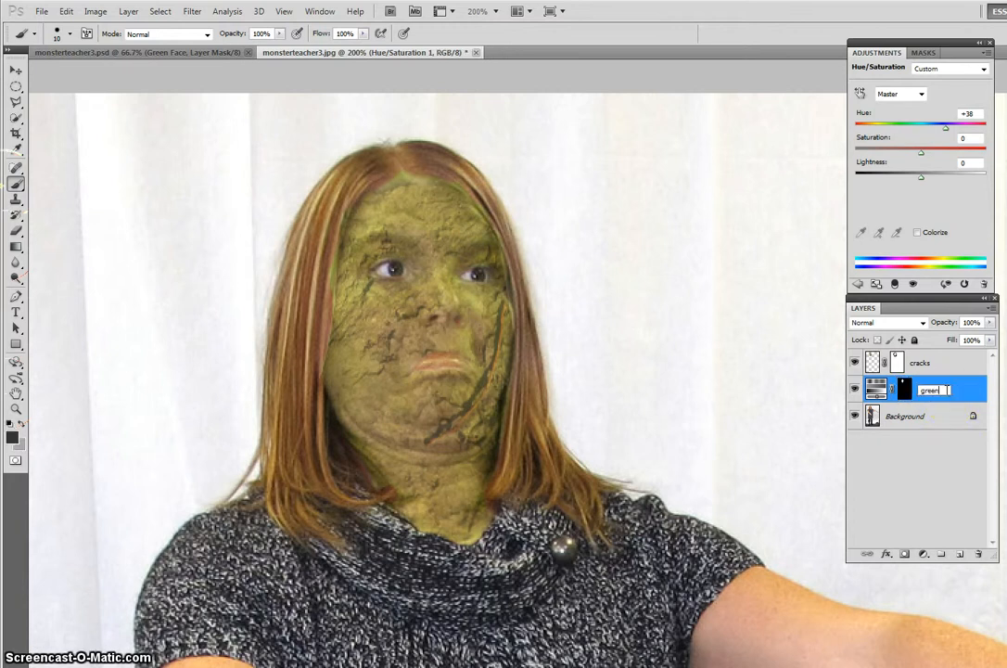
key(Return)
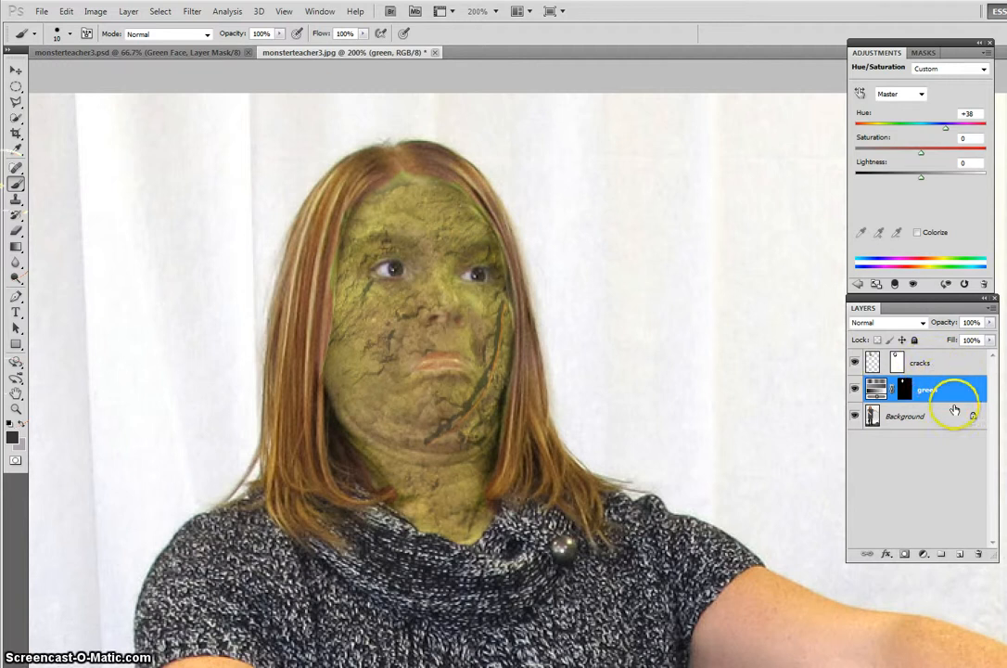
drag(945, 391, 941, 366)
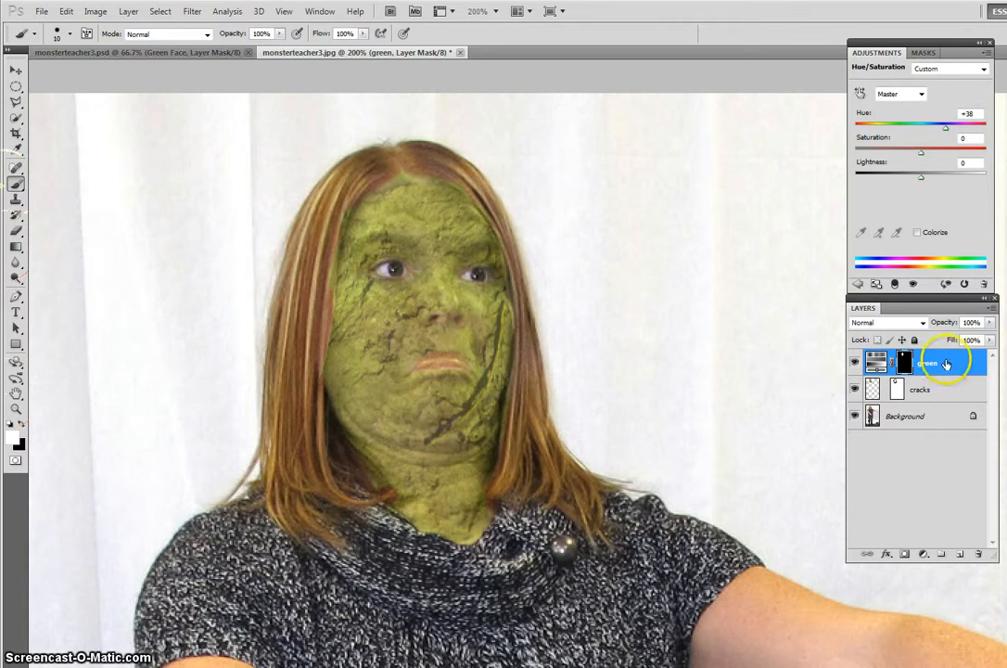
mouse_move(948, 364)
mouse_down()
mouse_move(949, 397)
mouse_move(953, 367)
mouse_up()
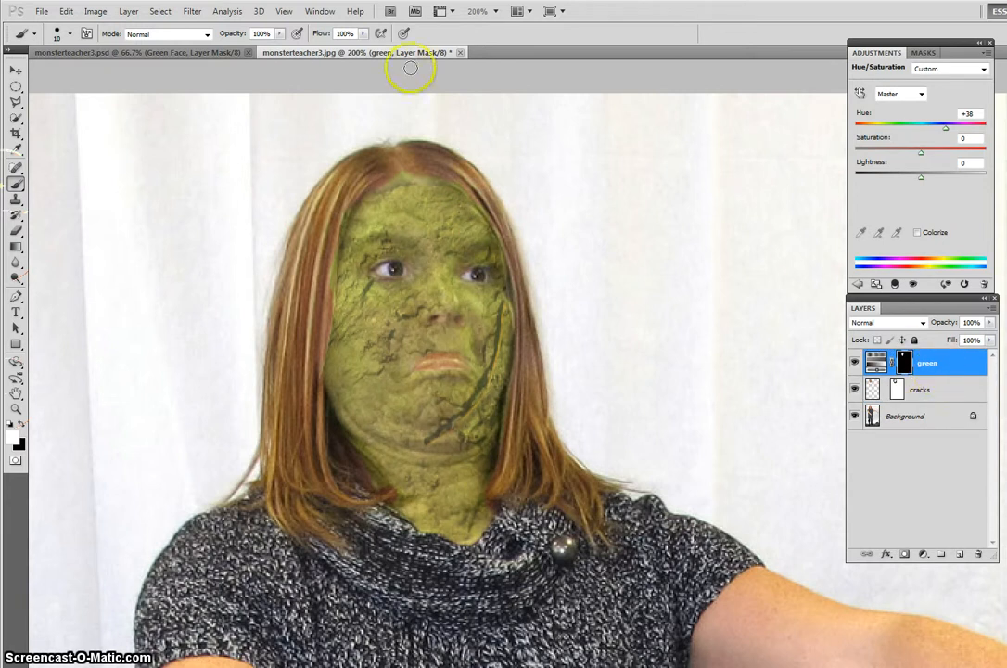
Compare the face with the finished example in monsterteacher3.psd, return to monsterteacher3.jpg, and look through the Dodge, Burn and Sponge tools.
click(198, 53)
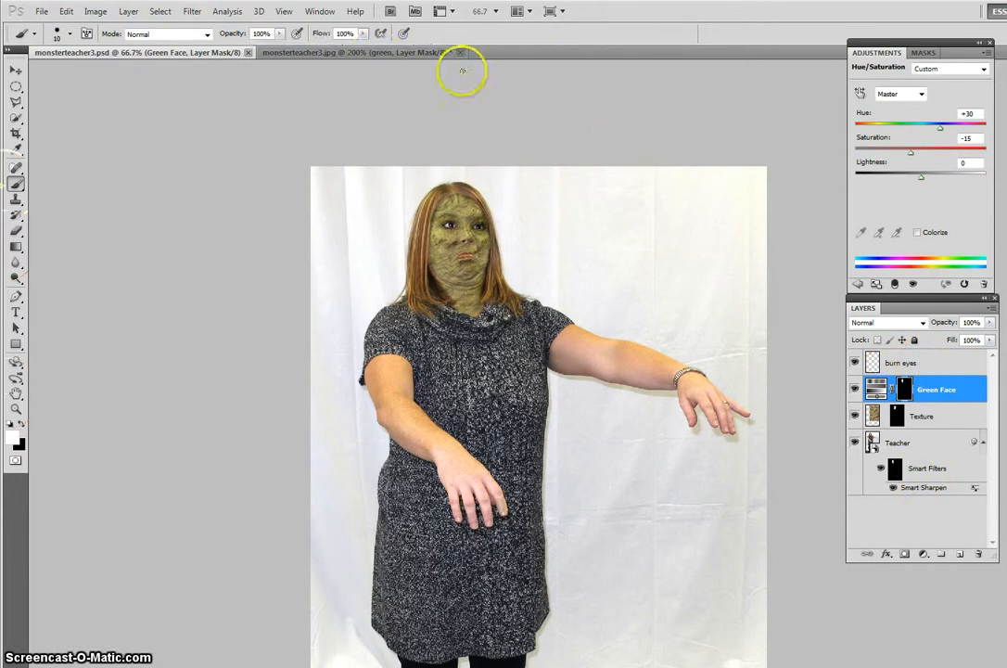
click(375, 54)
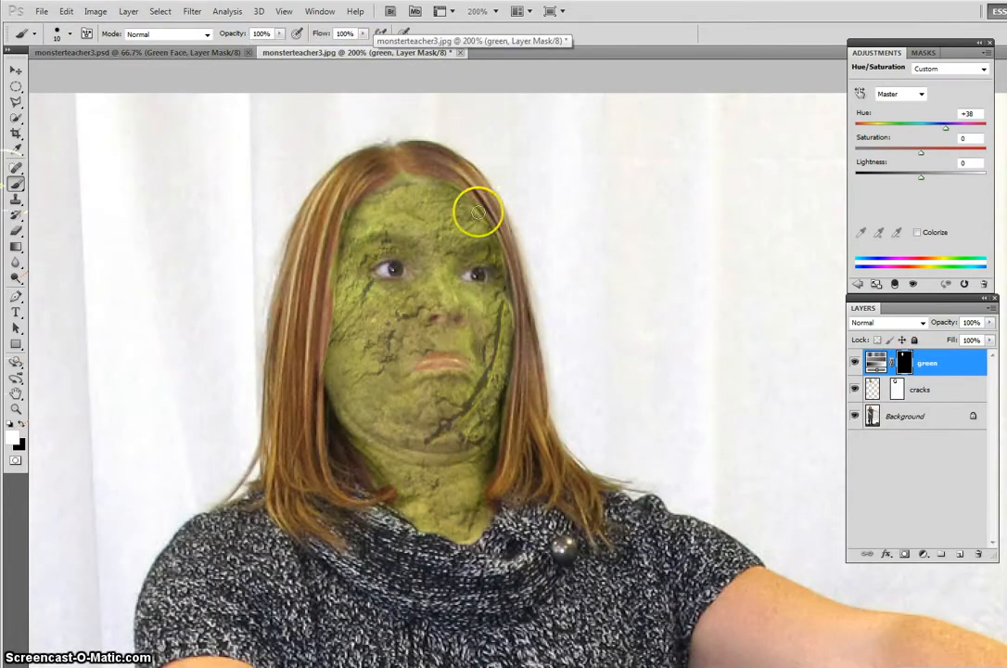
click(16, 200)
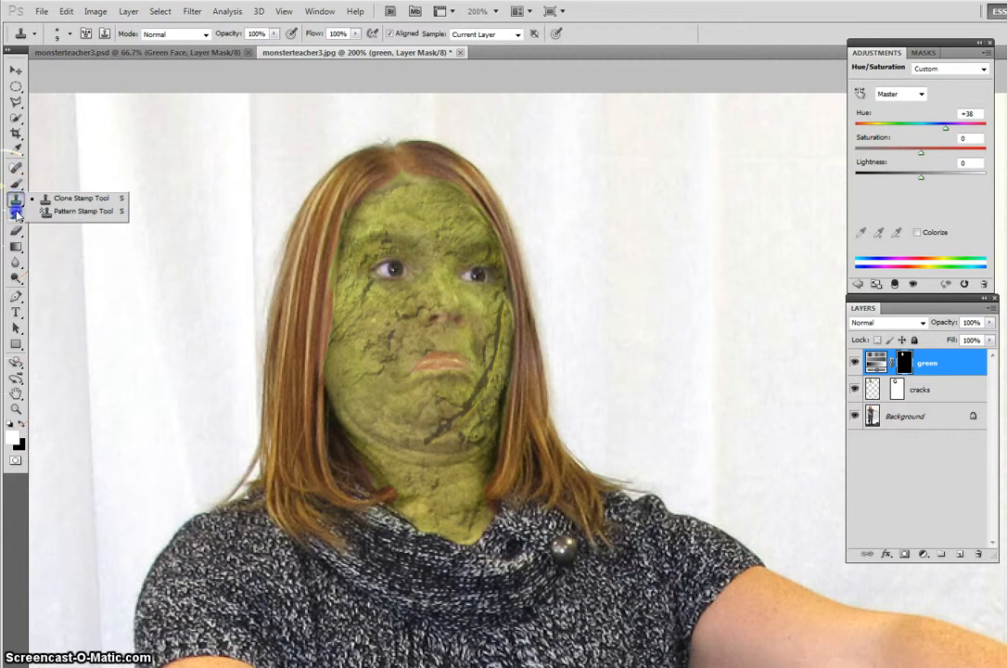
click(16, 214)
click(15, 231)
click(16, 278)
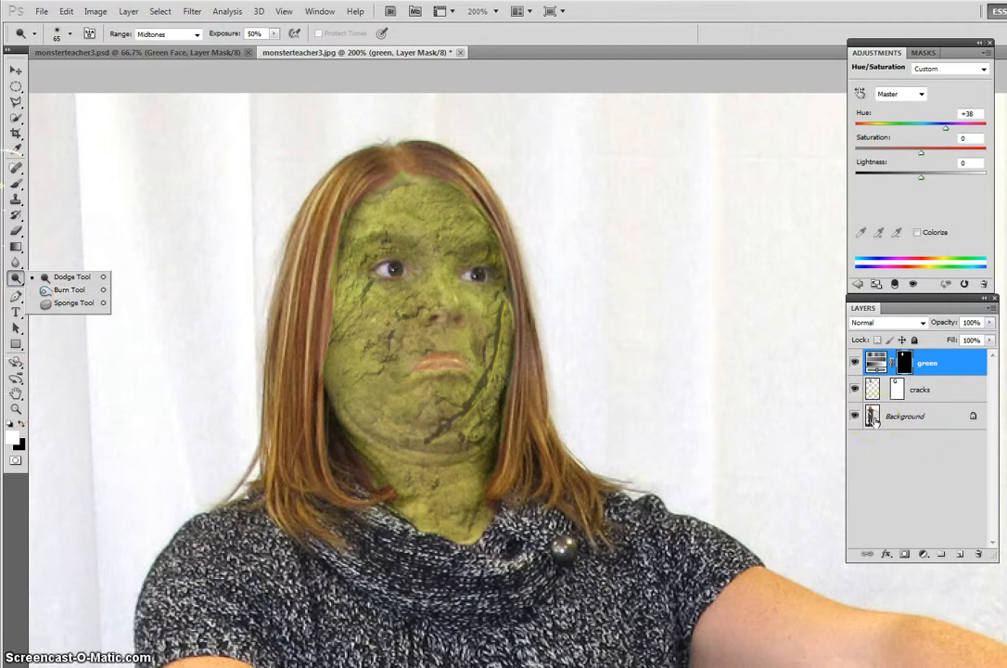
Add a new empty layer above the green layer and name it burns.
click(900, 474)
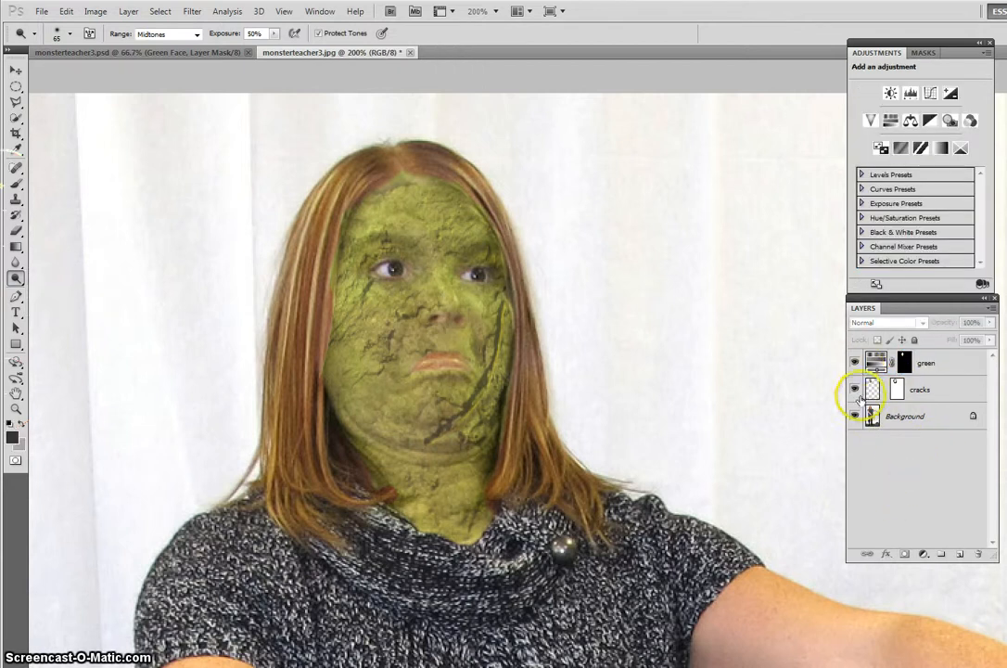
click(923, 552)
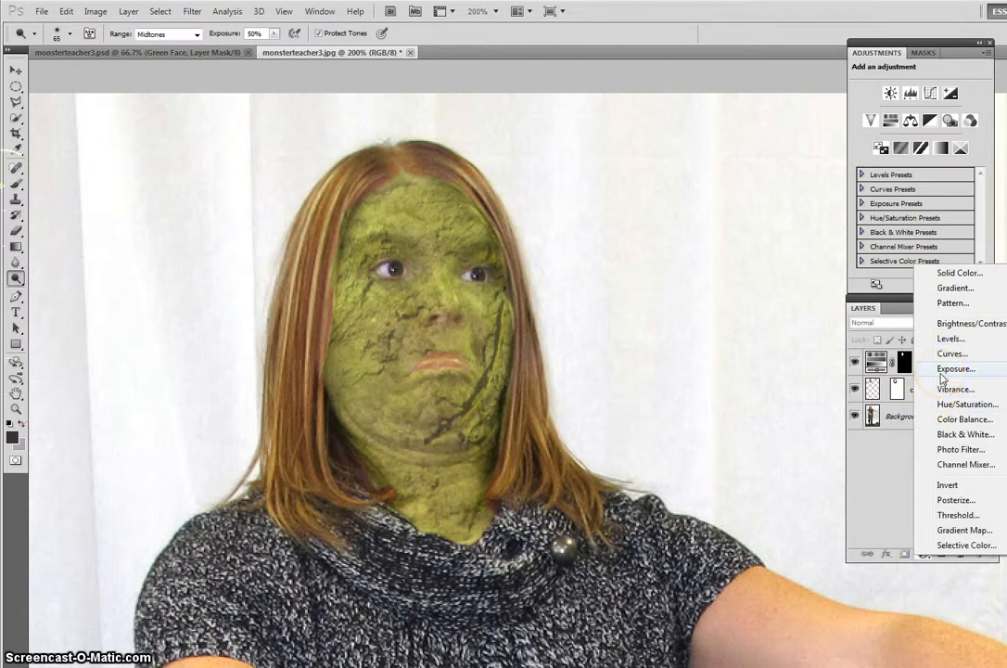
click(884, 472)
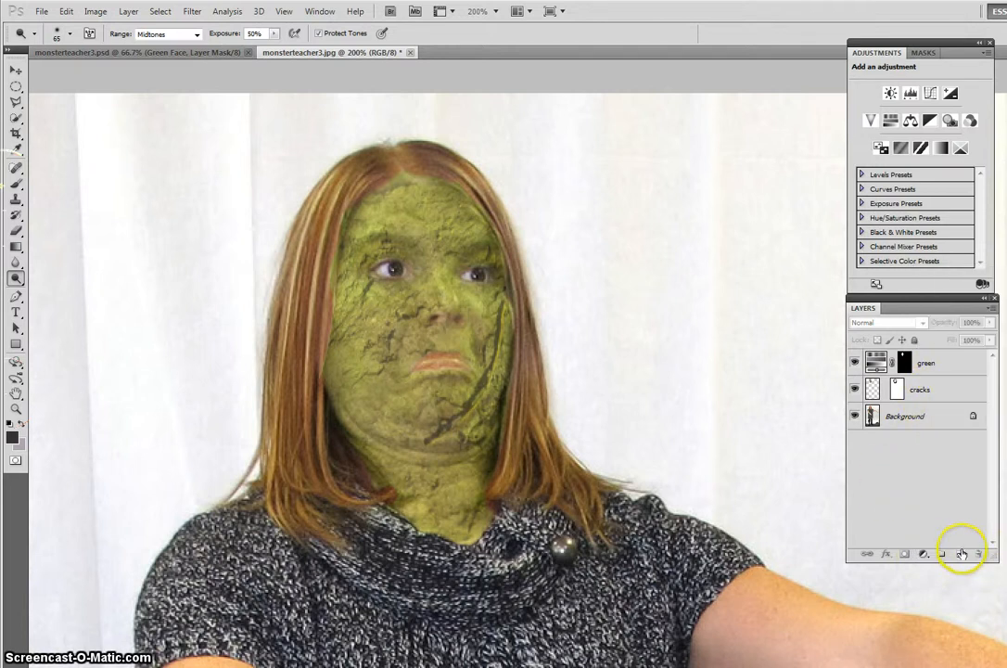
click(962, 554)
click(902, 363)
double_click(899, 363)
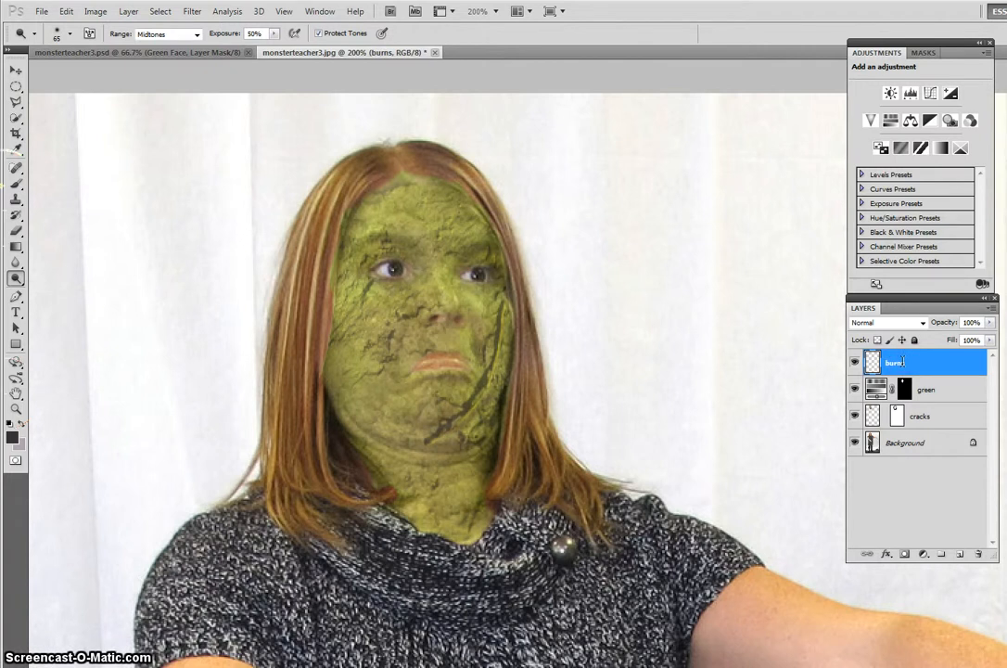
click(929, 397)
Set the foreground colour to dark red, #370909.
click(22, 440)
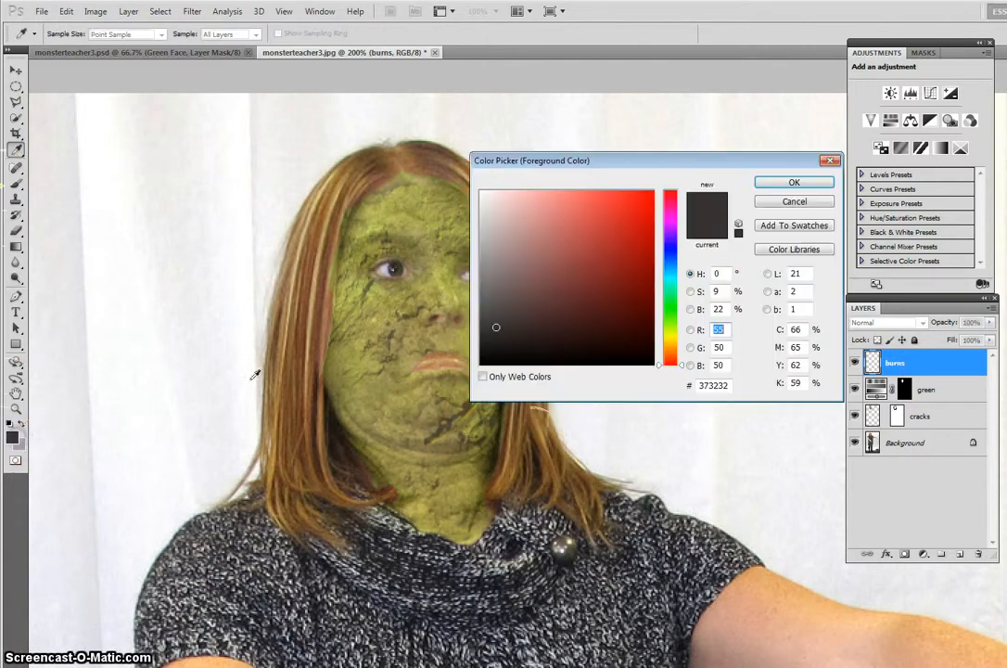
drag(499, 306, 512, 324)
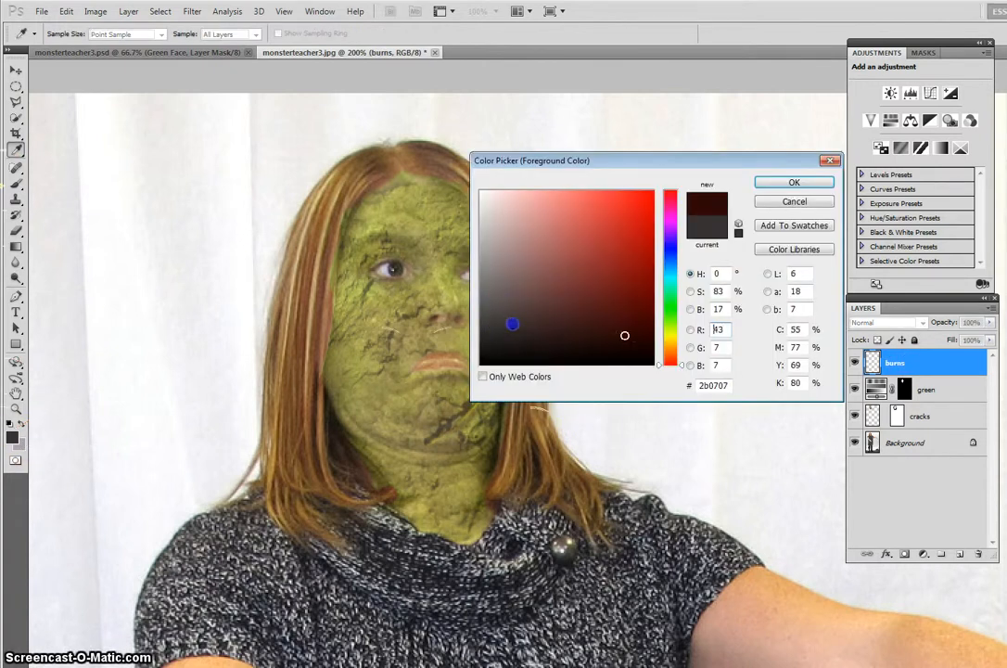
click(616, 332)
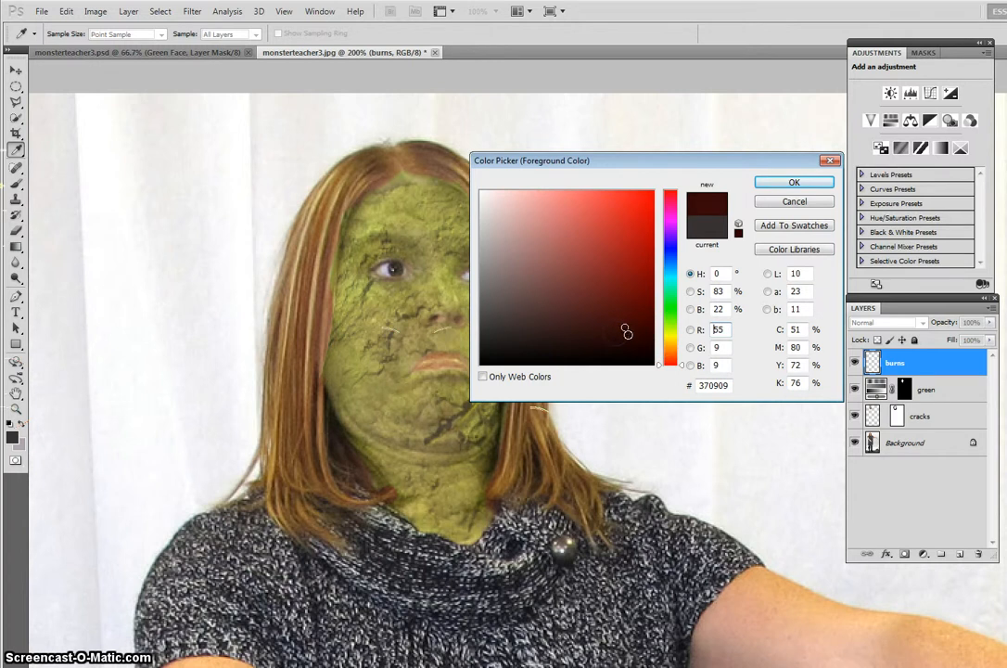
click(794, 182)
Paint dark red over both eyes on the burns layer with the Brush tool at size 15.
key(o)
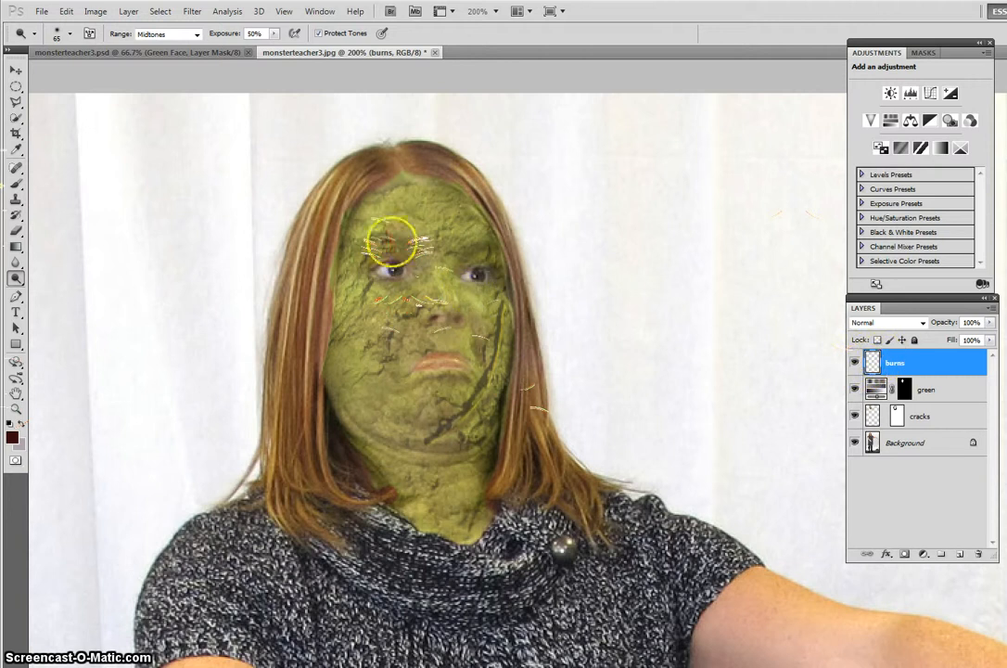
click(393, 268)
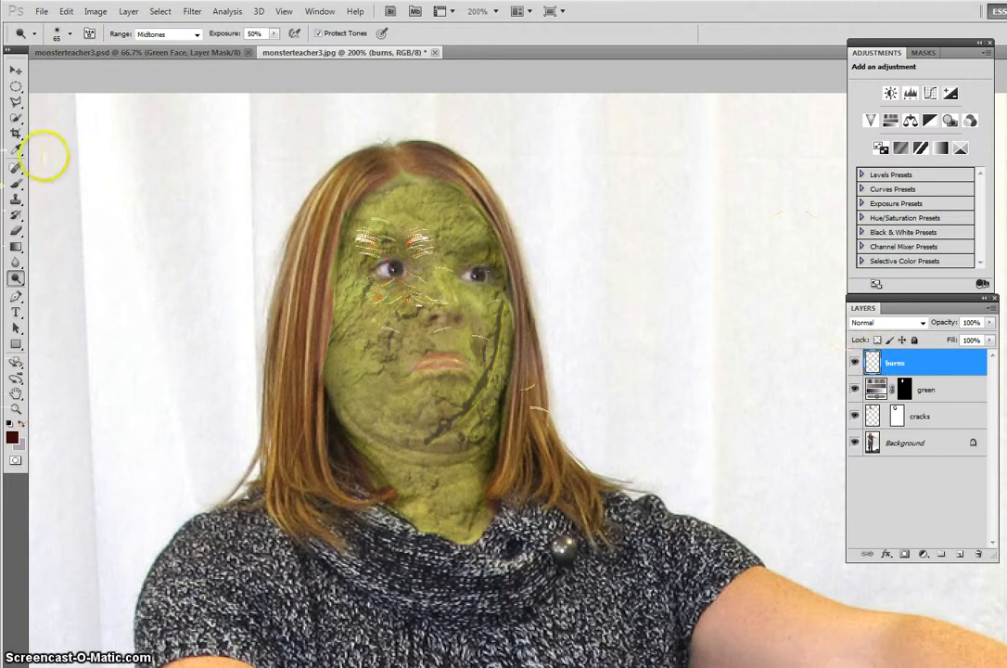
click(16, 183)
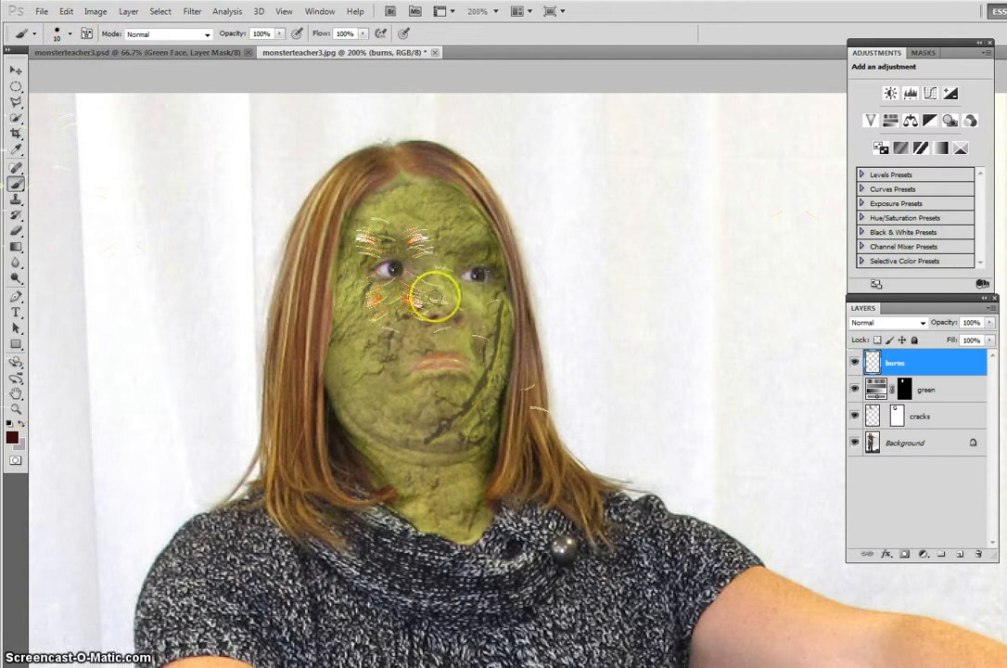
key(bracketright)
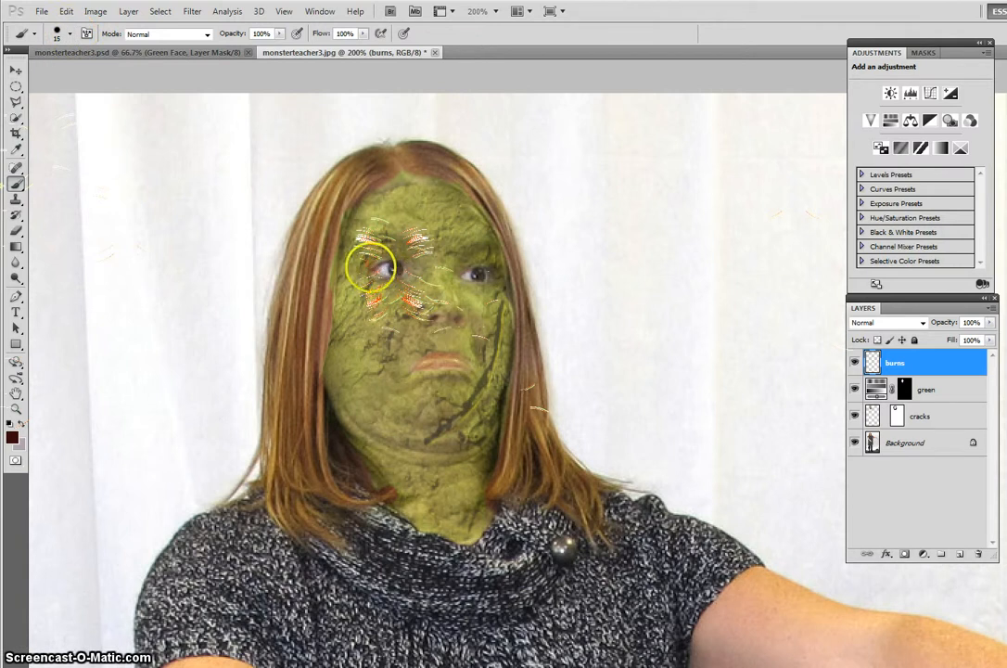
click(371, 261)
click(416, 268)
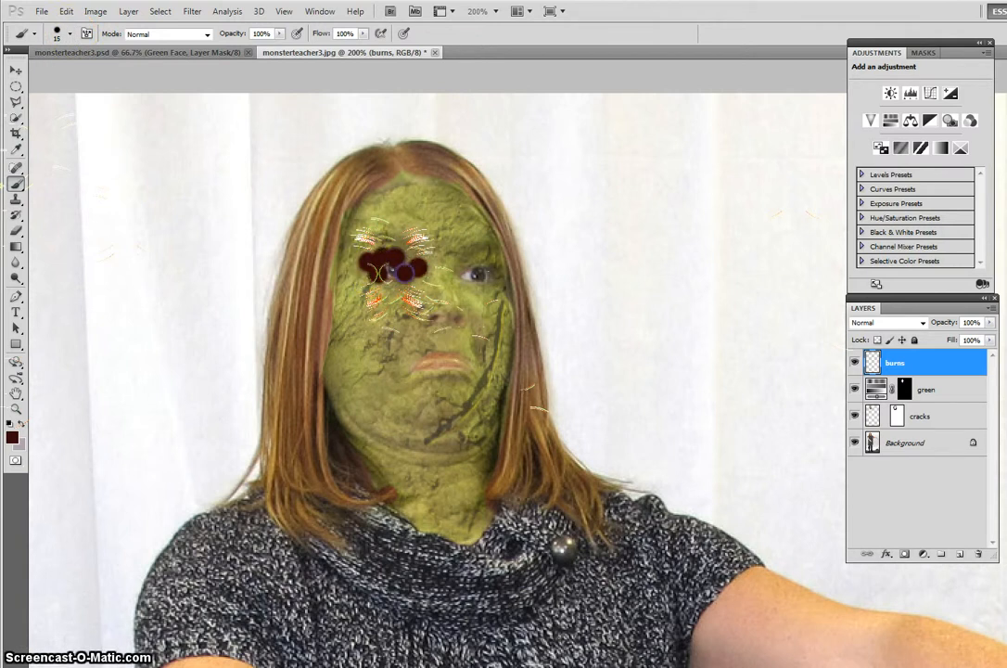
click(467, 272)
click(482, 269)
click(494, 274)
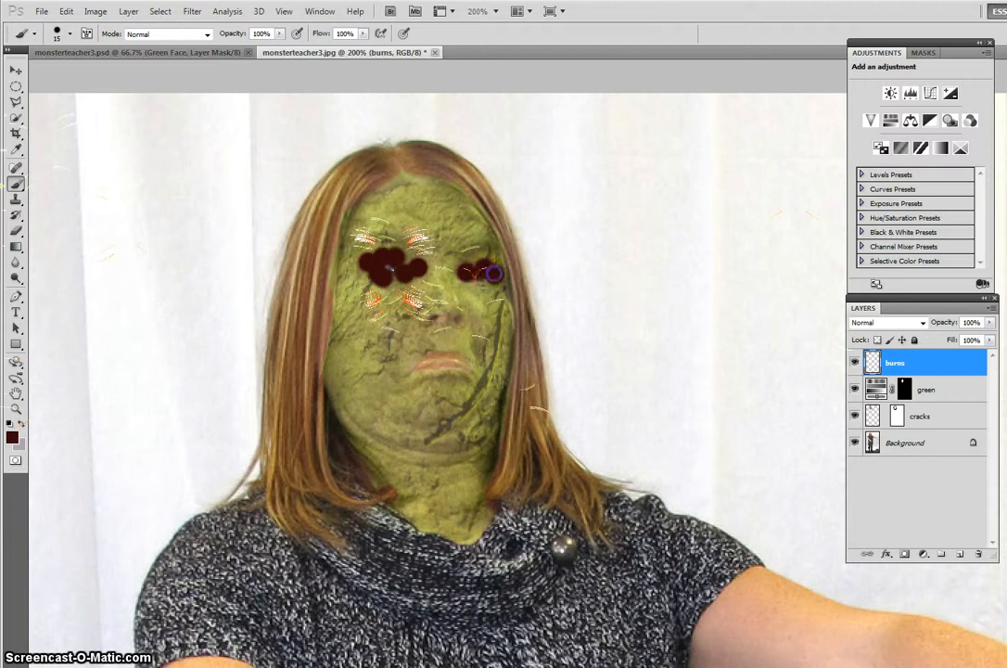
Soften the brush to 0% hardness and add dark red to the larger eye patch, the nostrils and the mouth corners.
click(70, 33)
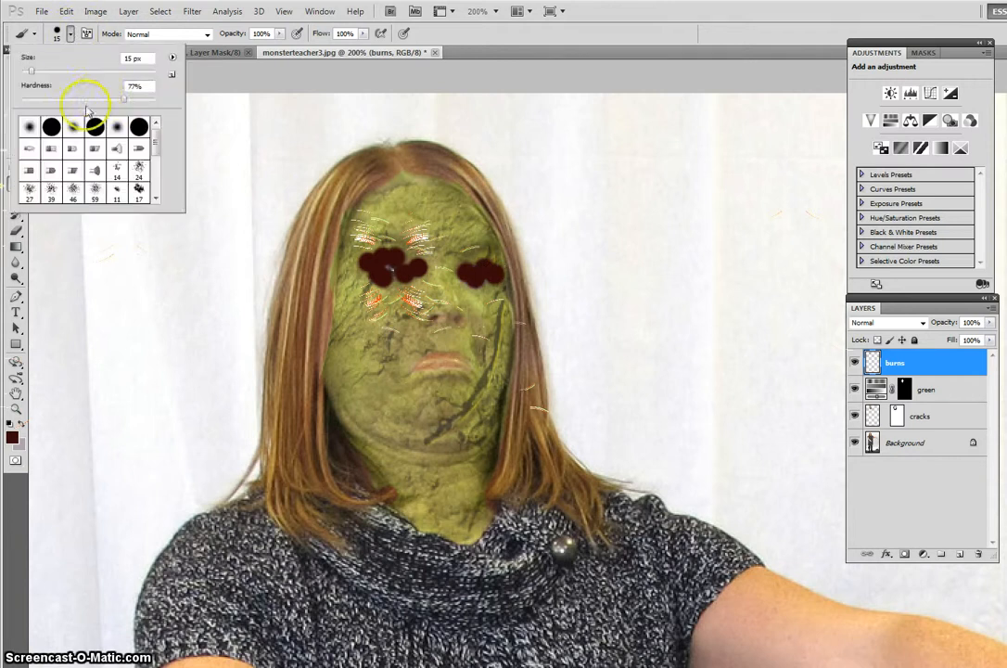
click(398, 261)
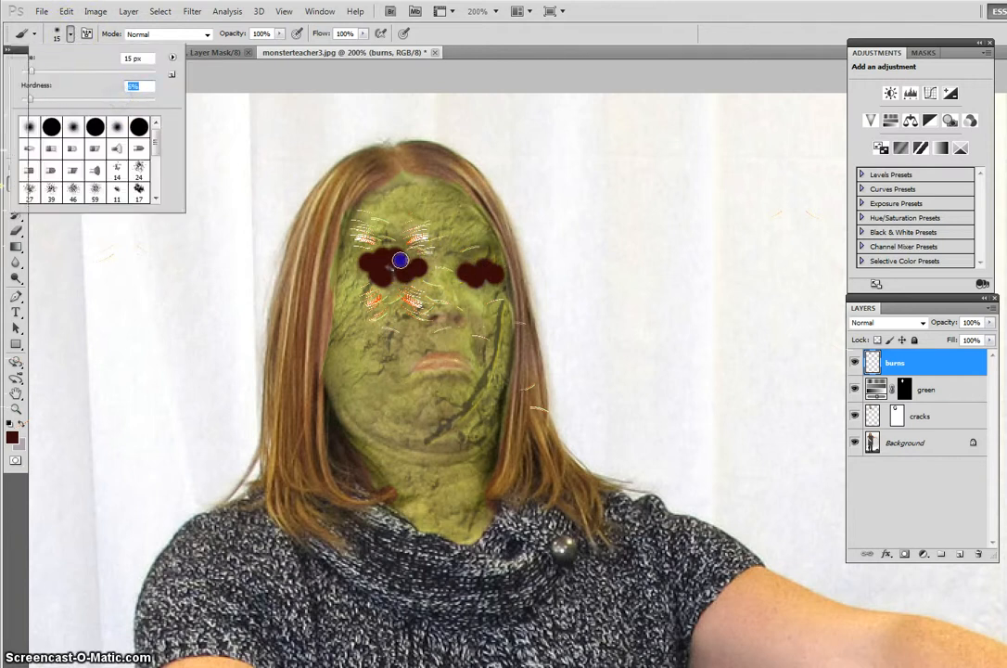
click(458, 321)
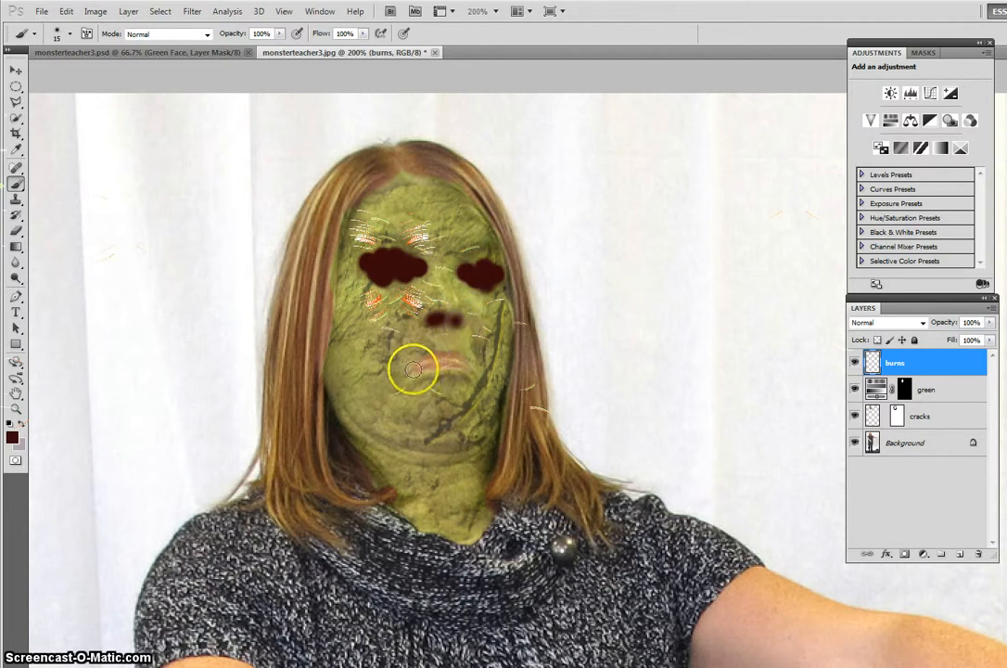
Trace the long crack from the cheek down to the chin in dark red with a size 9 brush.
click(500, 309)
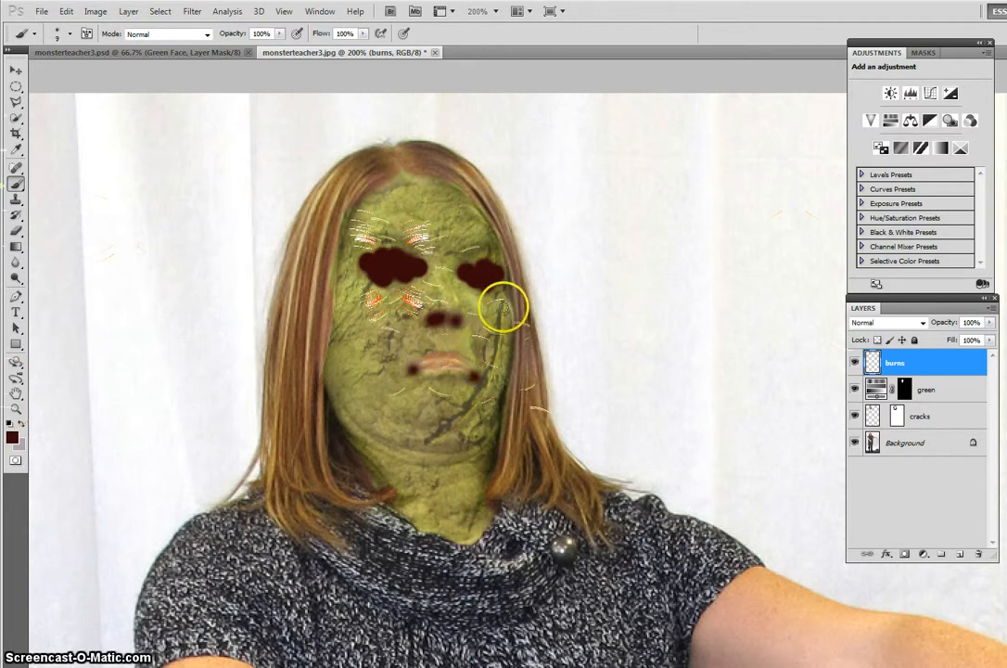
mouse_move(484, 380)
mouse_down()
mouse_move(433, 430)
mouse_move(467, 438)
mouse_up()
click(464, 334)
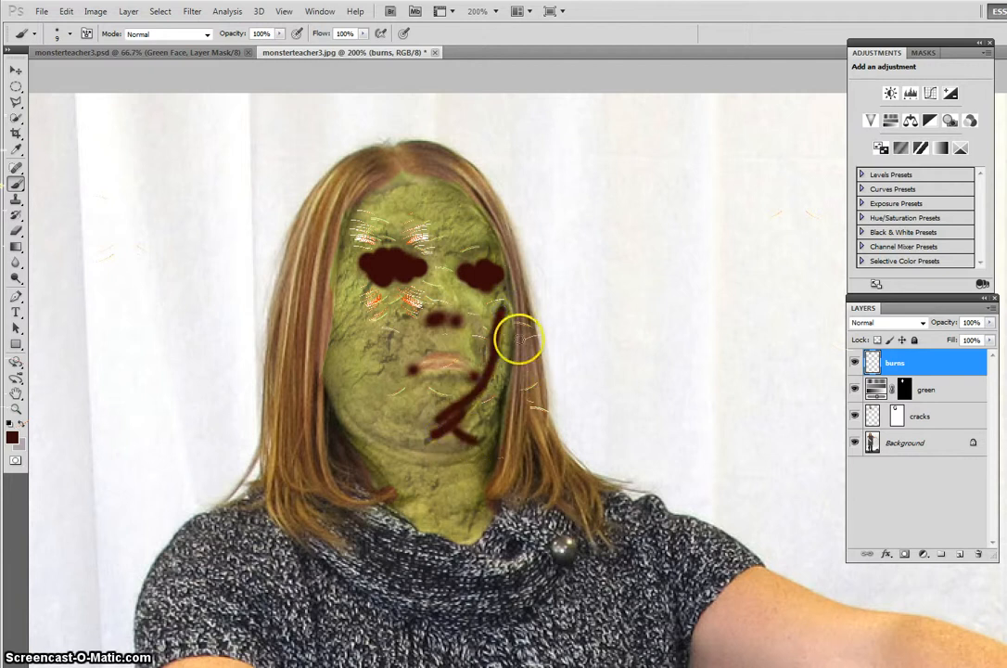
Set the burns layer's blend mode to Soft Light and its opacity to 63%.
click(851, 324)
click(881, 512)
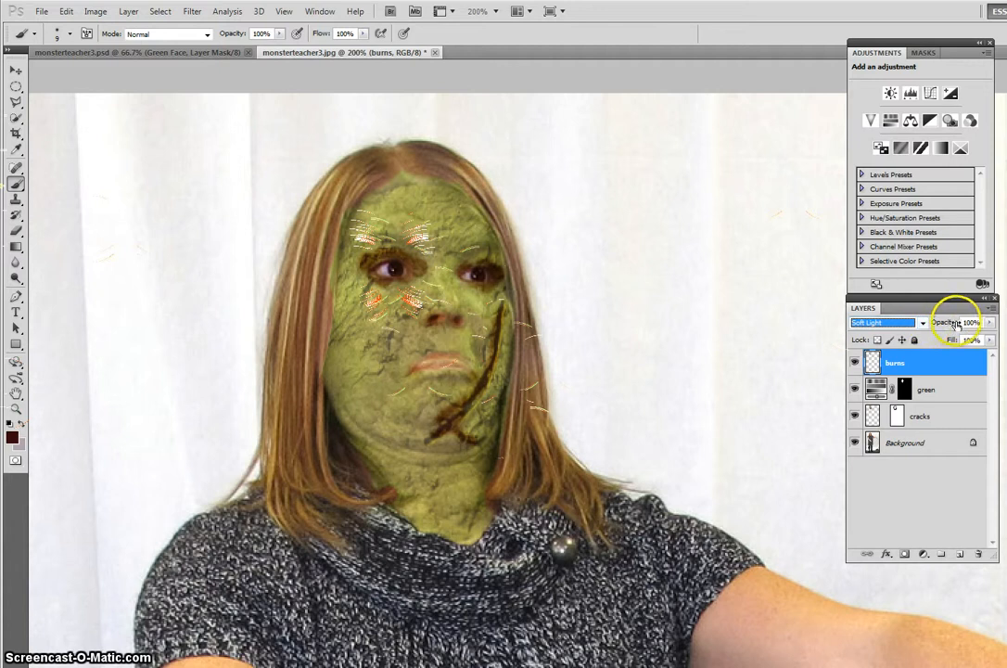
drag(956, 323, 946, 325)
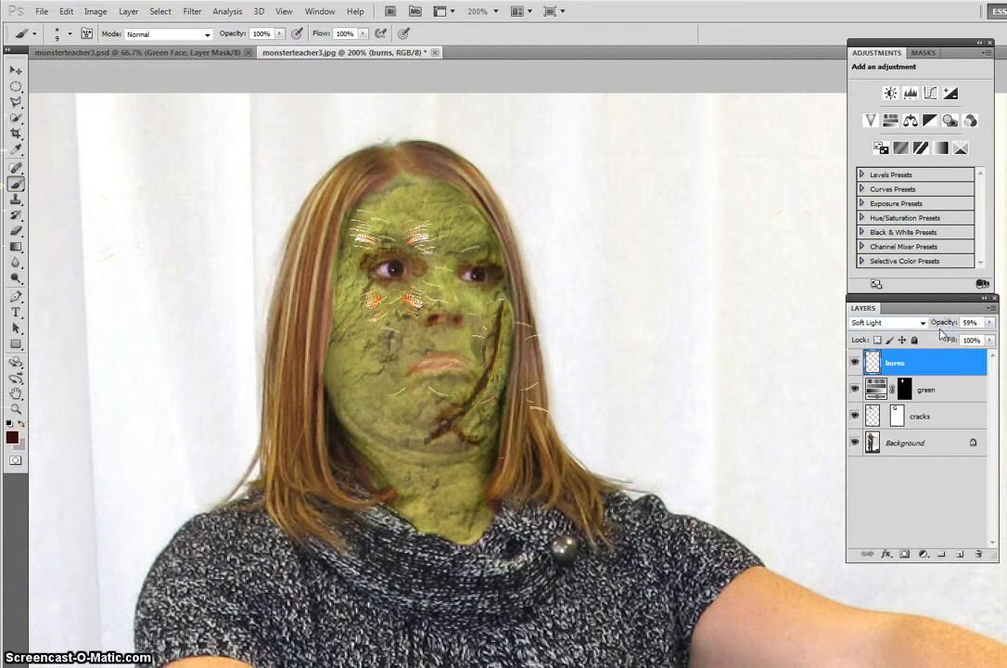
click(942, 331)
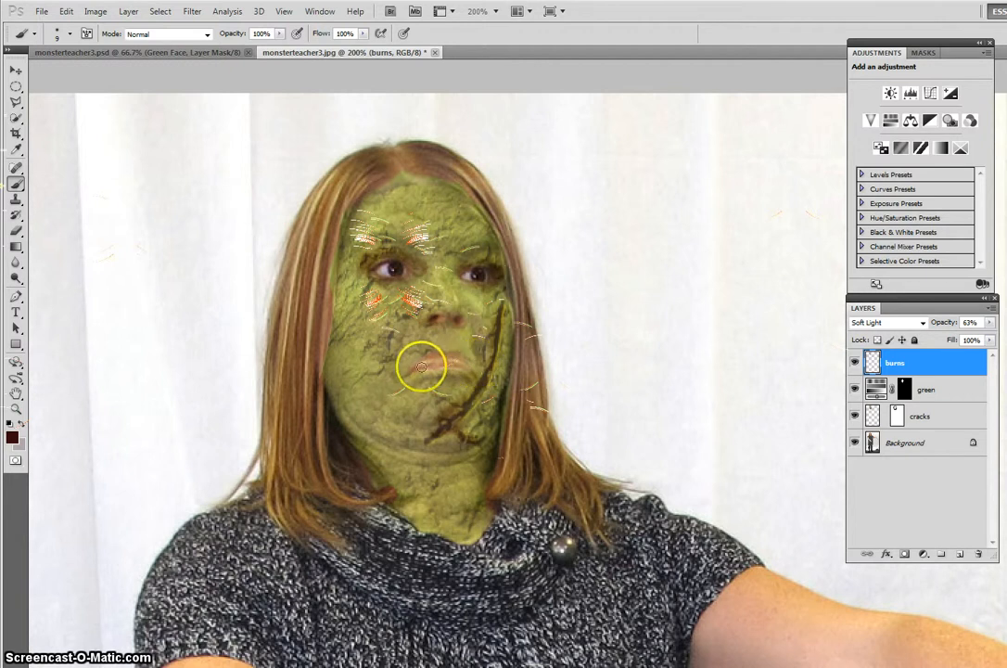
Paint black over the lips on the green layer's mask to restore their natural colour.
click(906, 391)
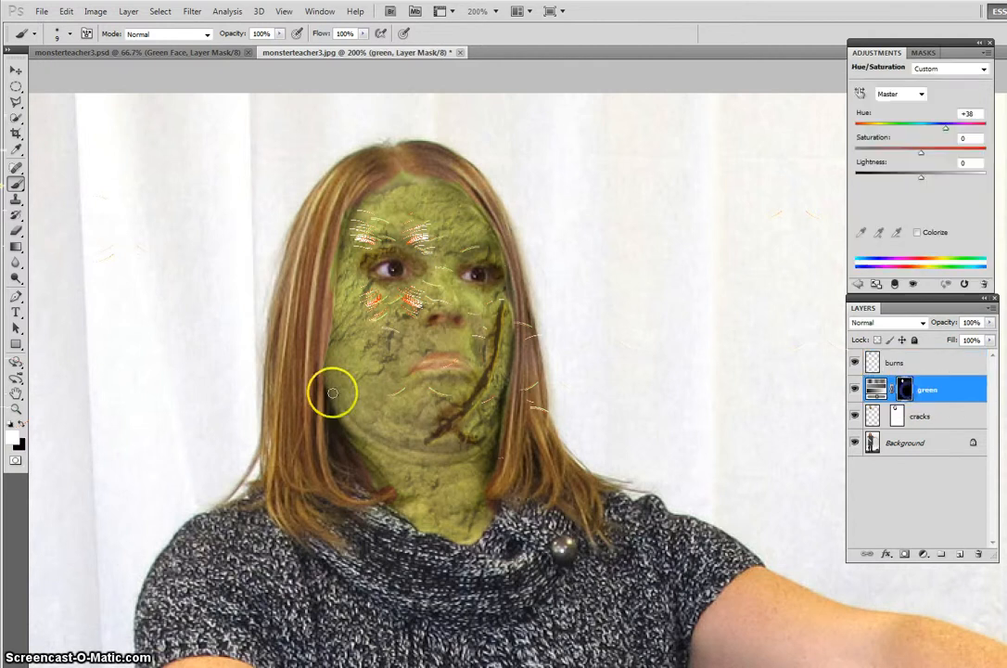
click(425, 367)
drag(452, 363, 416, 353)
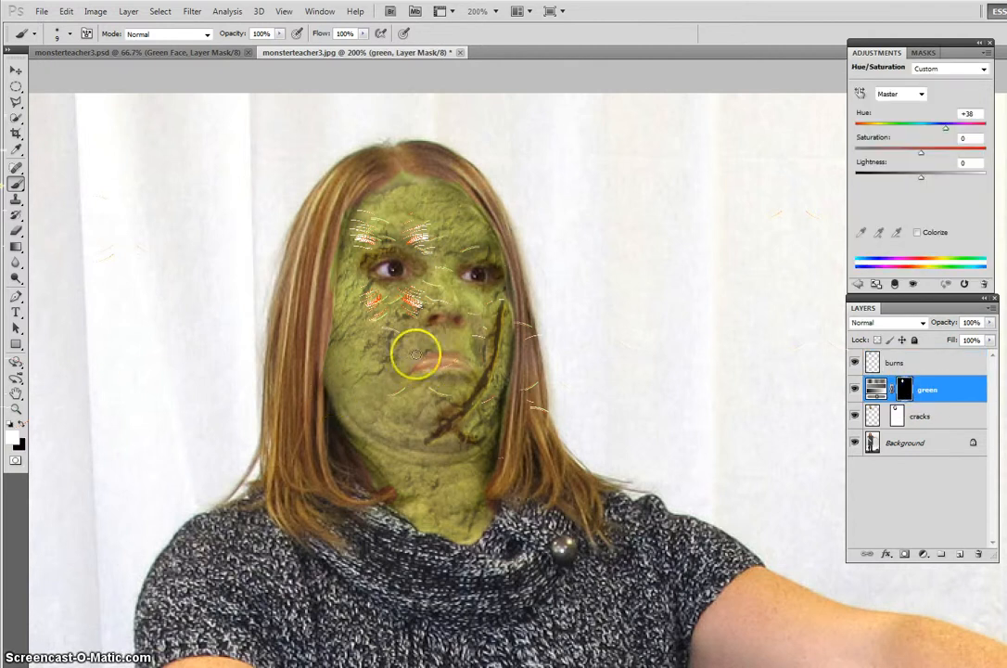
click(907, 389)
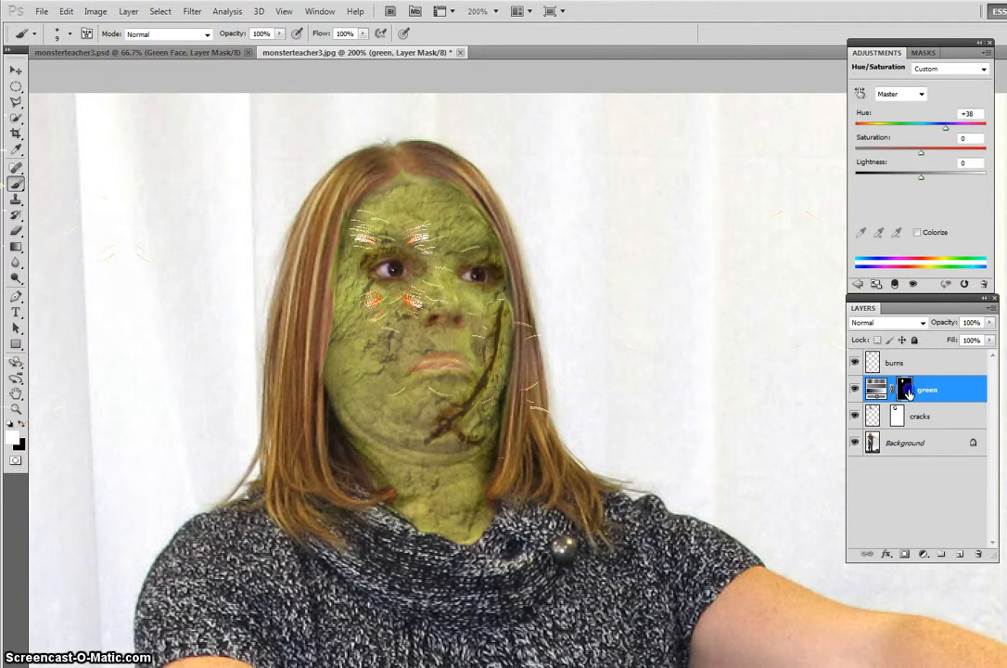
click(22, 423)
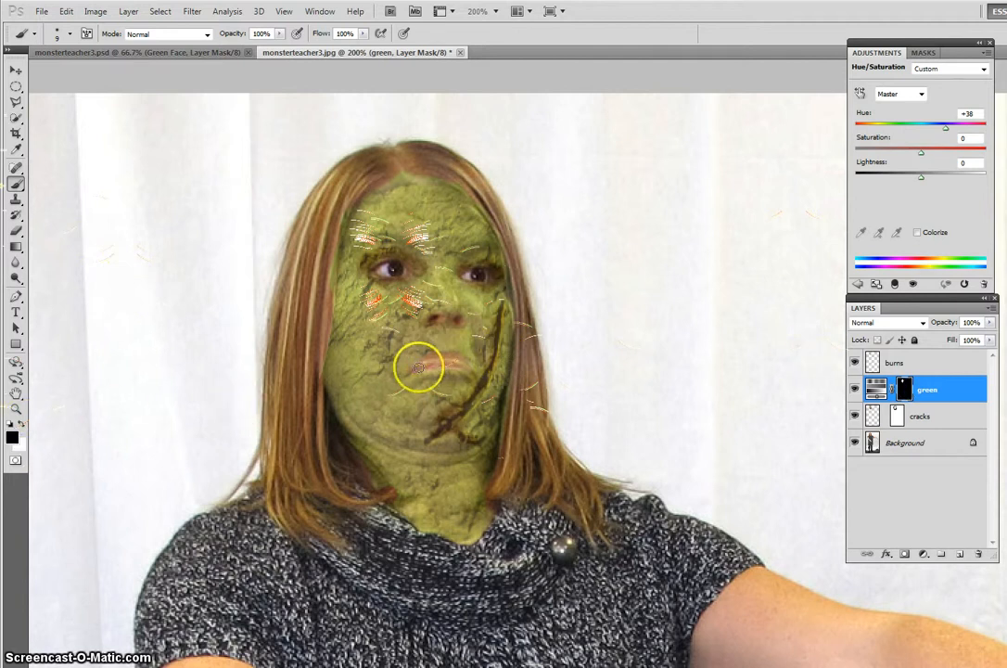
drag(448, 364, 433, 365)
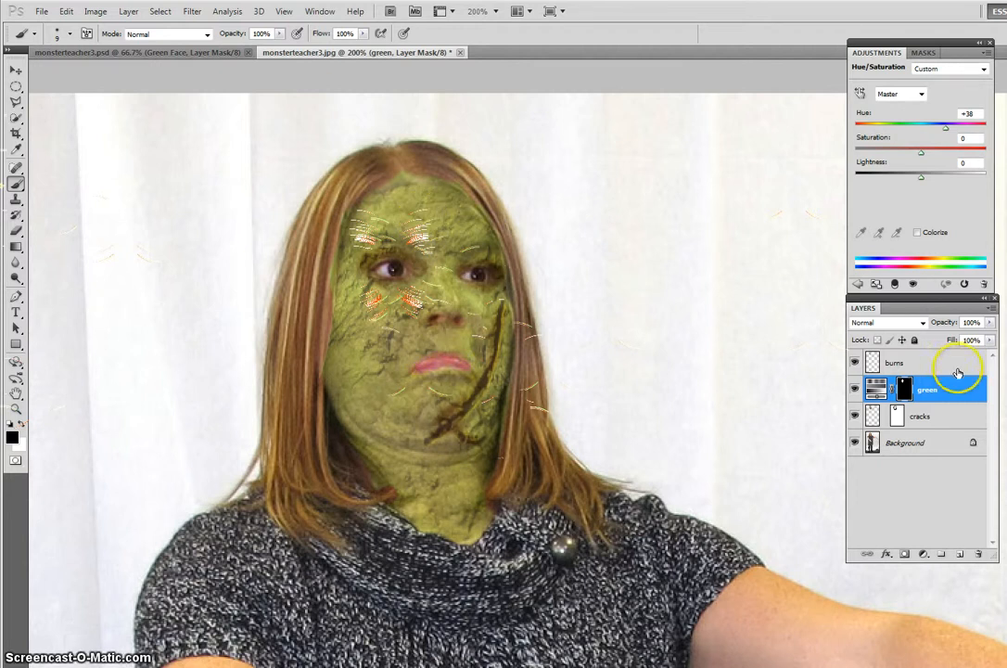
Preview other blend modes on the burns layer, including Linear Light, Lighter Color, Darken and Lighten, and return to Soft Light.
click(896, 362)
click(886, 322)
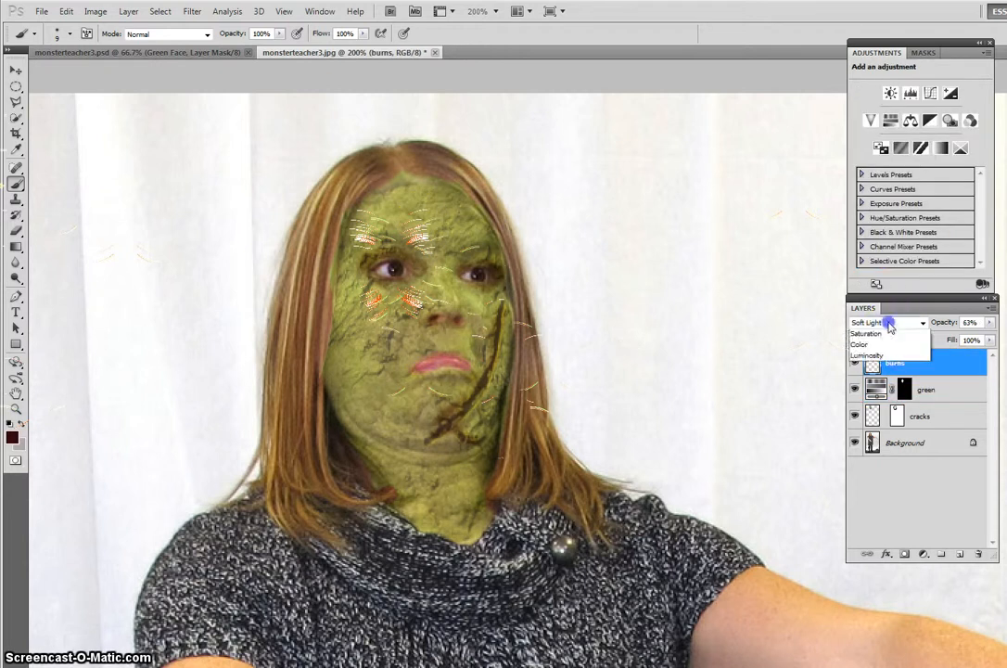
click(891, 519)
key(Down)
key(Down)
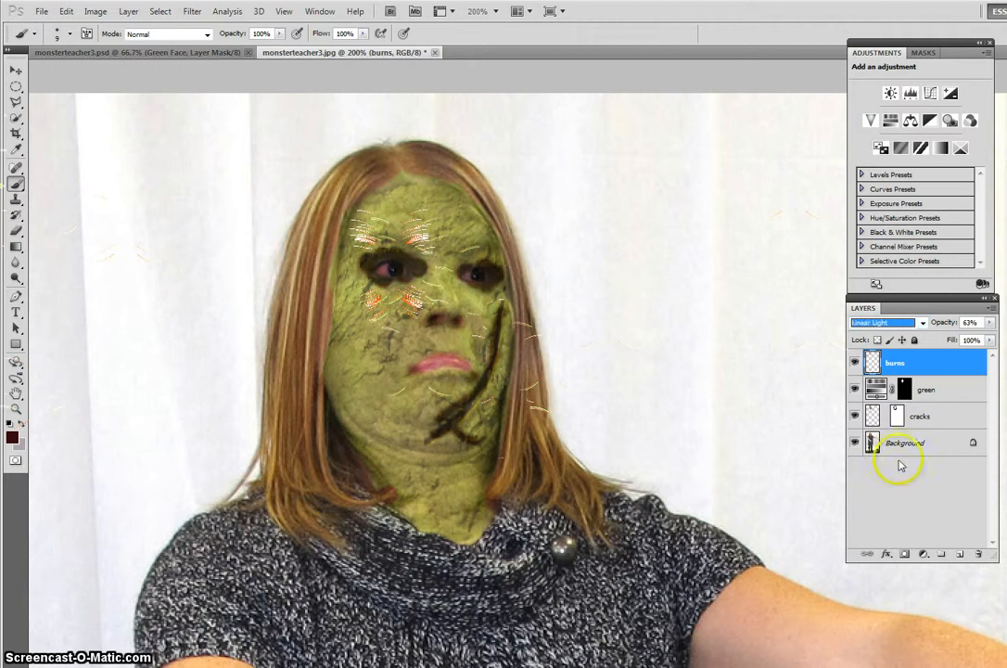
key(Up)
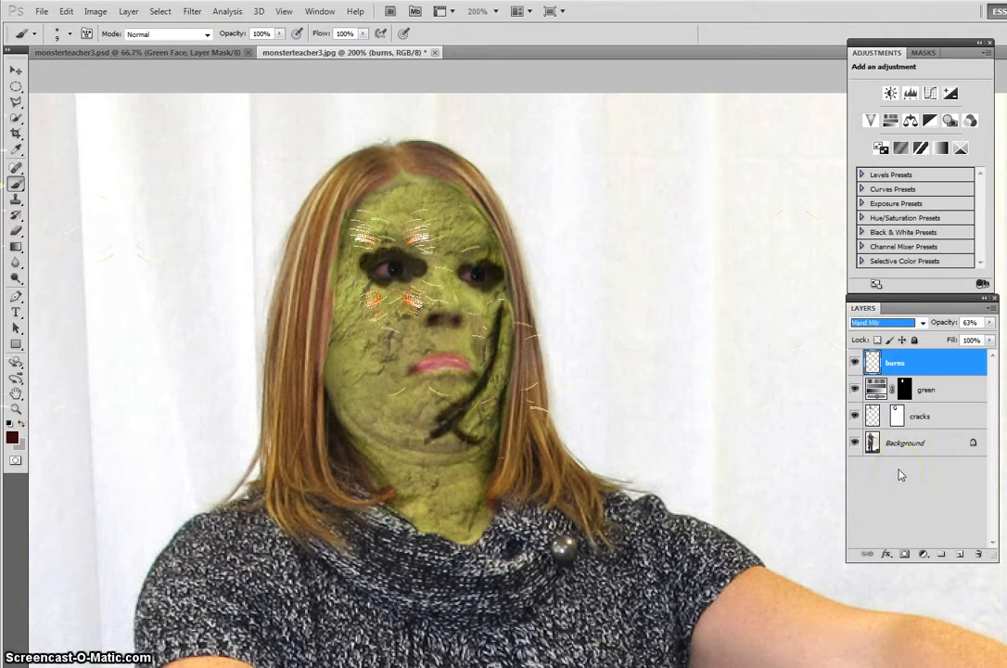
key(Up)
key(Up)
key(Up)
key(Up)
key(Up)
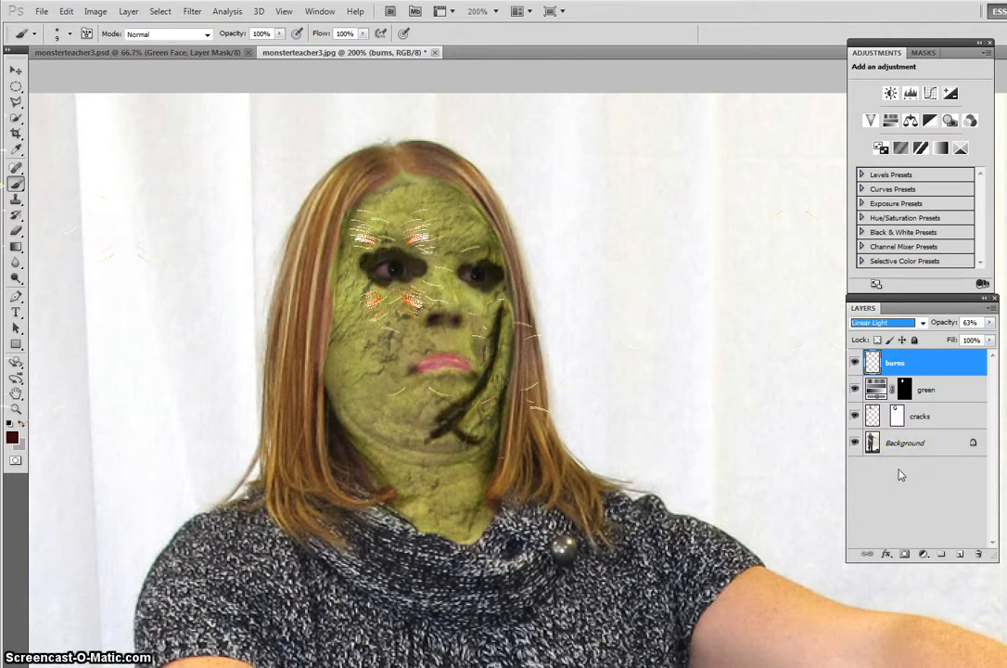
key(Up)
key(Up)
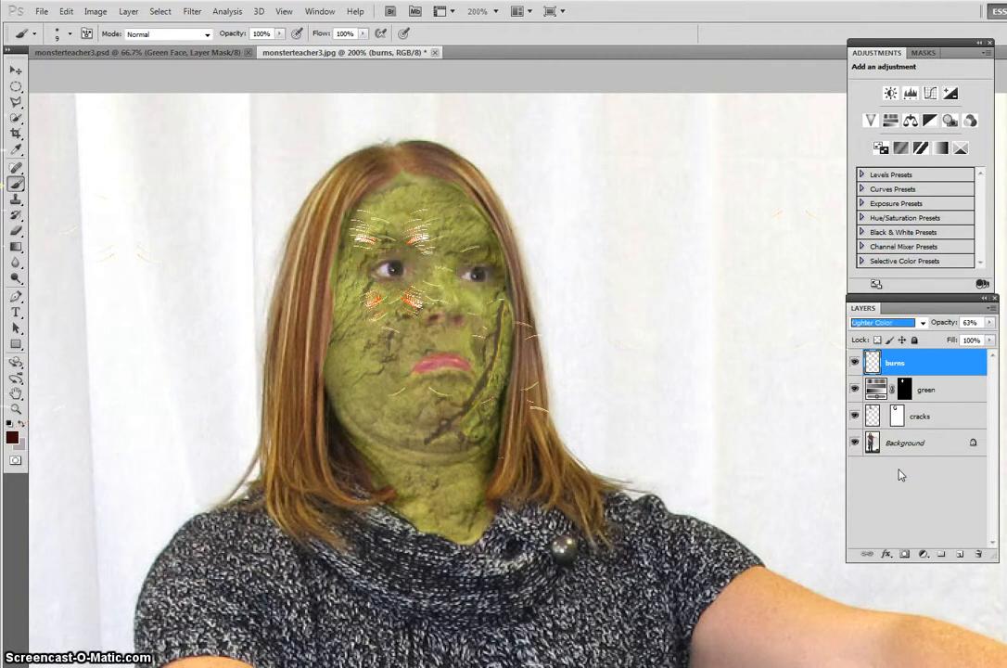
key(Up)
key(Up)
key(Up)
key(Up)
key(Up)
key(Up)
key(Up)
key(Up)
key(Up)
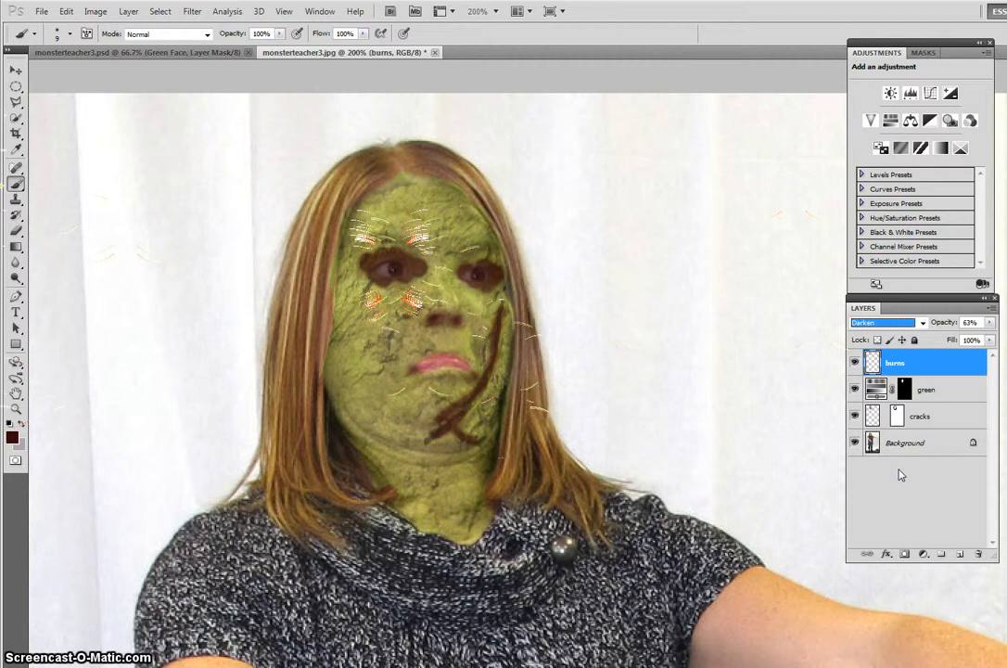
key(Down)
key(Down)
key(Down)
key(Down)
key(Down)
key(Down)
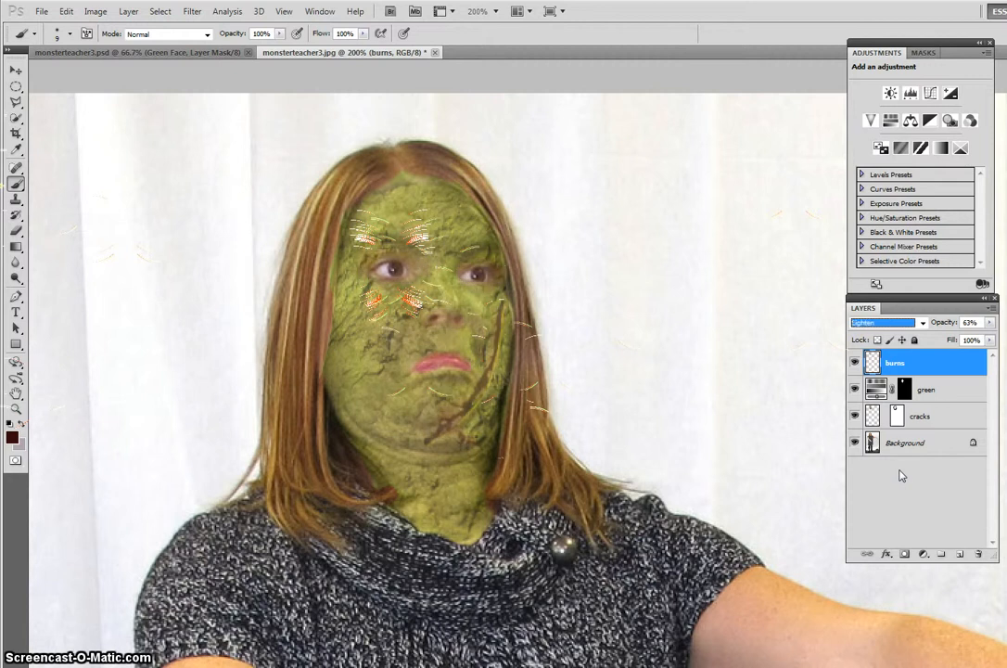
key(Down)
key(Down)
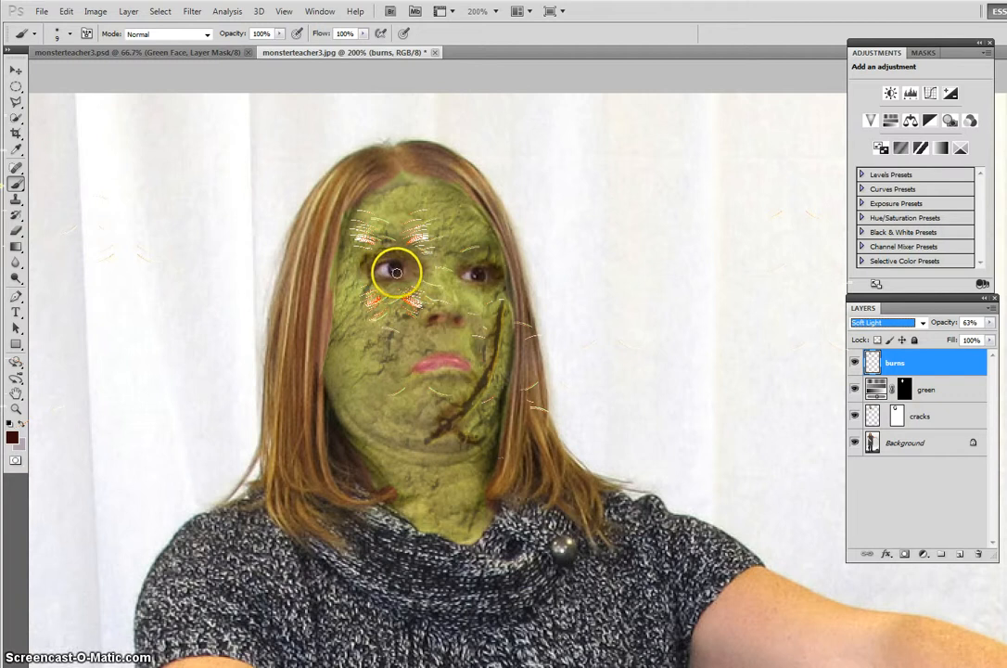
Enlarge the brush to 50 and paint soft dark red shading around the eyes on the burns layer.
key(bracketright)
key(bracketright)
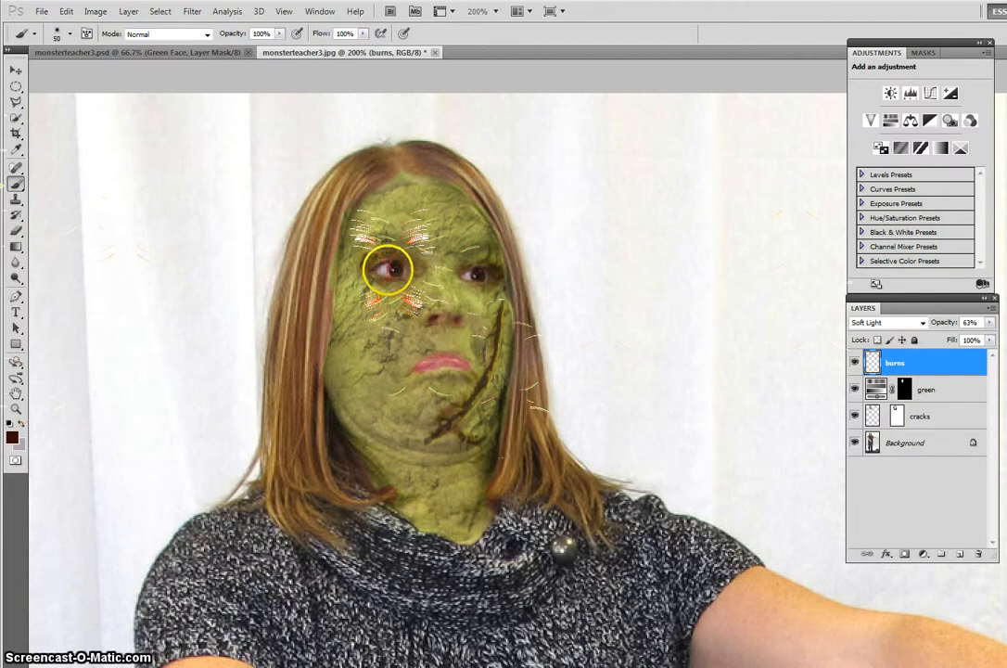
key(bracketright)
key(bracketright)
key(bracketright)
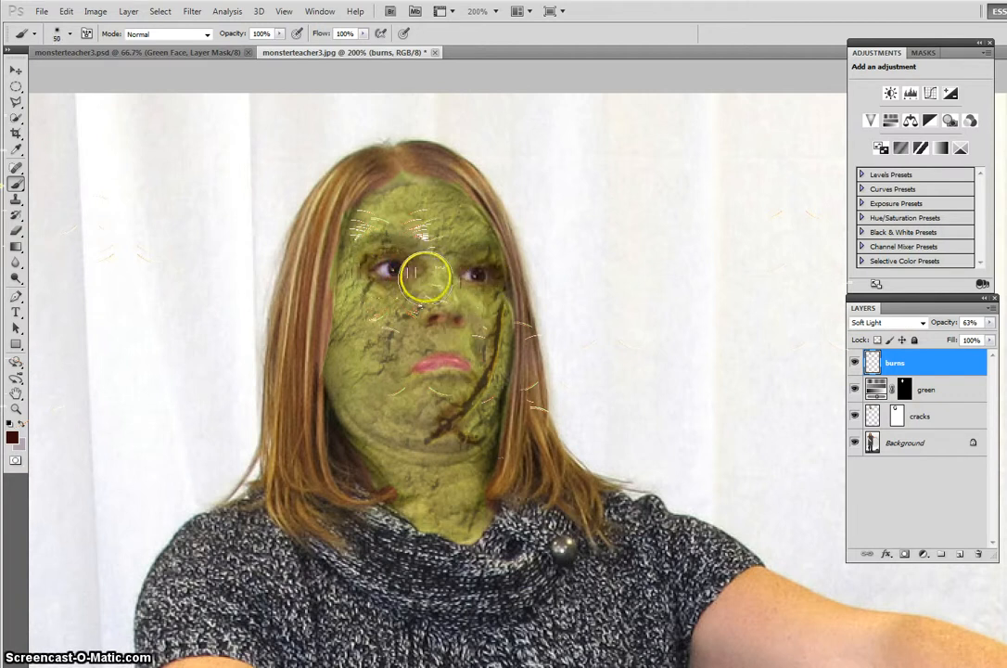
click(395, 275)
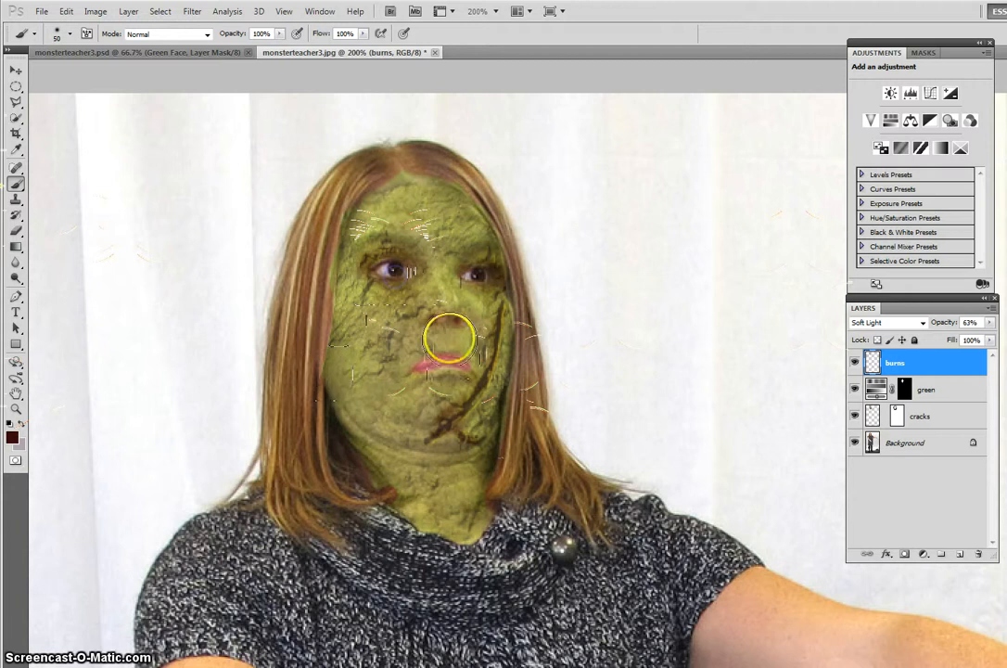
Brush dark red burns over the mouth, cheek, forehead, chin and jawline, and deselect all layers.
click(420, 366)
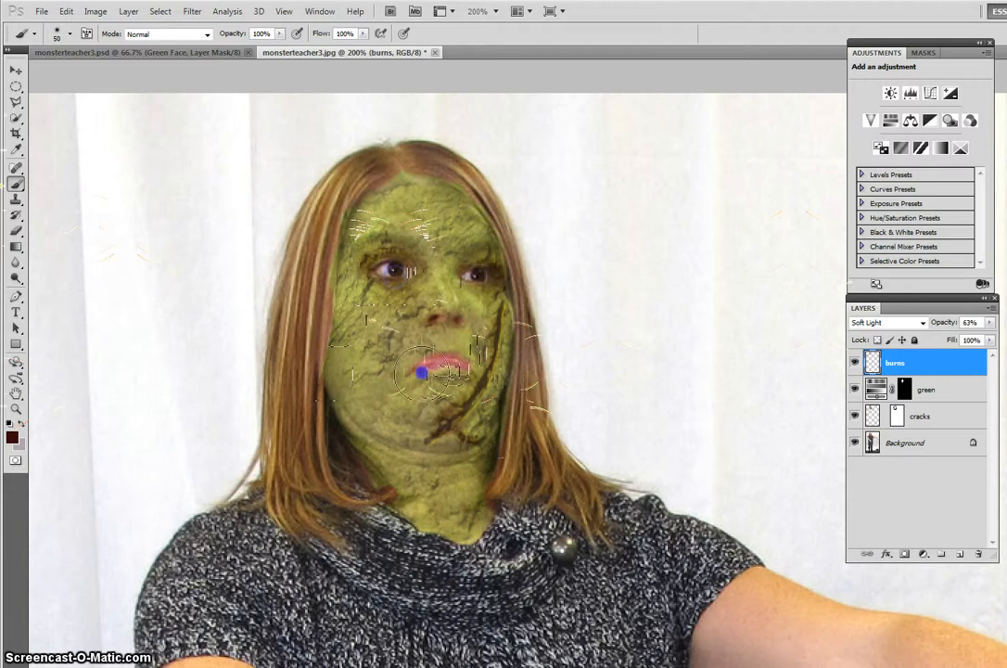
click(360, 322)
click(443, 218)
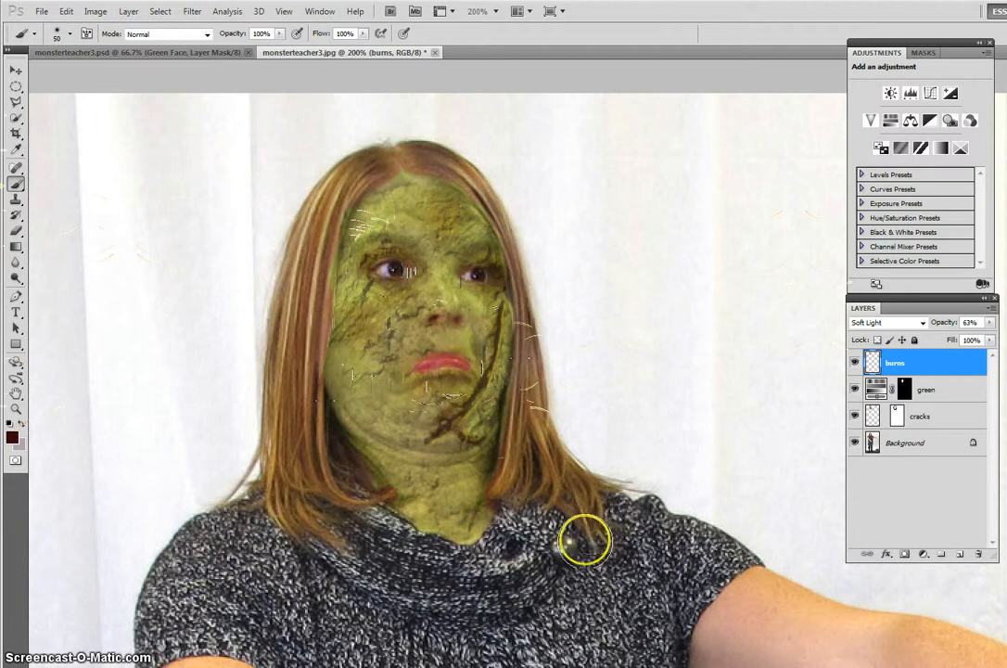
click(405, 428)
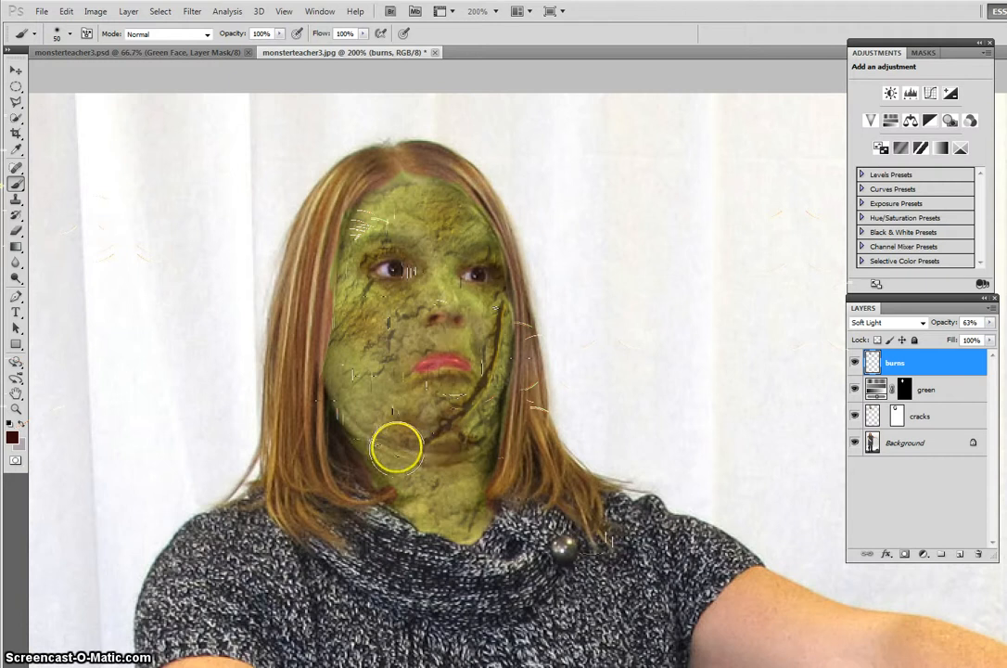
click(368, 434)
click(488, 454)
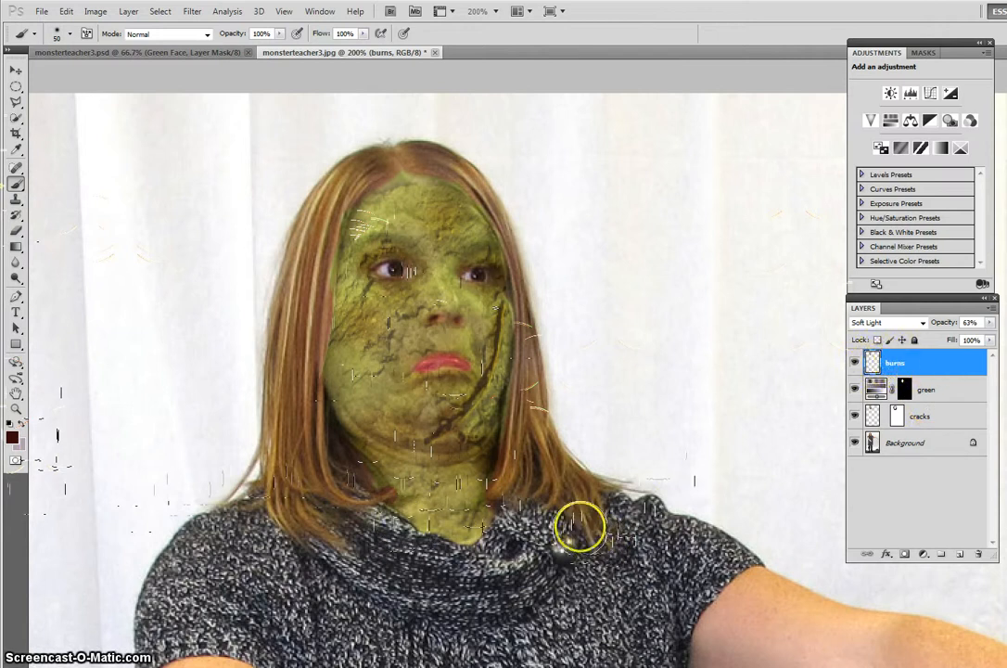
click(908, 507)
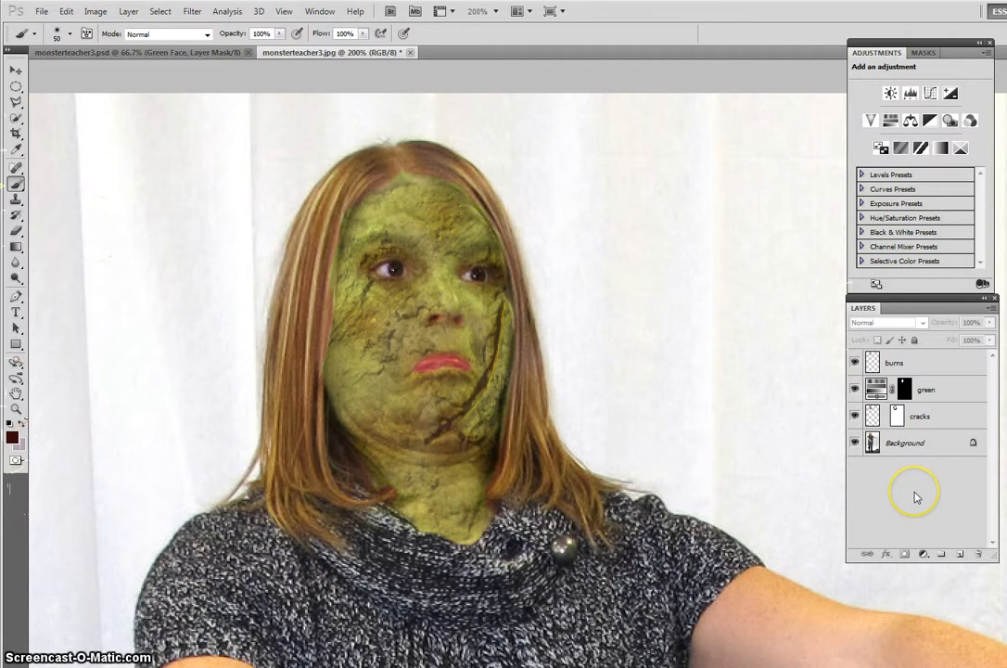
Convert the Background layer to a smart object and name it me.
click(893, 445)
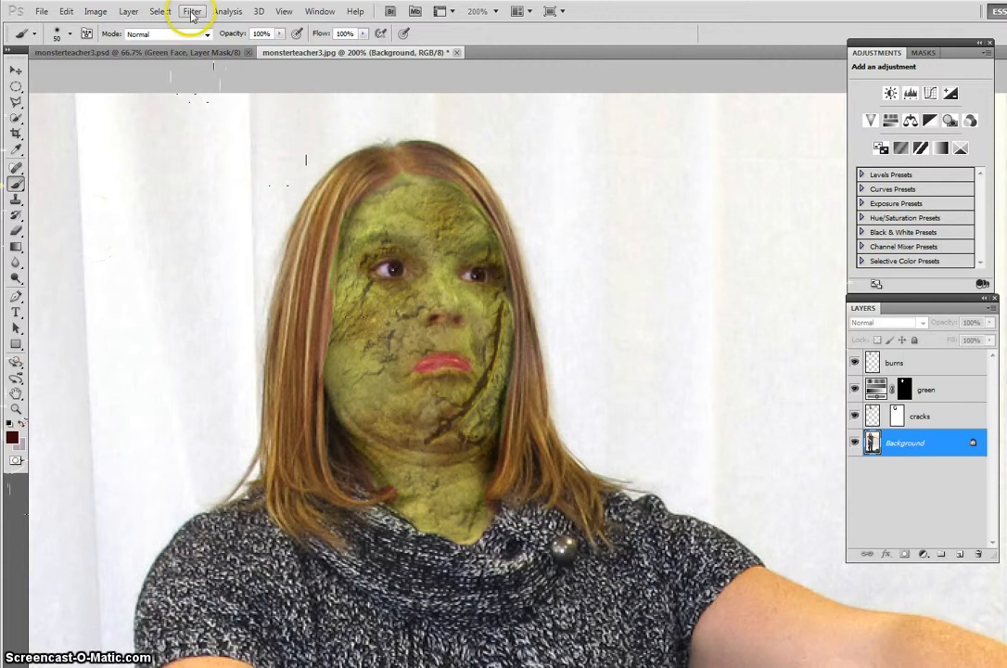
right_click(907, 453)
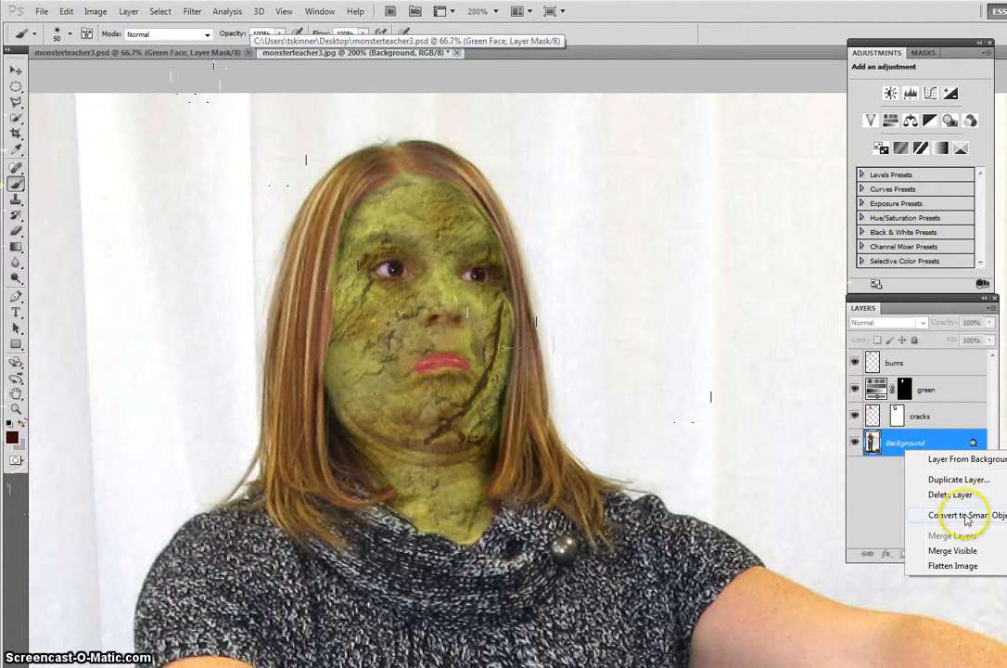
click(900, 445)
right_click(899, 446)
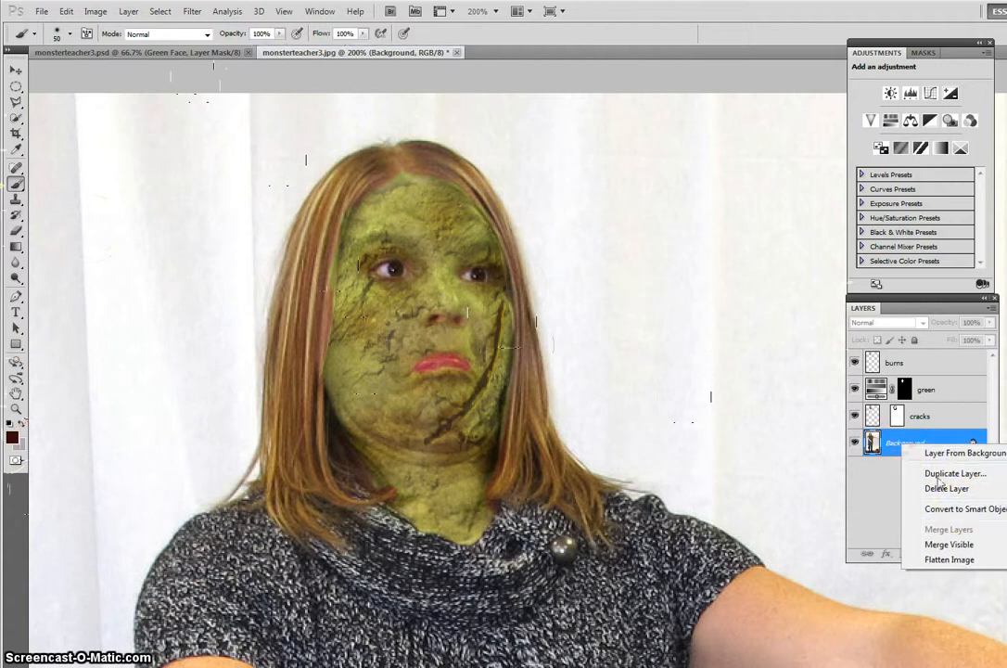
click(973, 510)
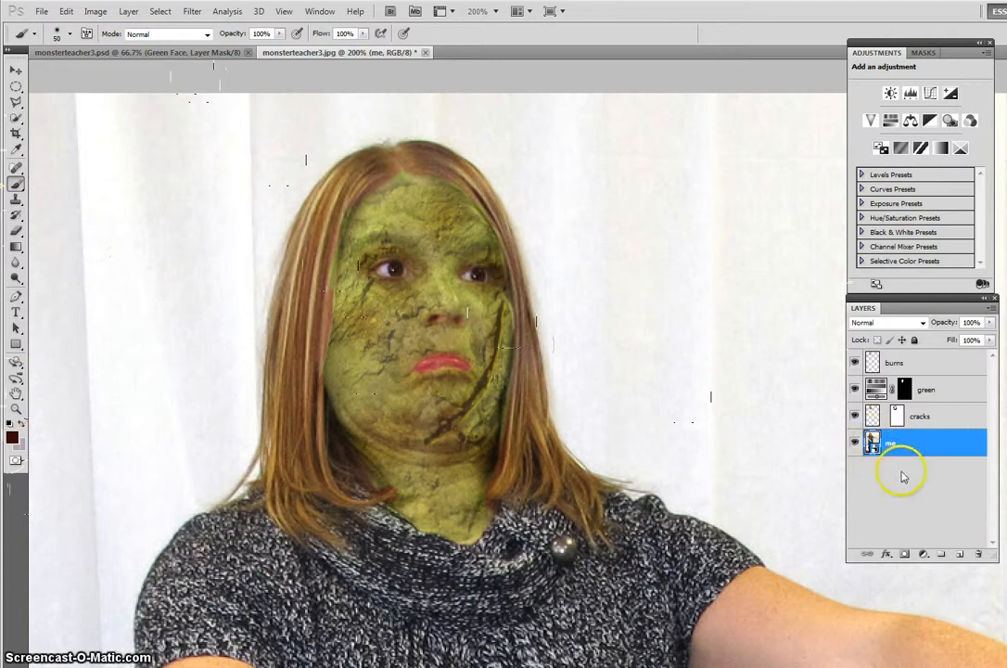
Apply a Smart Sharpen filter to the me layer with Amount 97%, Radius 3.2 and Remove set to Gaussian Blur.
click(192, 12)
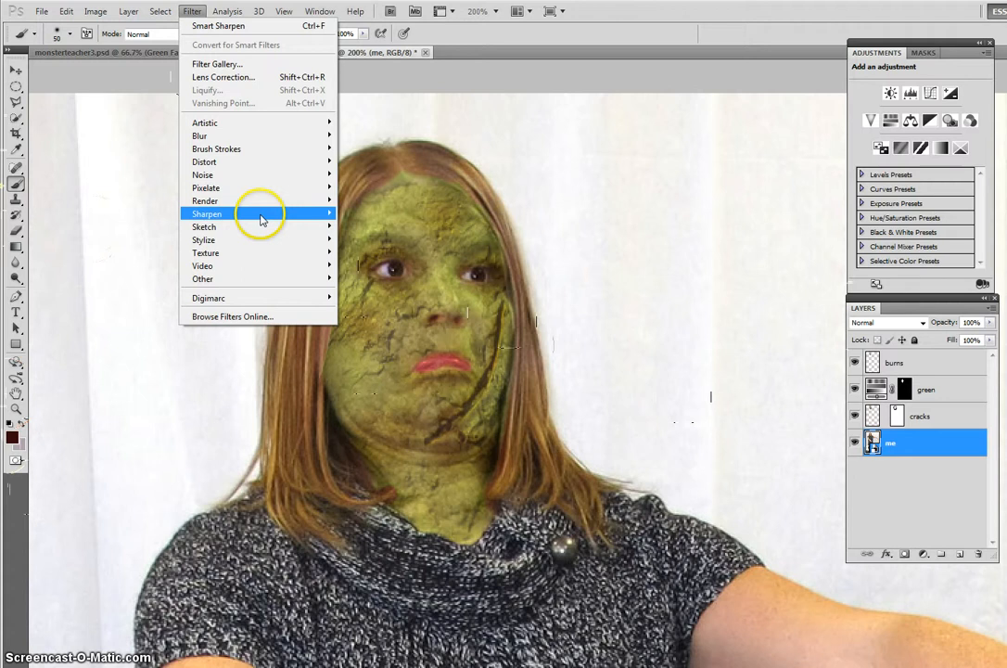
mouse_move(275, 214)
click(376, 252)
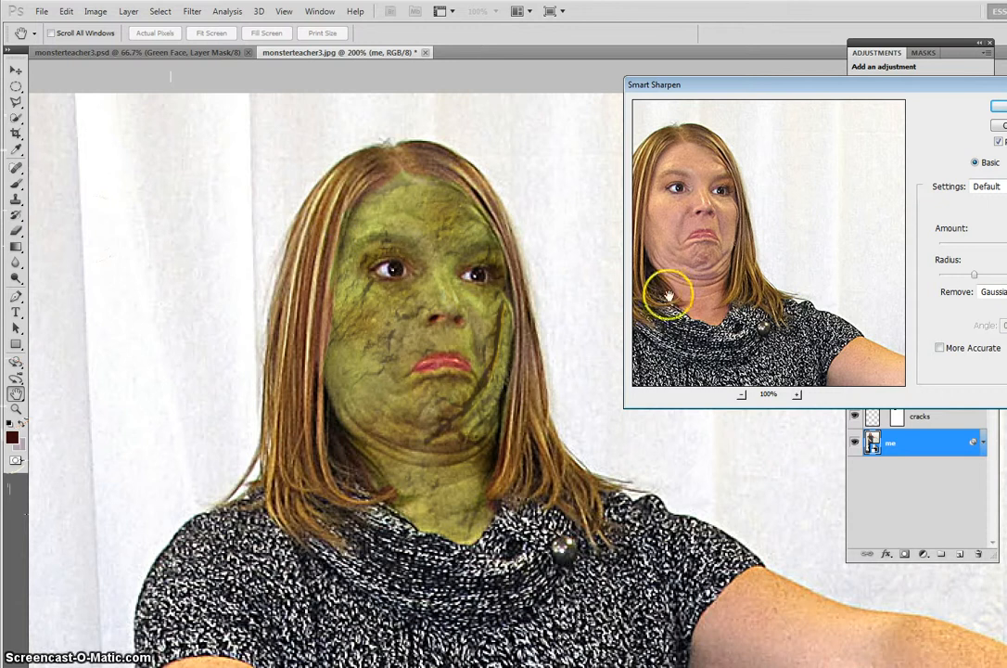
drag(931, 87, 875, 82)
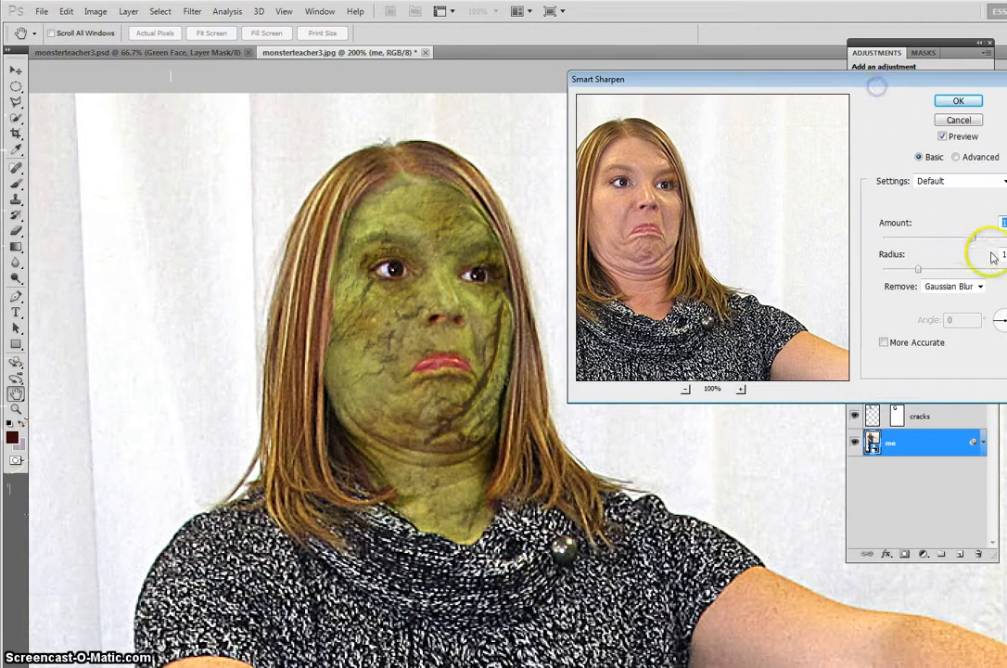
drag(963, 80, 938, 81)
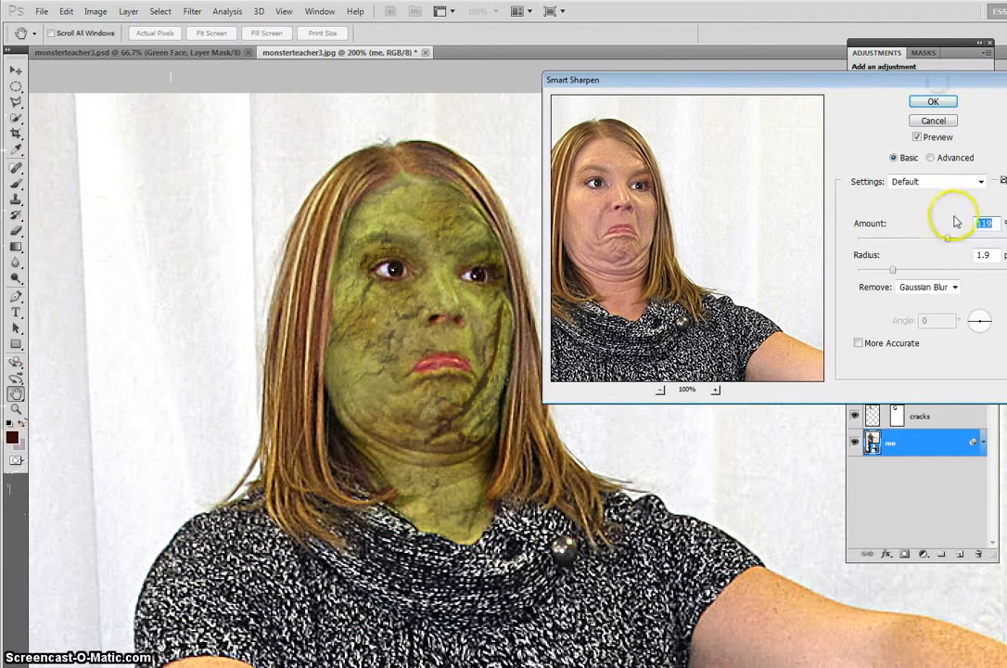
drag(948, 240, 937, 239)
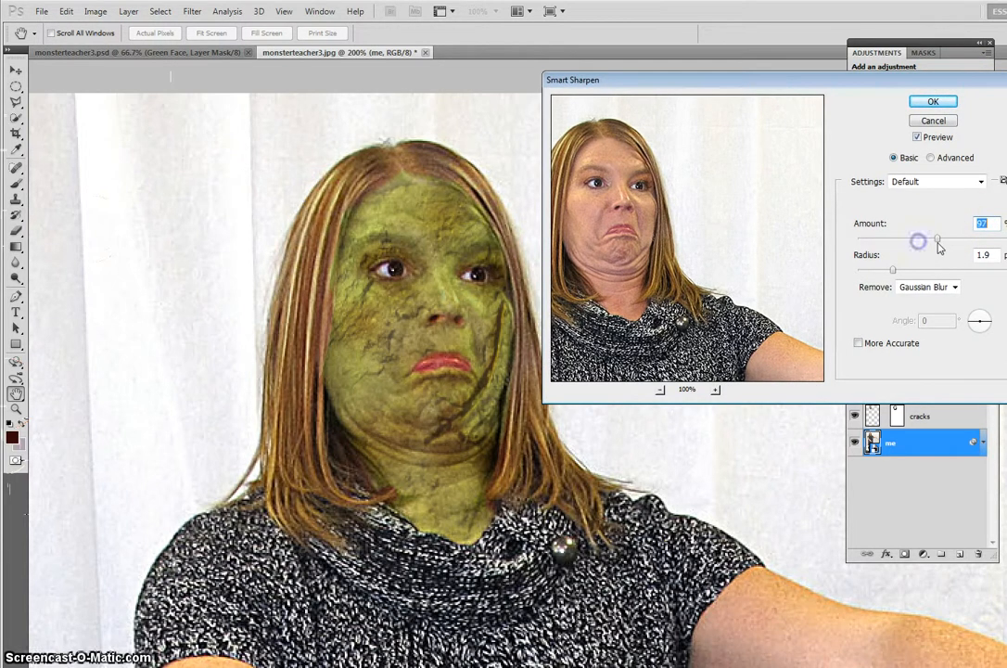
drag(894, 270, 913, 274)
drag(913, 270, 907, 270)
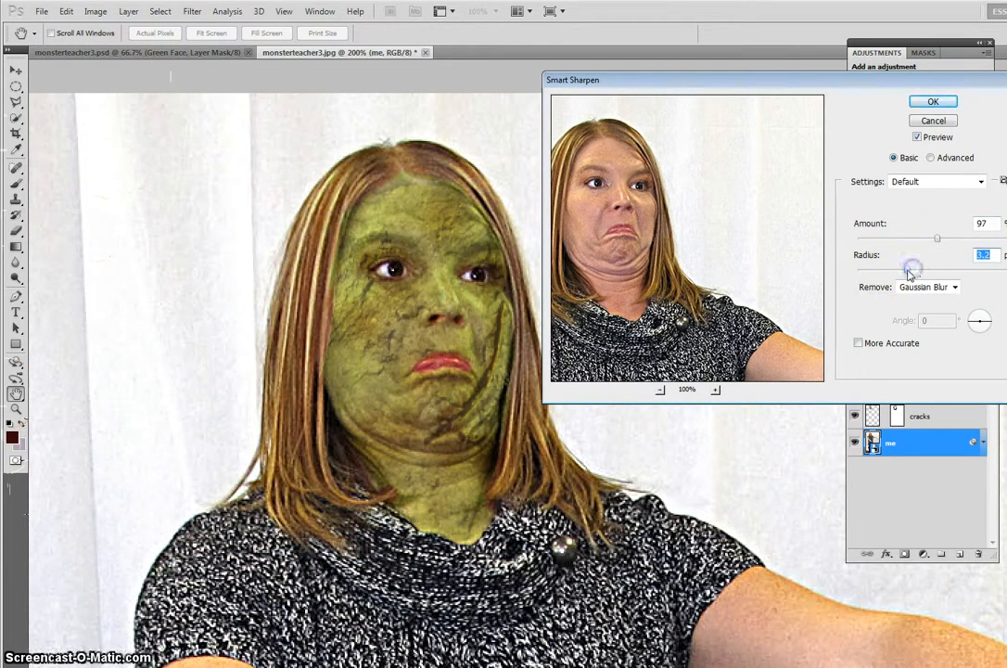
click(933, 102)
Invert the me layer's smart filter mask to black to hide the sharpening.
click(895, 472)
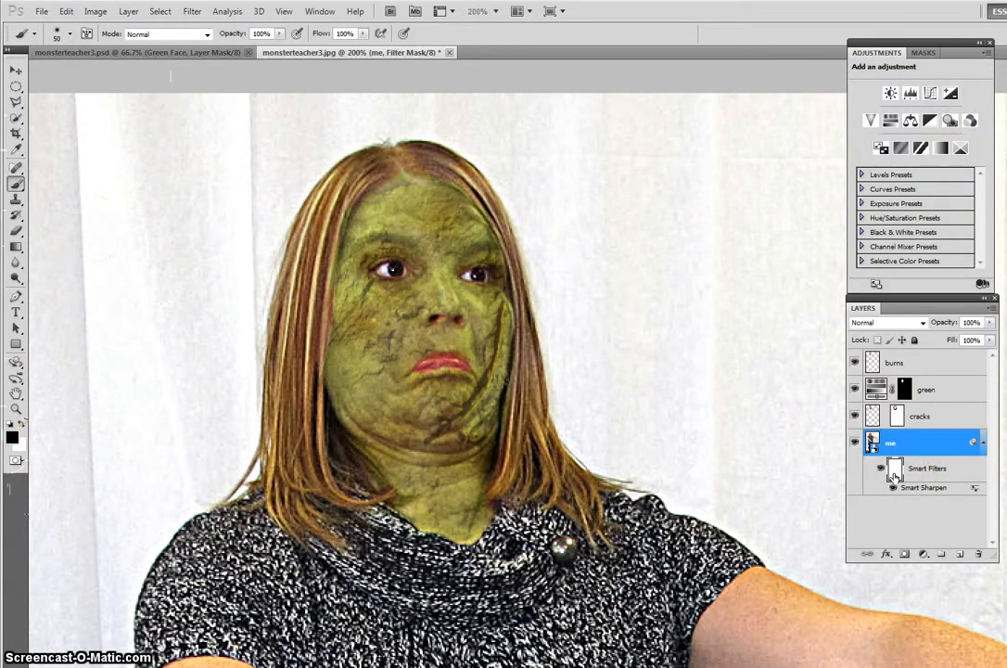
click(894, 475)
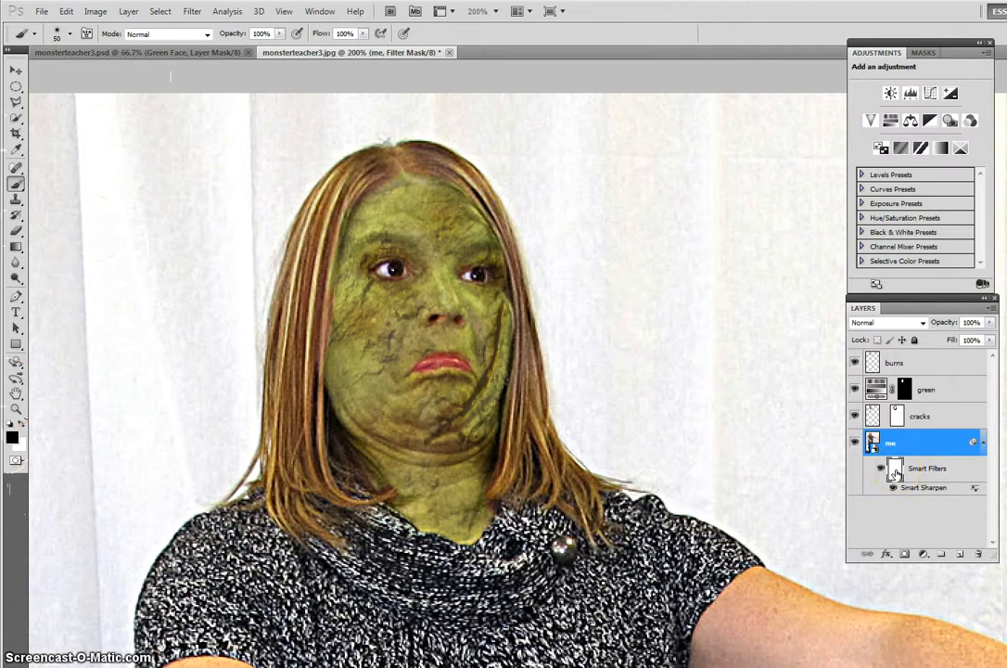
key(ctrl+i)
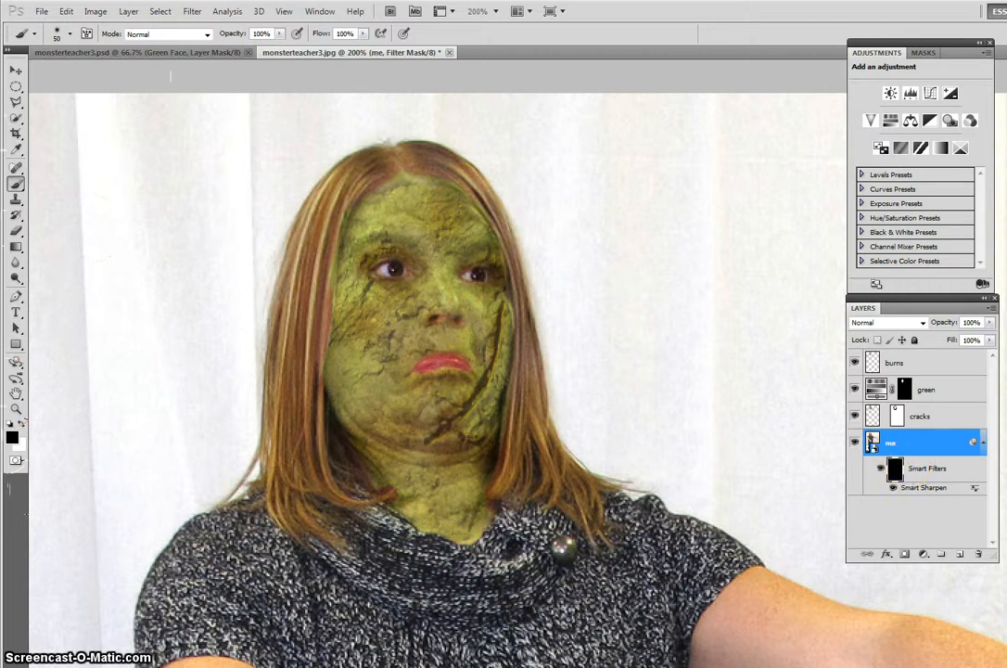
Paint white on the smart filter mask over the forehead, eyes, nose, cheeks, mouth and chin to sharpen the face.
click(22, 423)
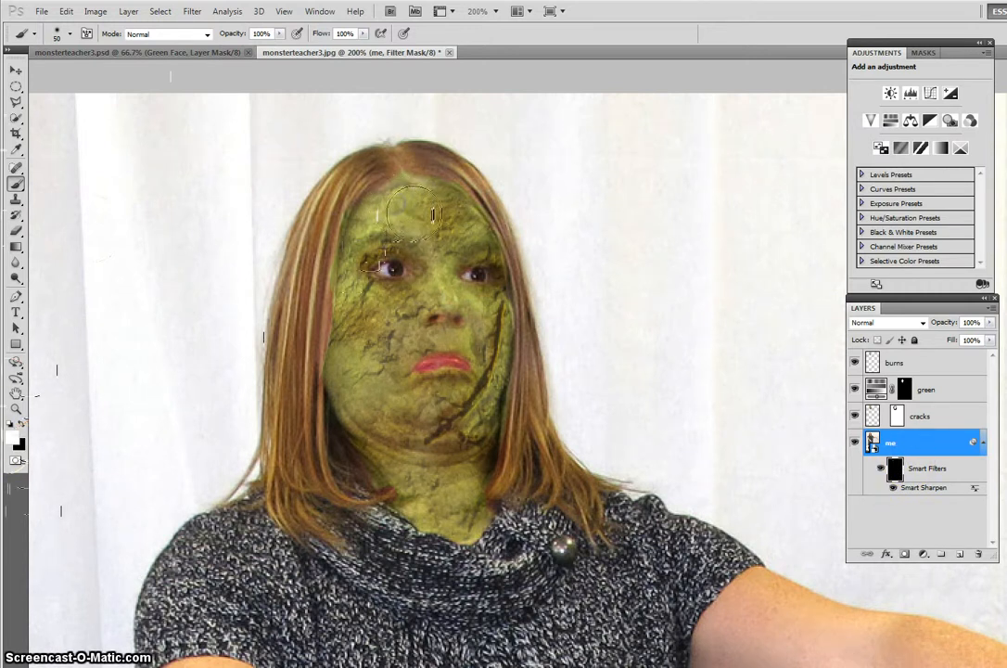
click(418, 211)
click(420, 252)
click(396, 251)
click(388, 325)
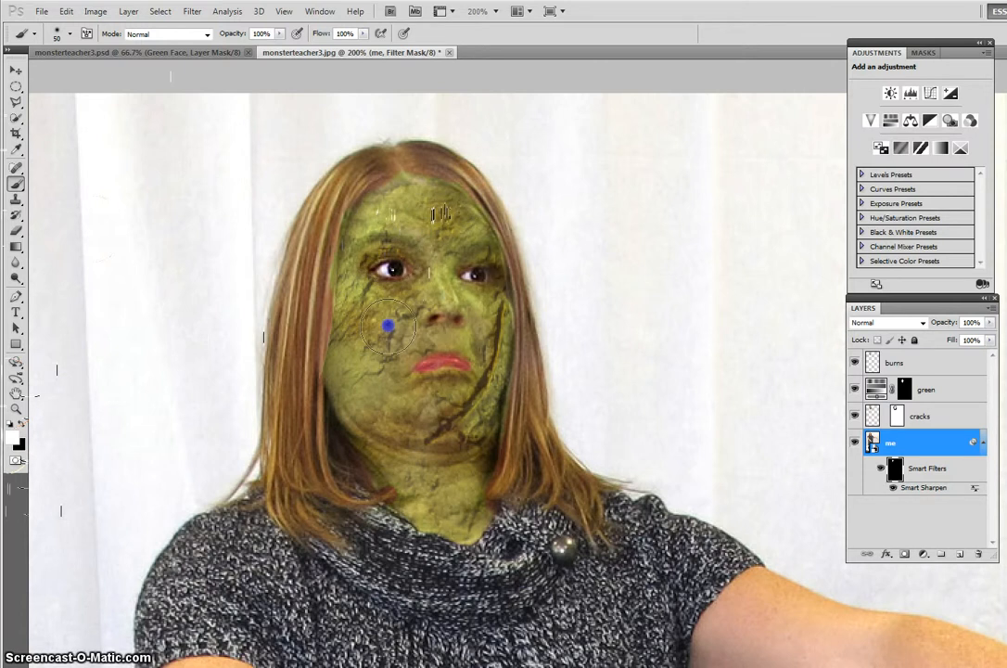
click(376, 345)
click(400, 418)
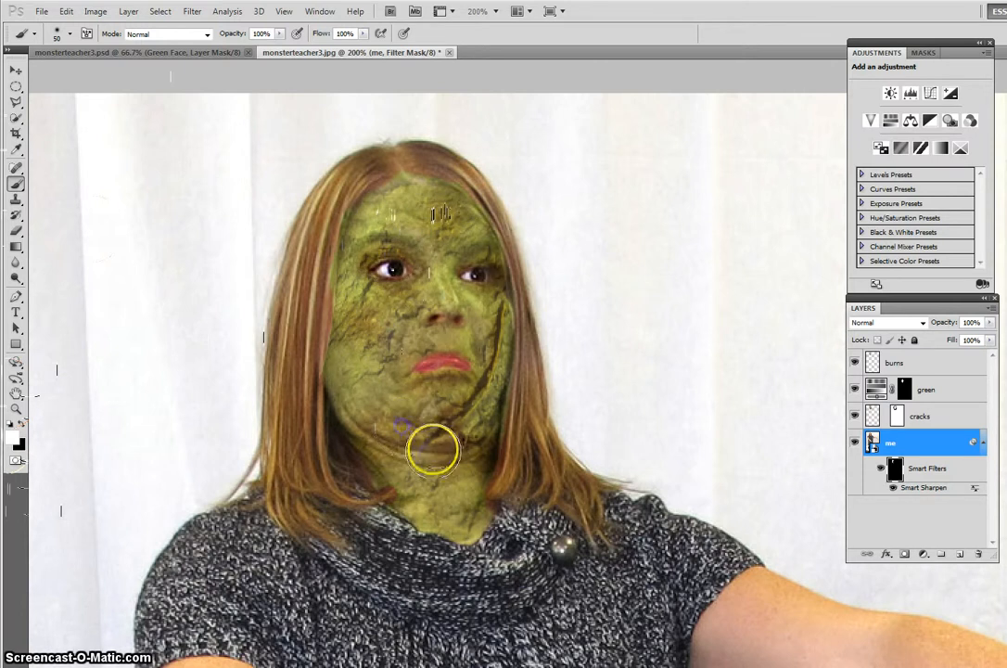
click(450, 365)
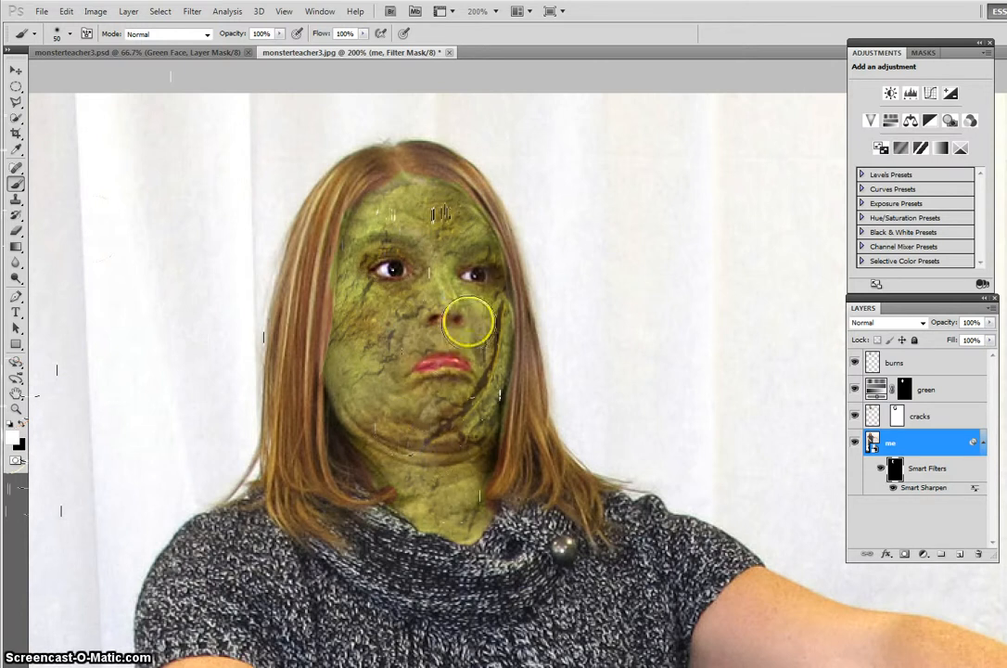
click(473, 288)
click(497, 318)
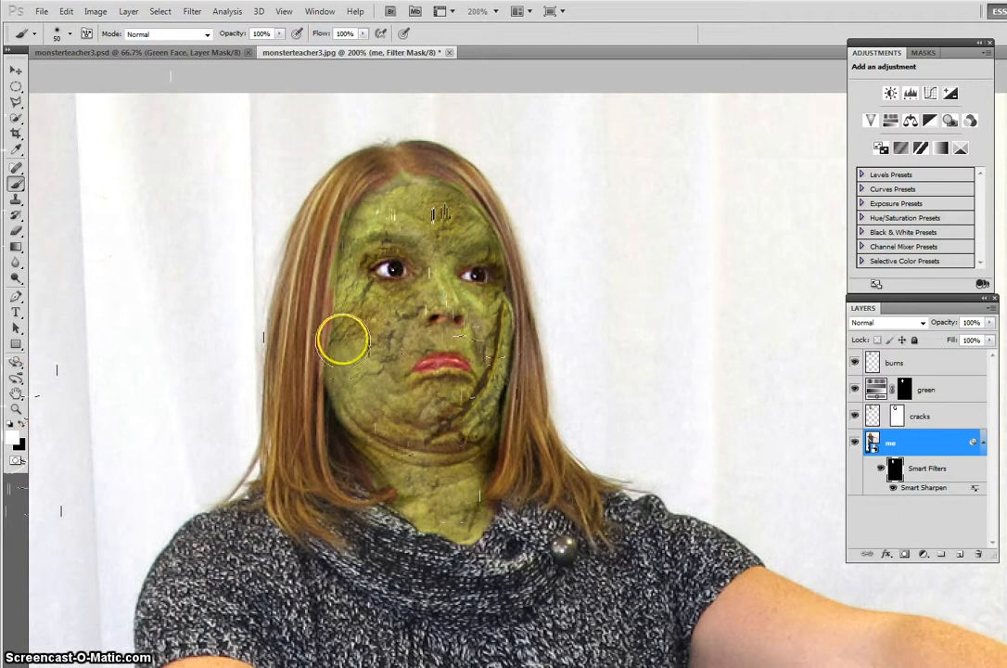
click(345, 342)
click(359, 371)
Paint white on the smart filter mask along the hairline and hair to sharpen them, and deselect all layers.
click(364, 180)
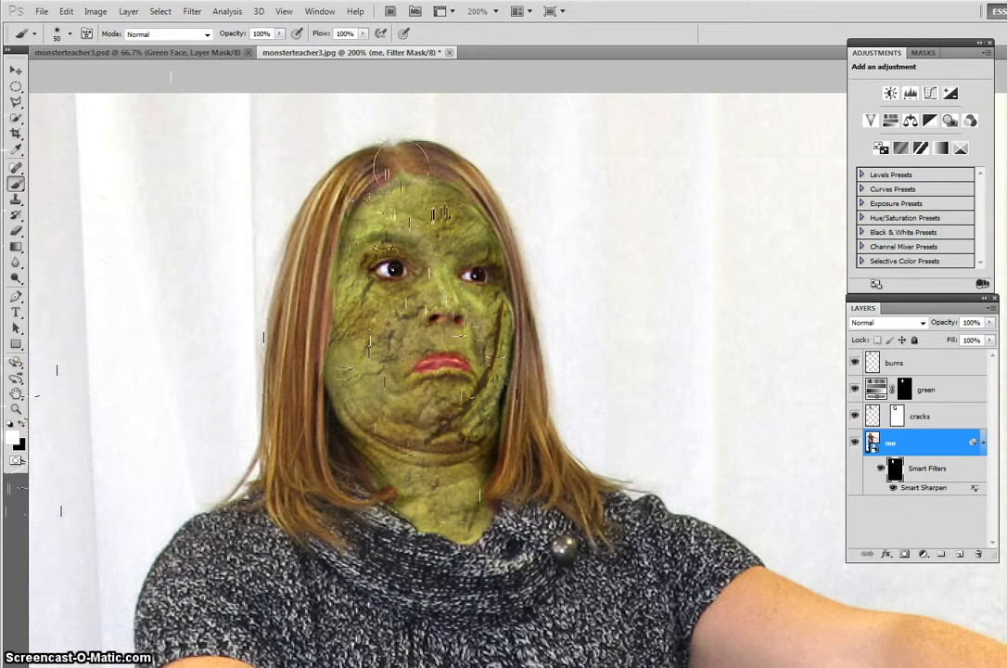
click(476, 185)
click(520, 475)
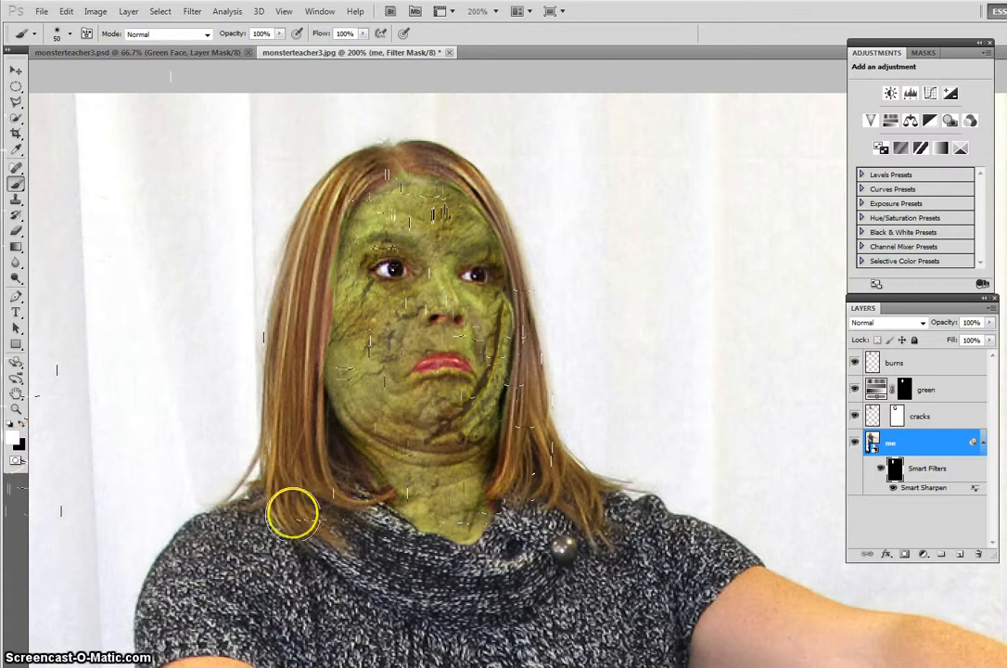
scroll(478, 472, down, 6)
scroll(484, 472, up, 5)
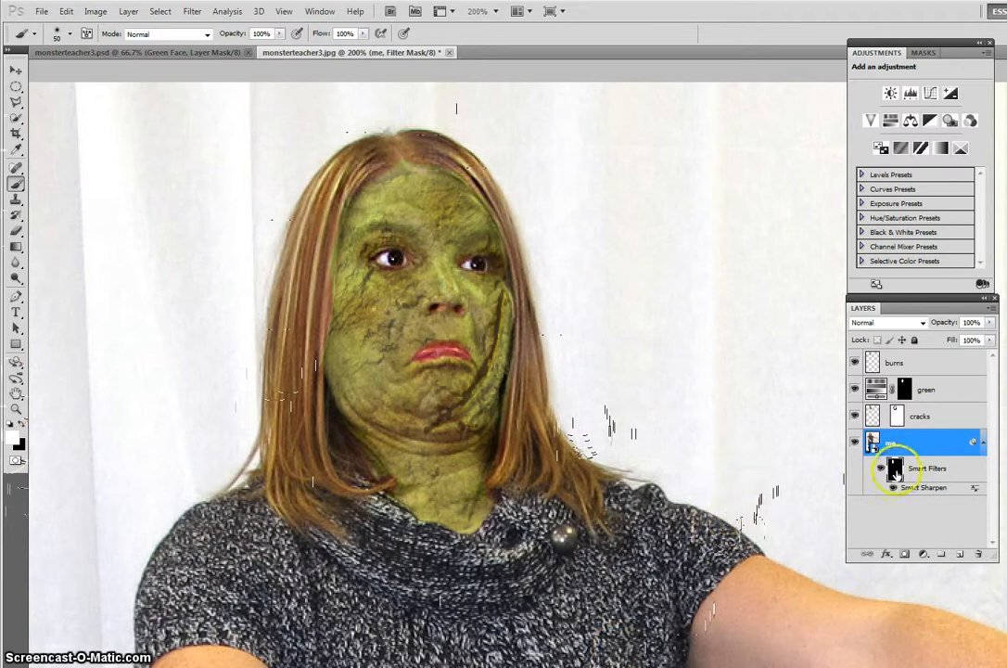
click(919, 538)
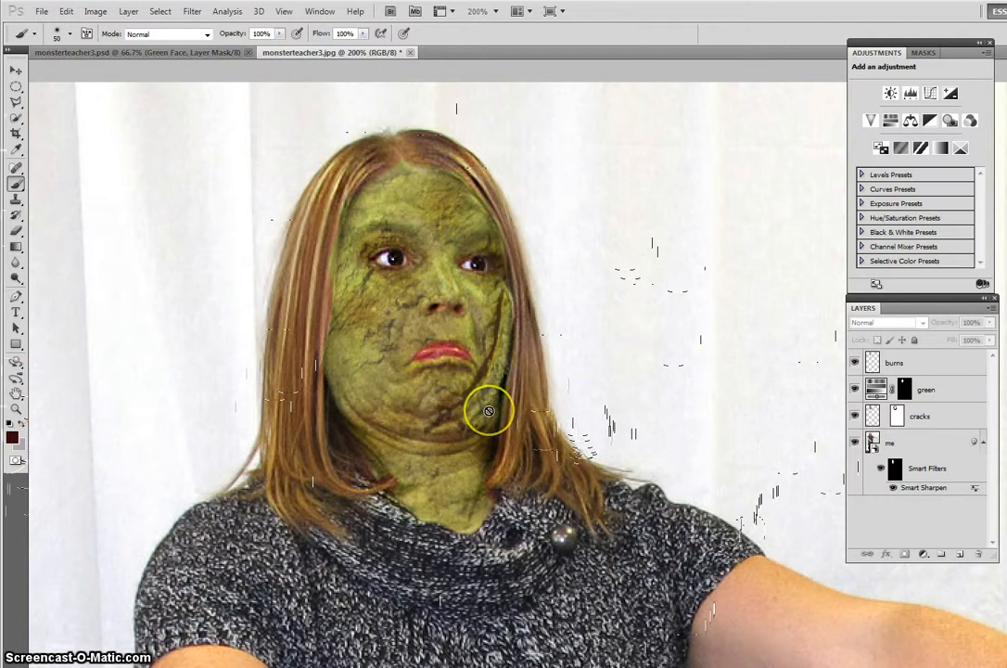
Compare the edited monsterteacher3.jpg at 100% with the finished example in monsterteacher3.psd.
key(ctrl+minus)
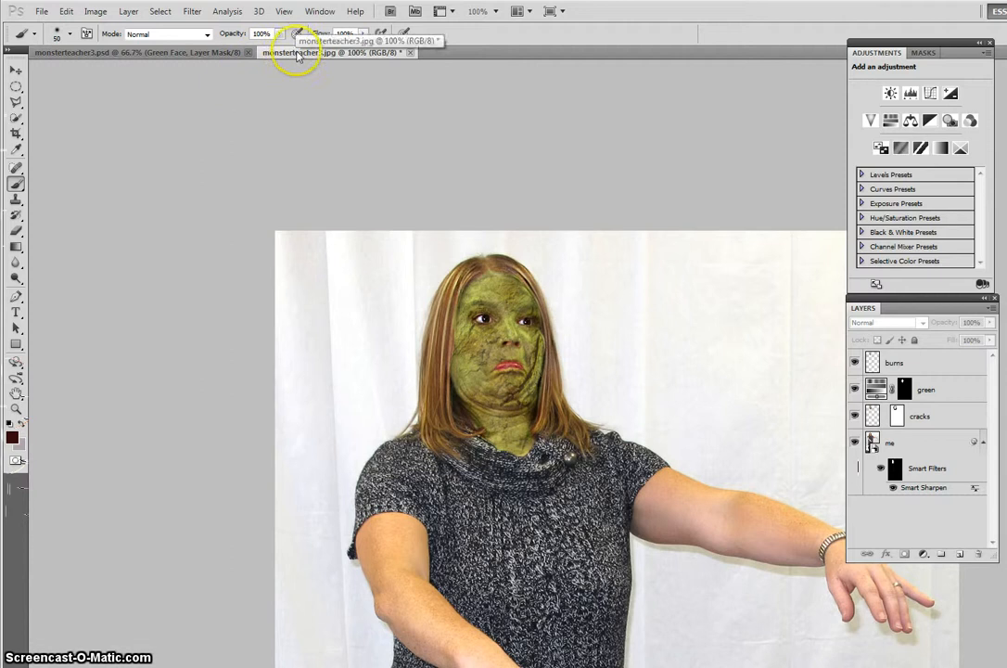
click(175, 52)
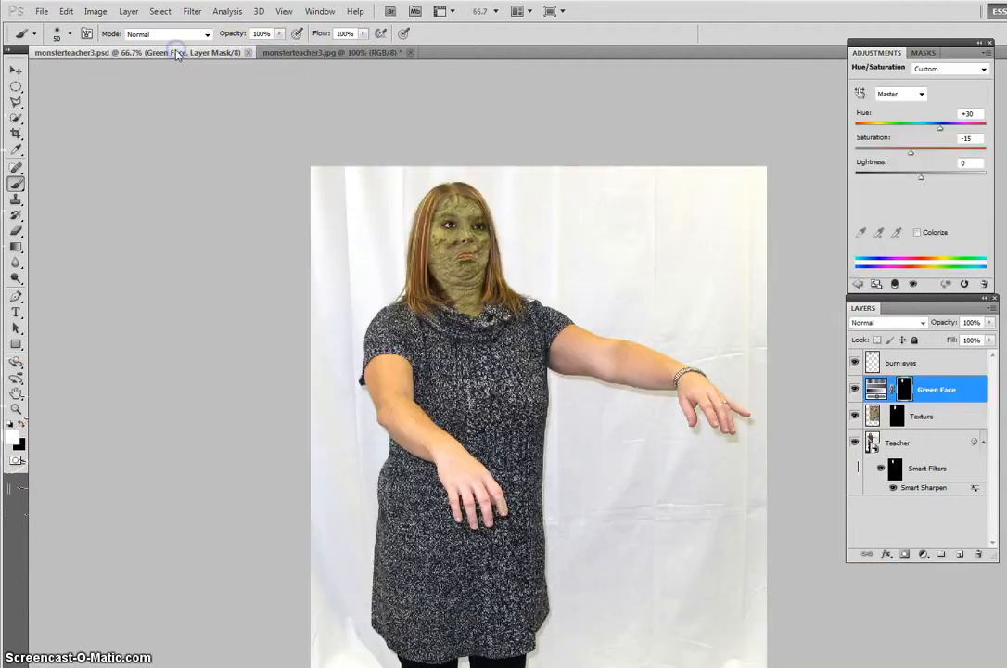
click(308, 53)
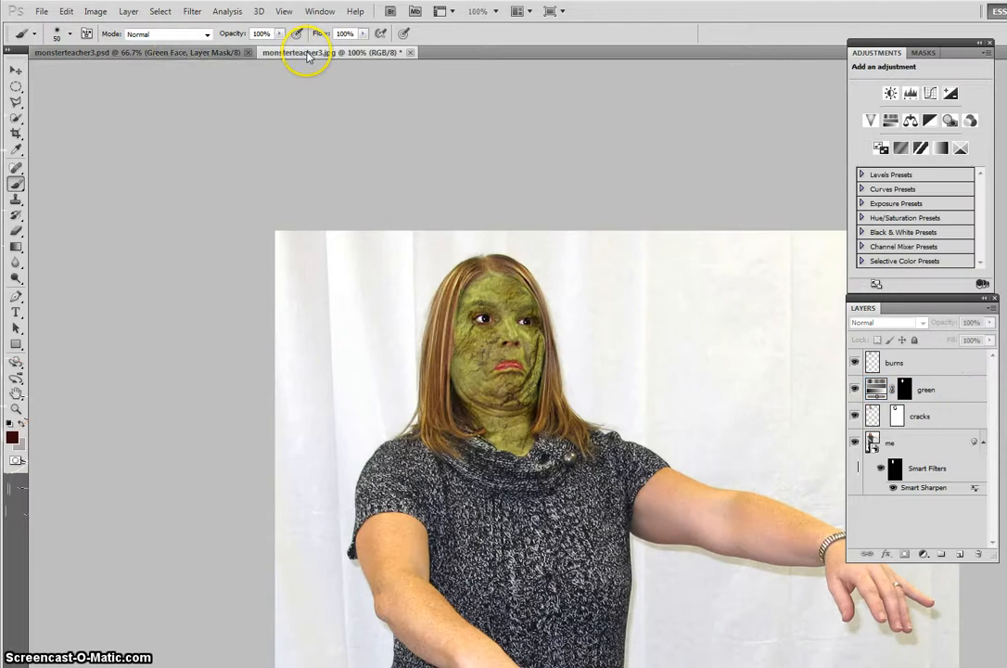
click(180, 53)
click(323, 53)
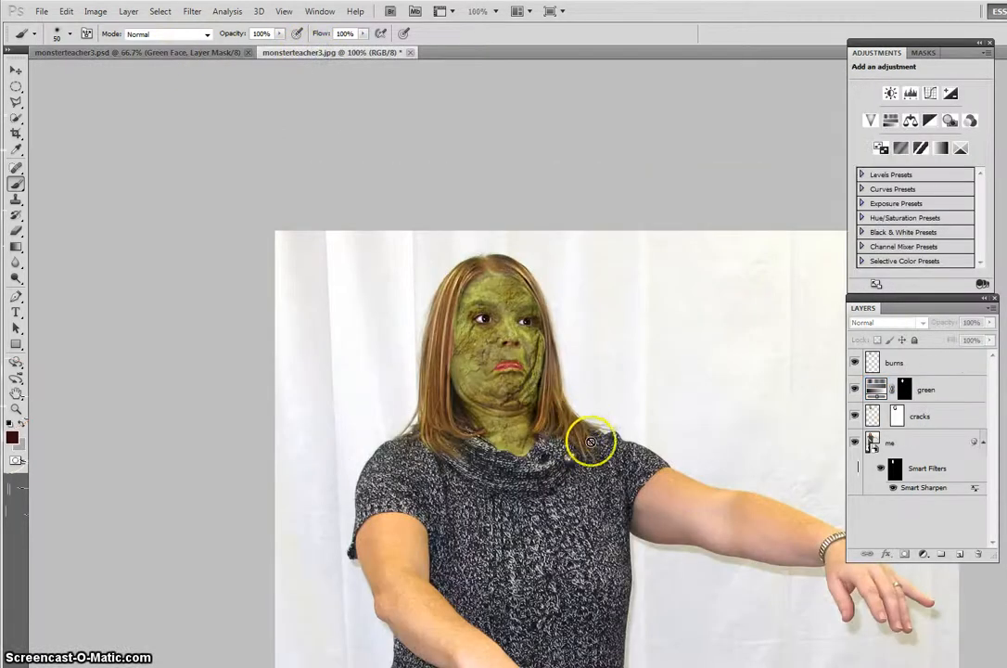
scroll(555, 387, down, 1)
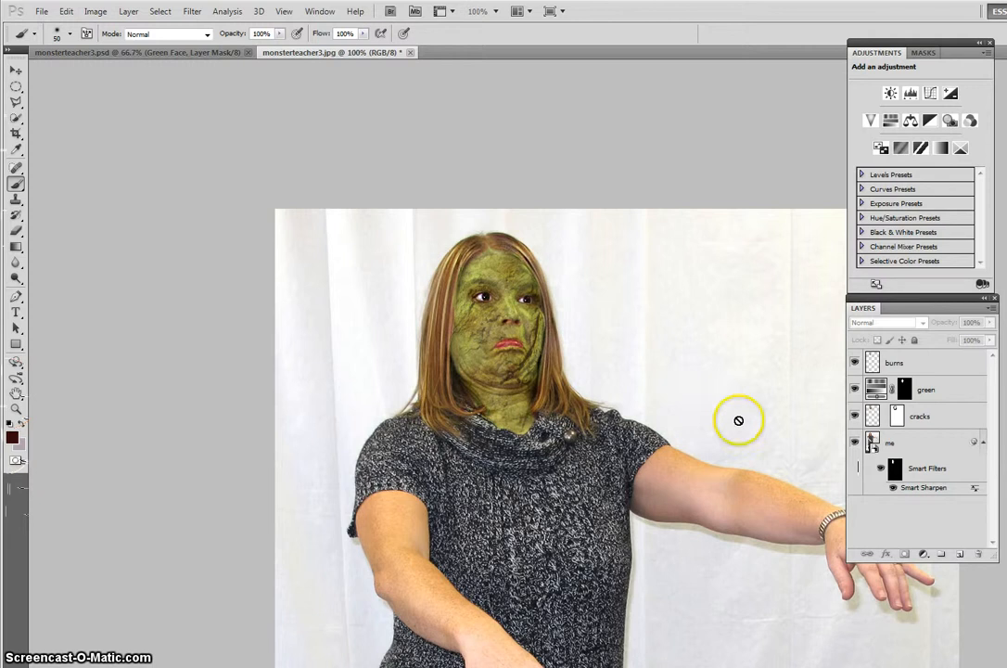
Review the blend mode and opacity of the burns and cracks layers and the smart filter on the me layer, leaving no layer selected.
click(905, 369)
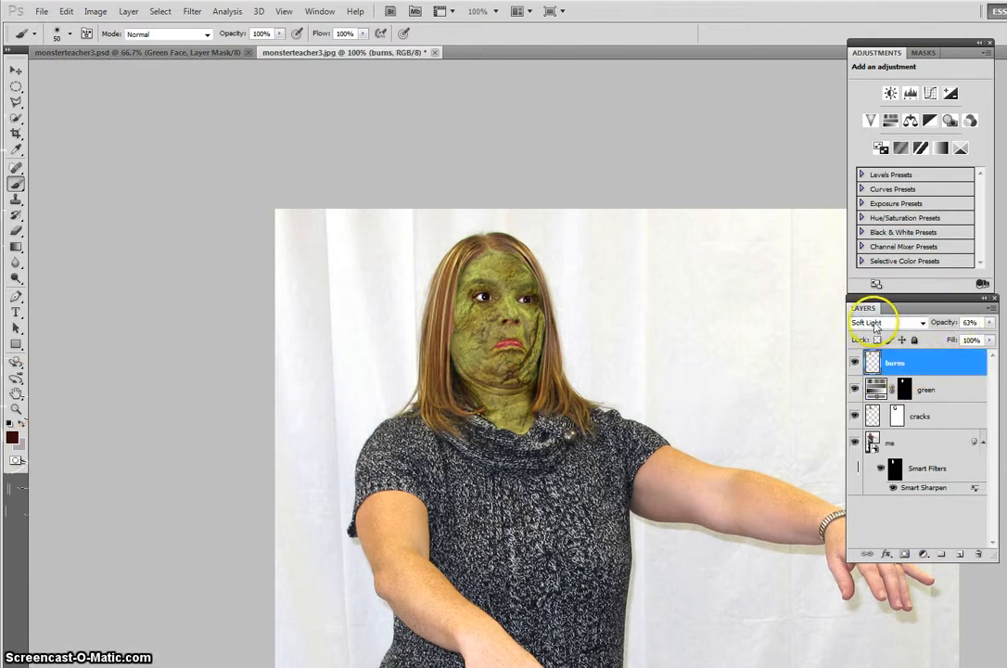
click(925, 421)
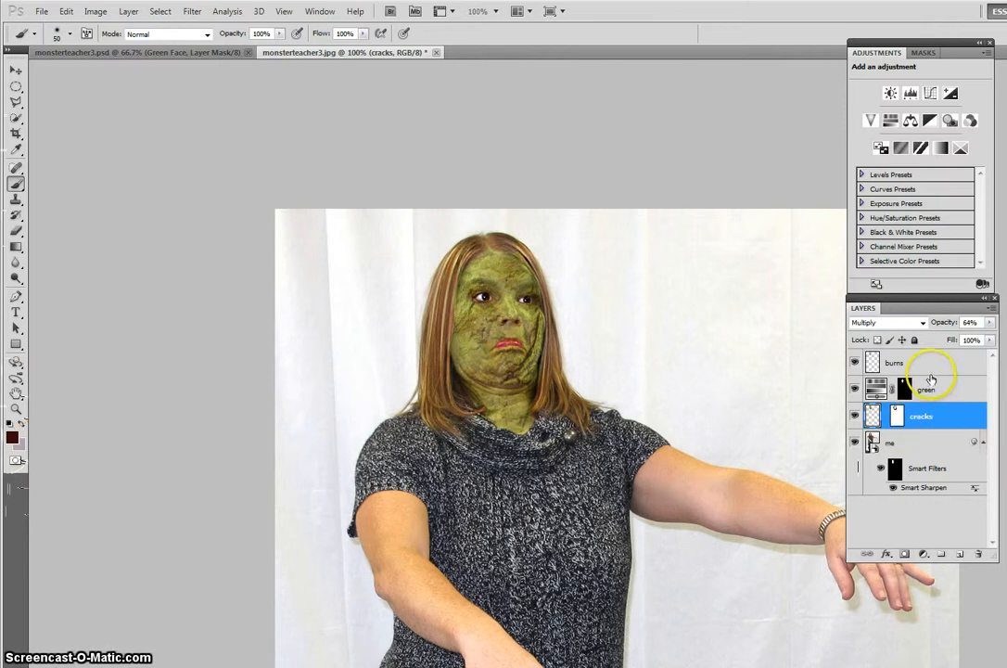
click(896, 364)
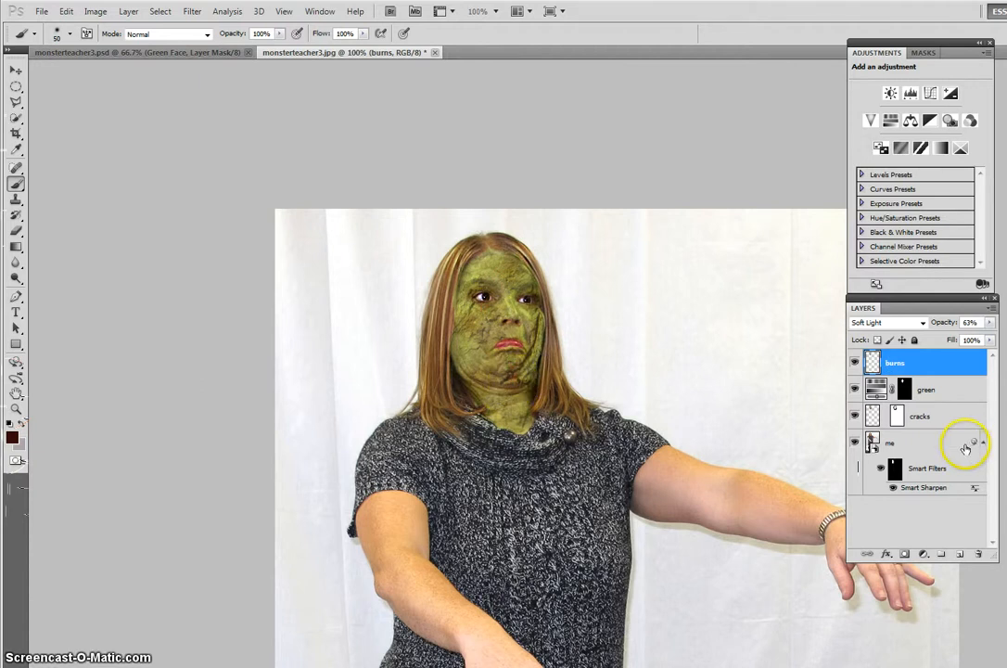
click(927, 449)
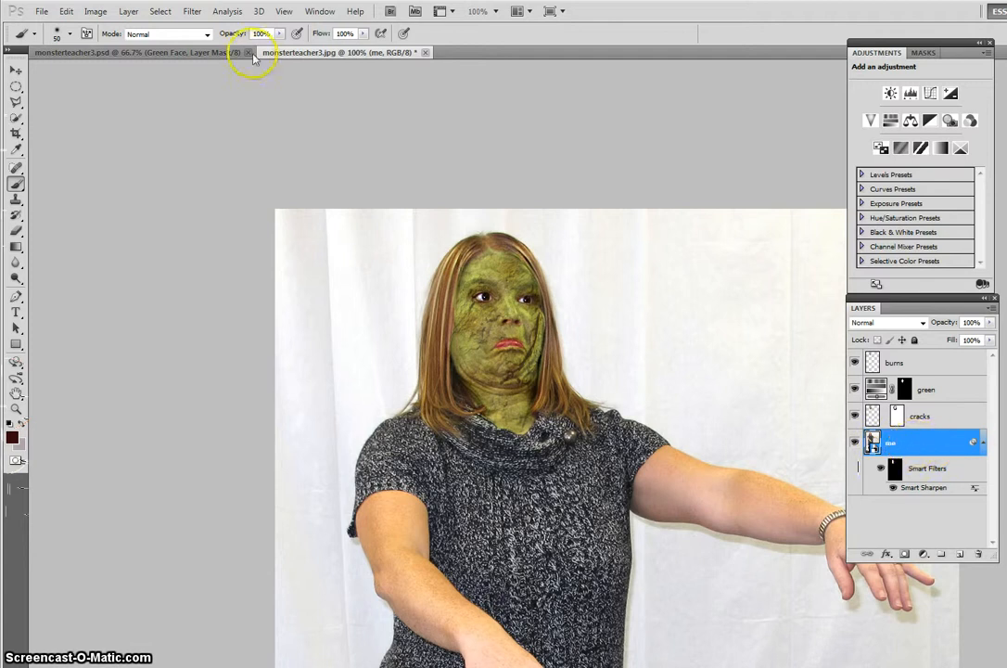
click(192, 11)
click(189, 15)
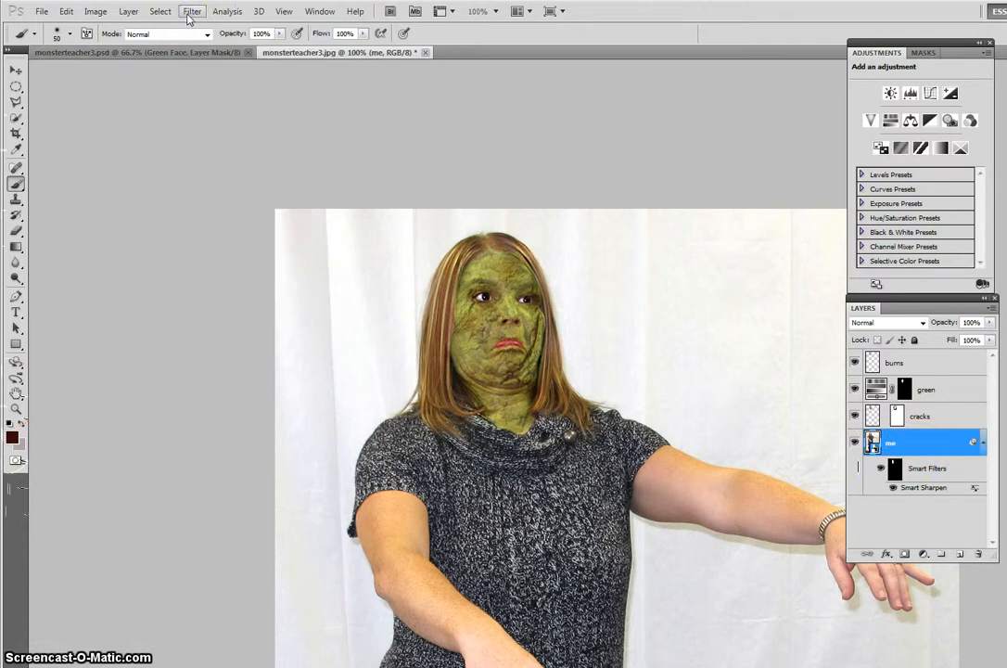
click(910, 526)
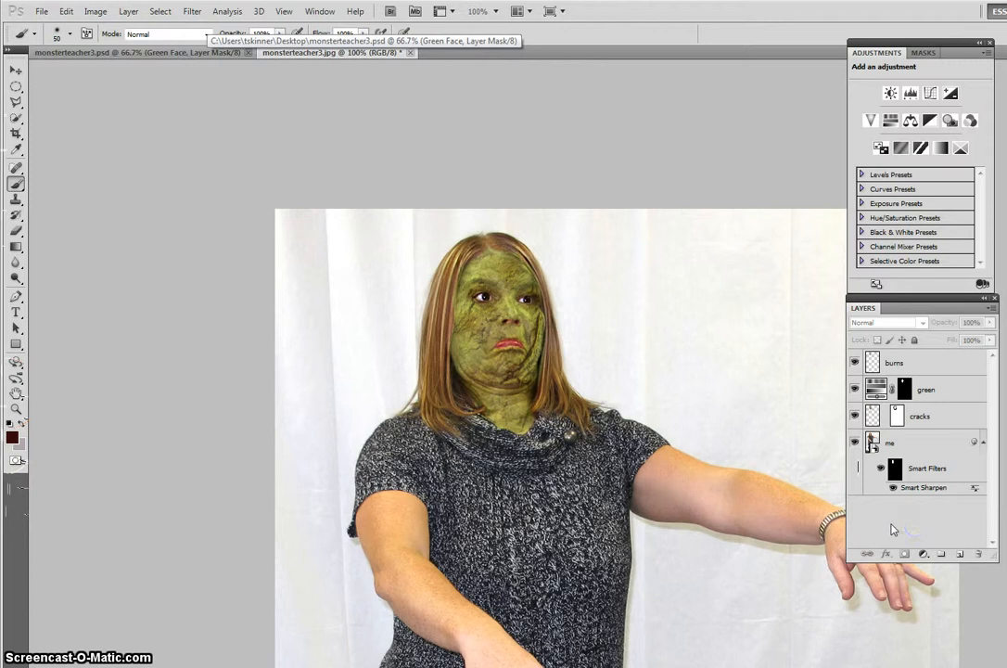